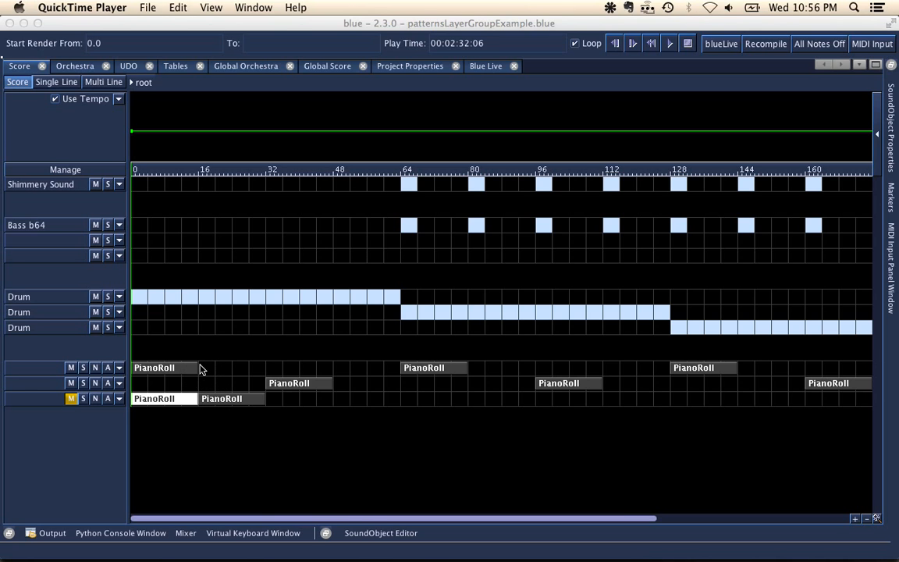
Step: Show the snap and time display settings, turn snapping off and on again, and hide the settings
left_click(877, 160)
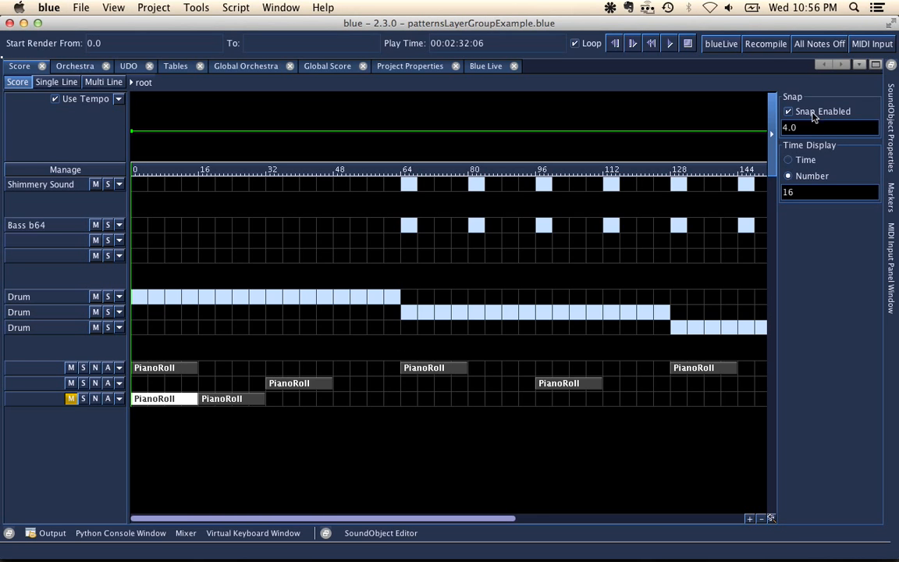
left_click(796, 114)
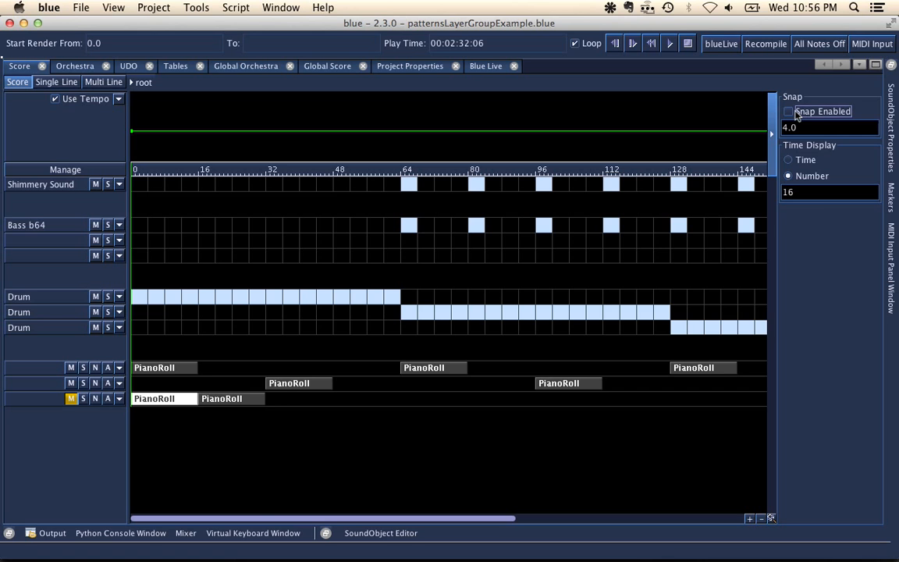
left_click(797, 115)
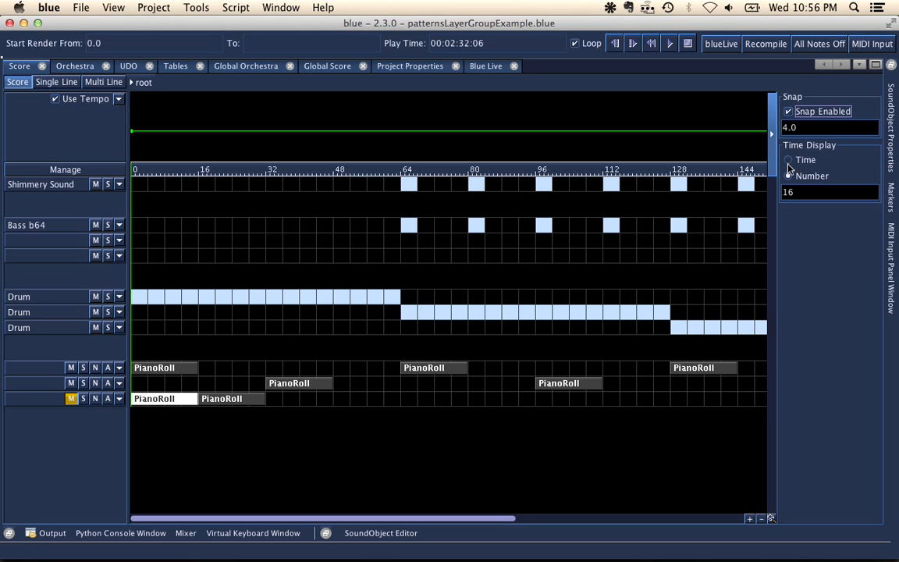
left_click(771, 132)
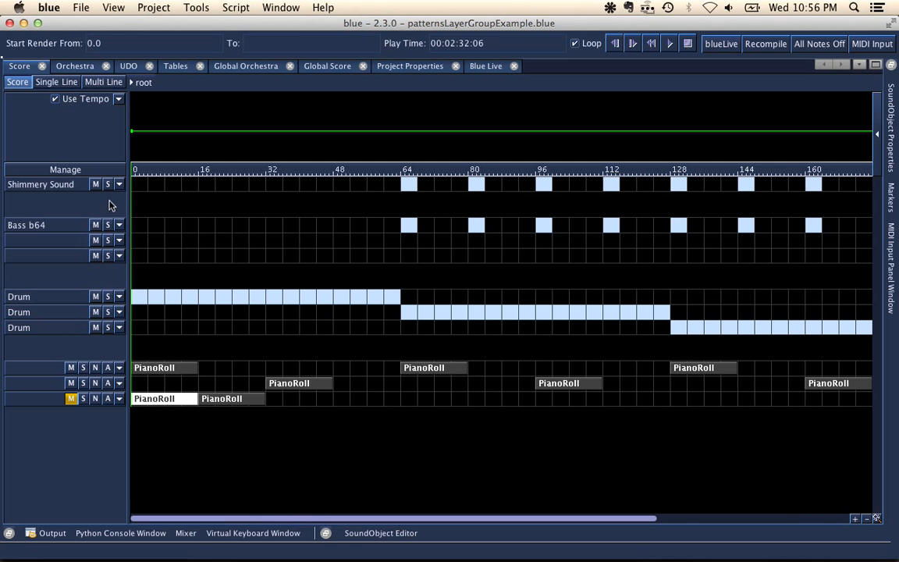
Step: Open the Score Manager and review the layers of both Patterns Layer Groups, the Drum group and the SoundObjects group
left_click(78, 169)
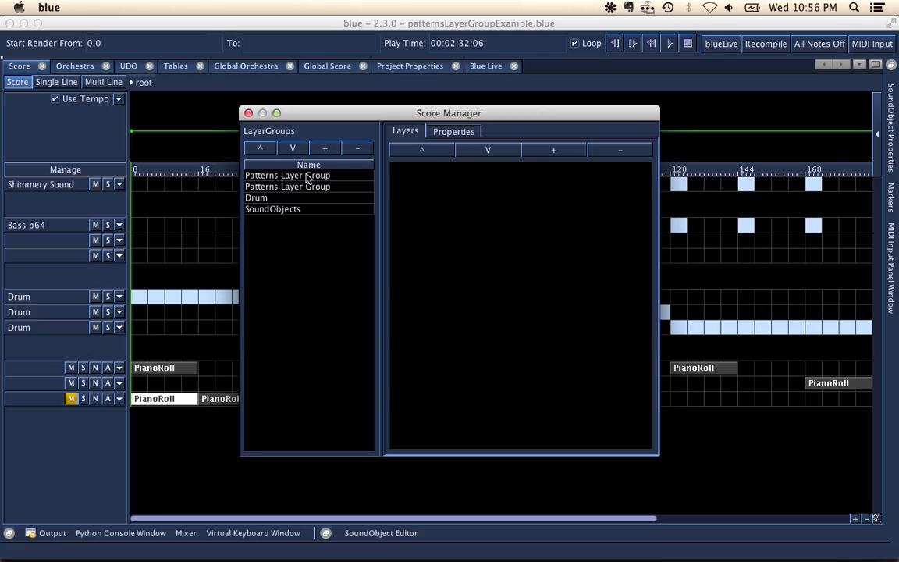
left_click(308, 177)
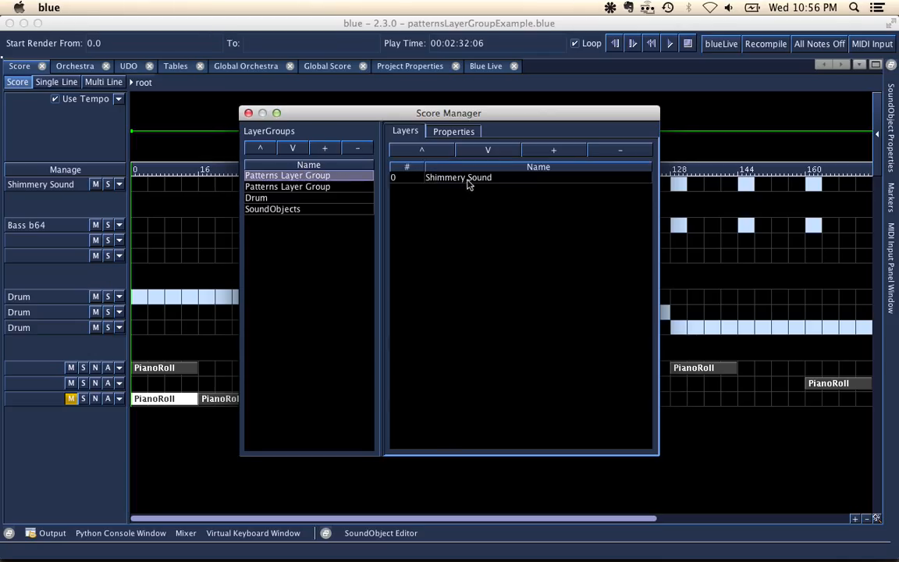
left_click(310, 192)
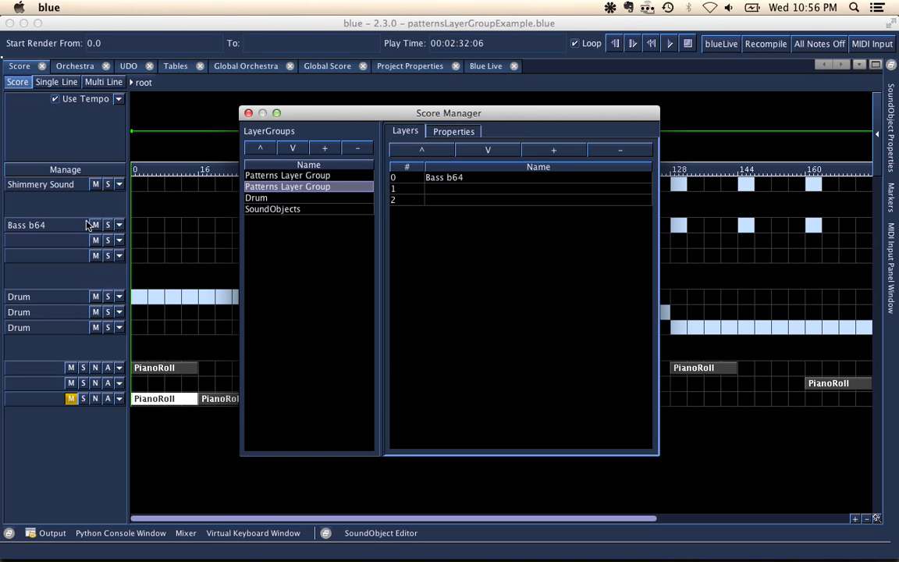
left_click(266, 202)
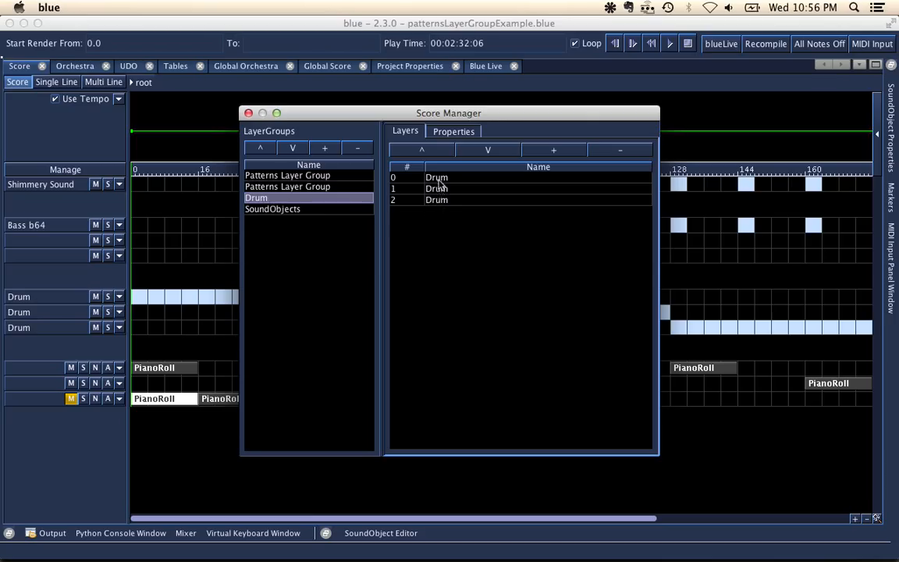
left_click(351, 210)
left_click(351, 211)
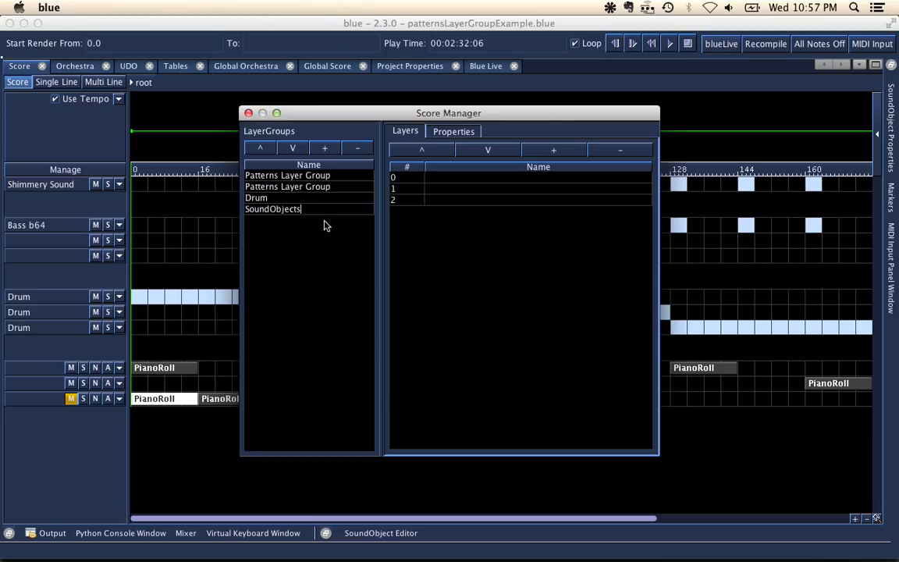
Step: Set the SoundObjects group's default layer height to 2 and apply it to all its layers
left_click(439, 131)
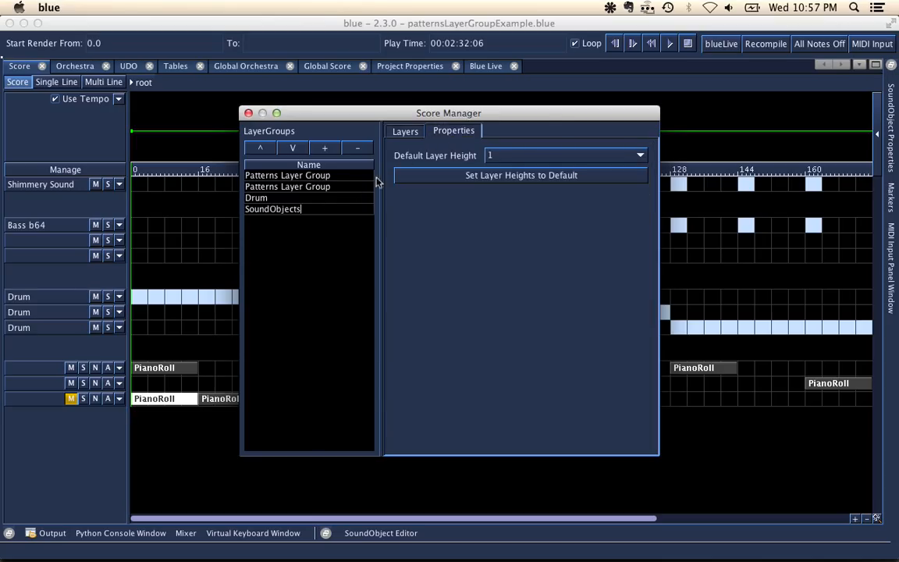
left_click(512, 156)
left_click(509, 181)
left_click(504, 176)
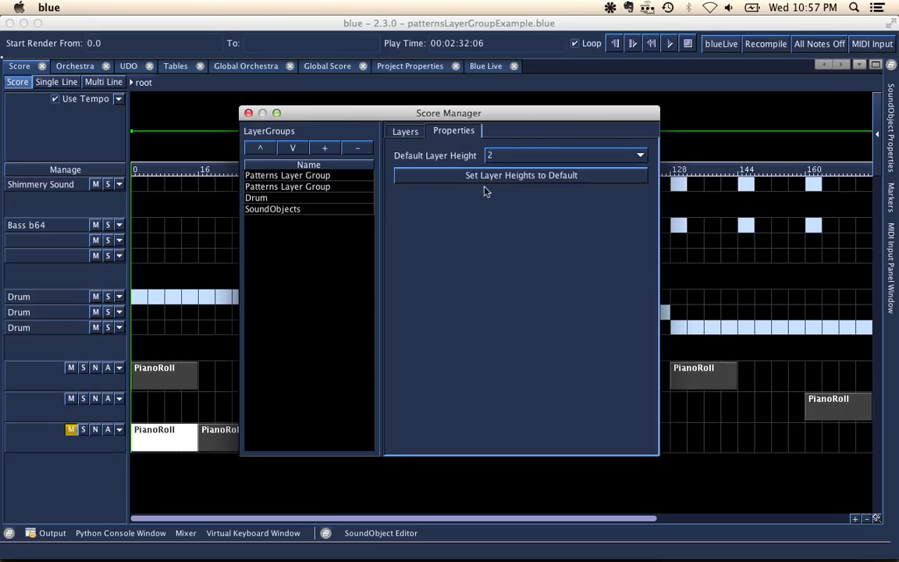
Step: Set the SoundObjects group's default layer height to 1 and apply it to all its layers
left_click(517, 160)
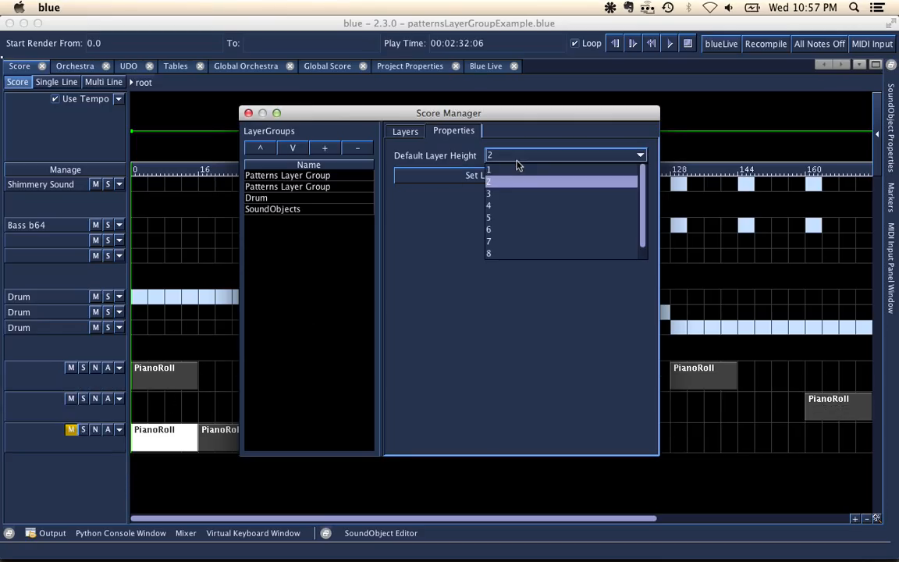
left_click(517, 172)
left_click(517, 174)
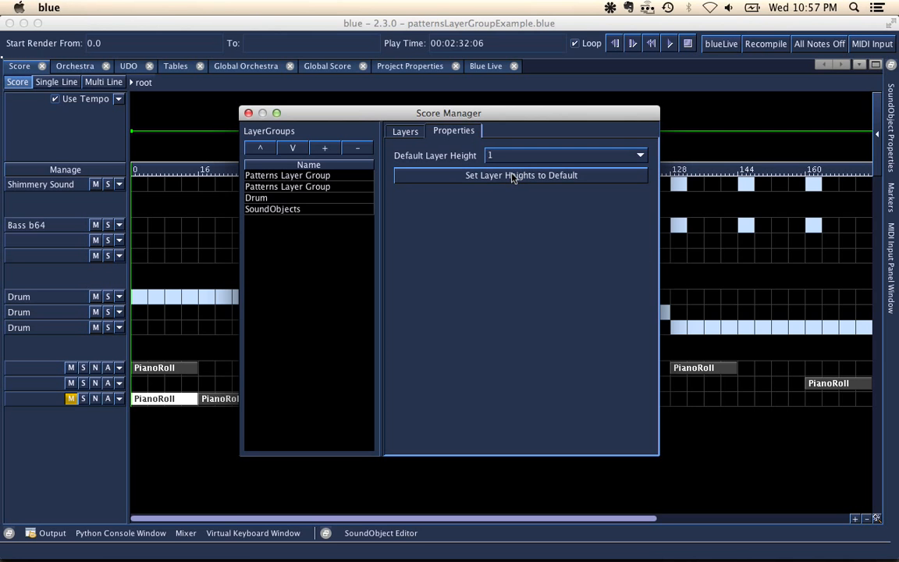
Step: Check the properties of the Drum group and the second Patterns Layer Group, and close the Score Manager
left_click(418, 136)
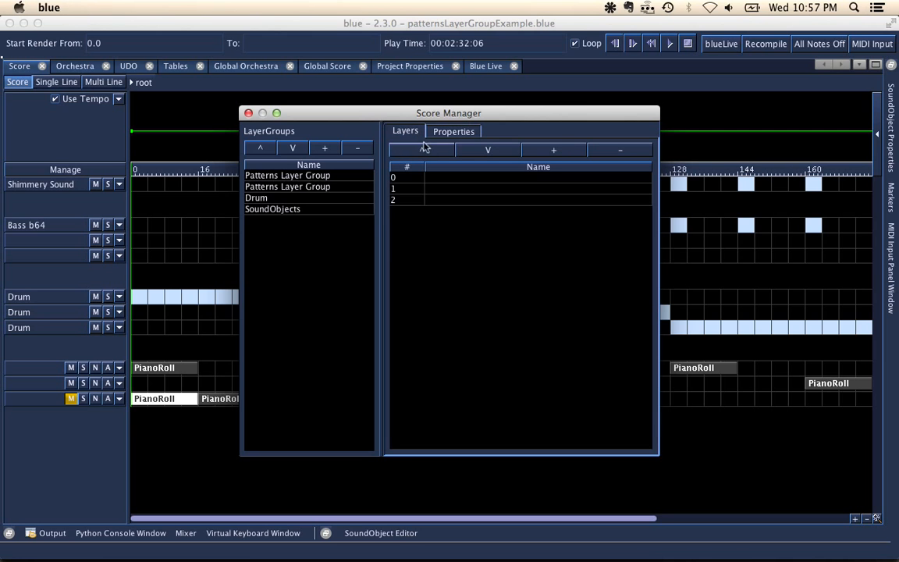
left_click(453, 131)
left_click(339, 199)
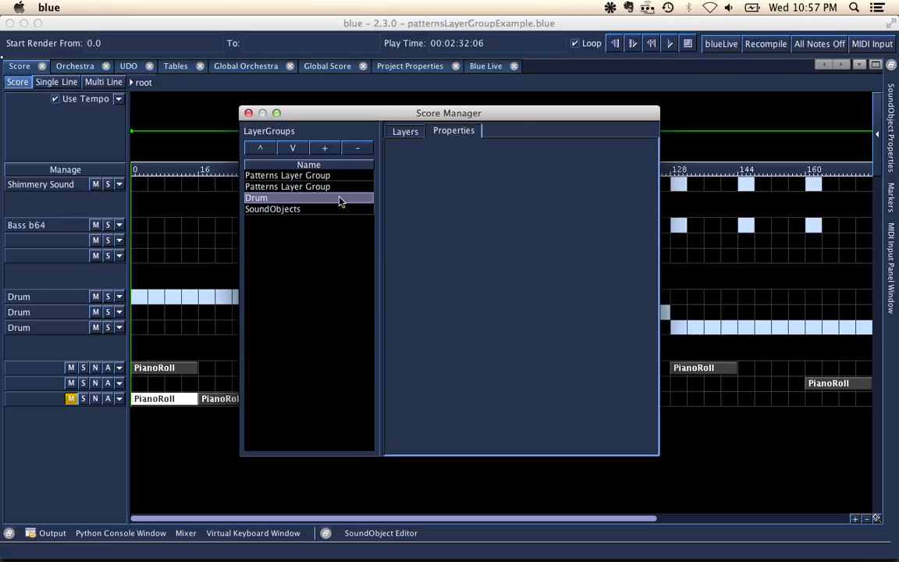
key("Up")
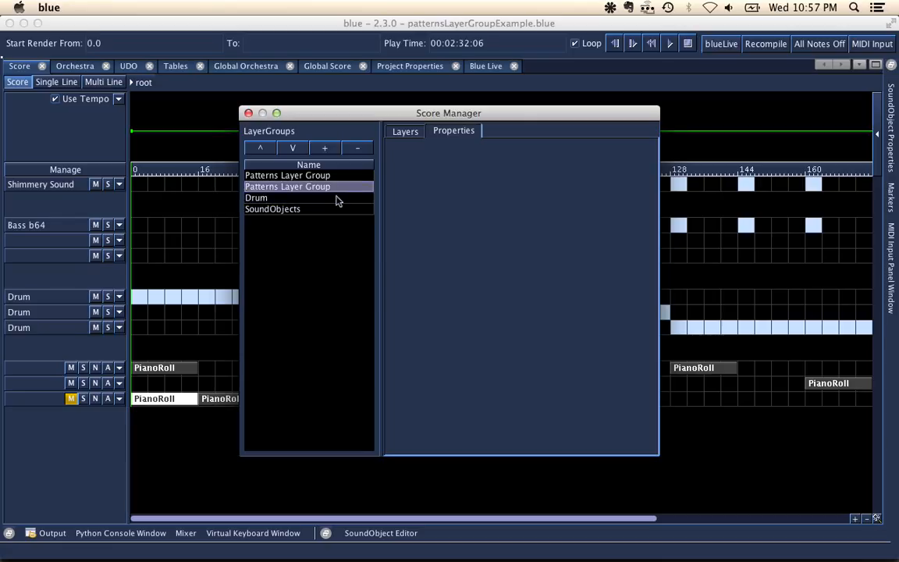
left_click(248, 113)
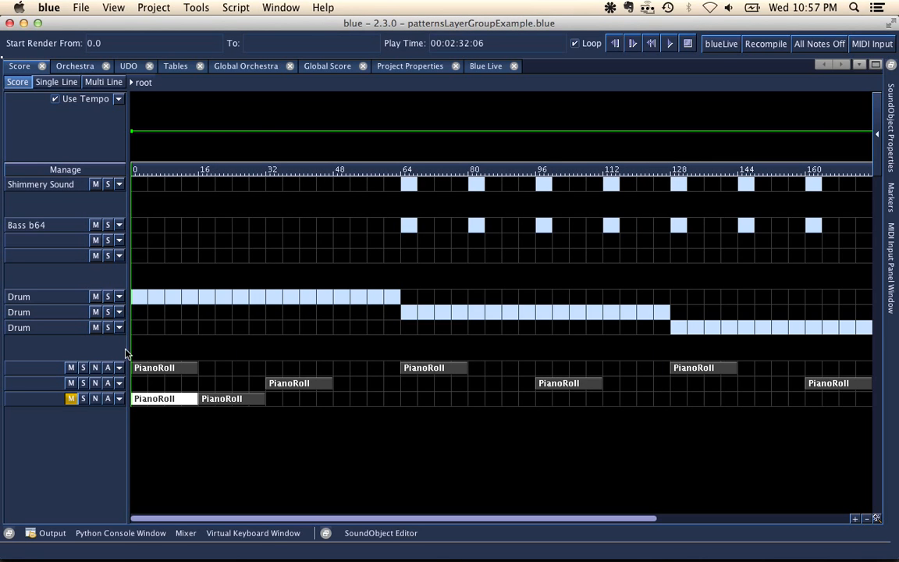
Step: Open the PianoRoll at beat 0 on the first SoundObjects layer, dock its editor below the score, and show its notes
left_click(153, 368)
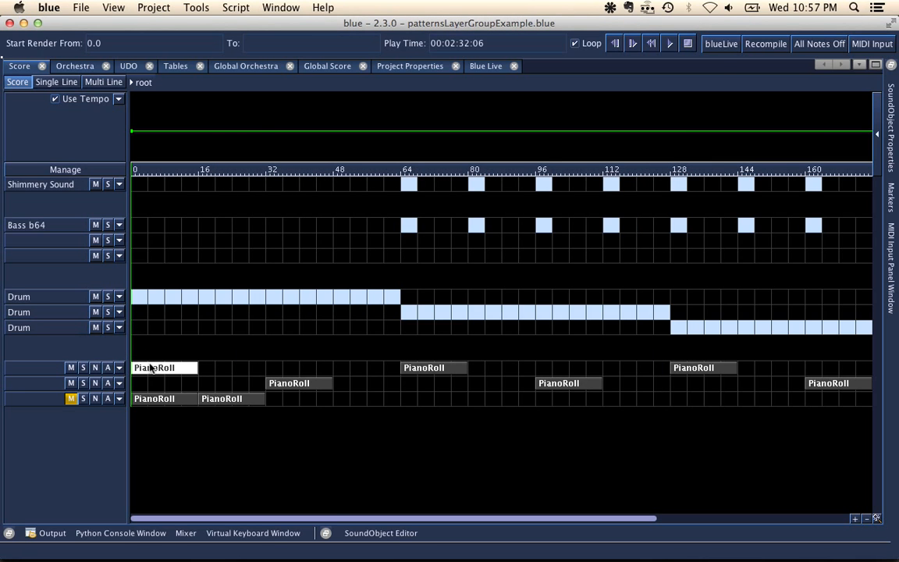
double_click(178, 373)
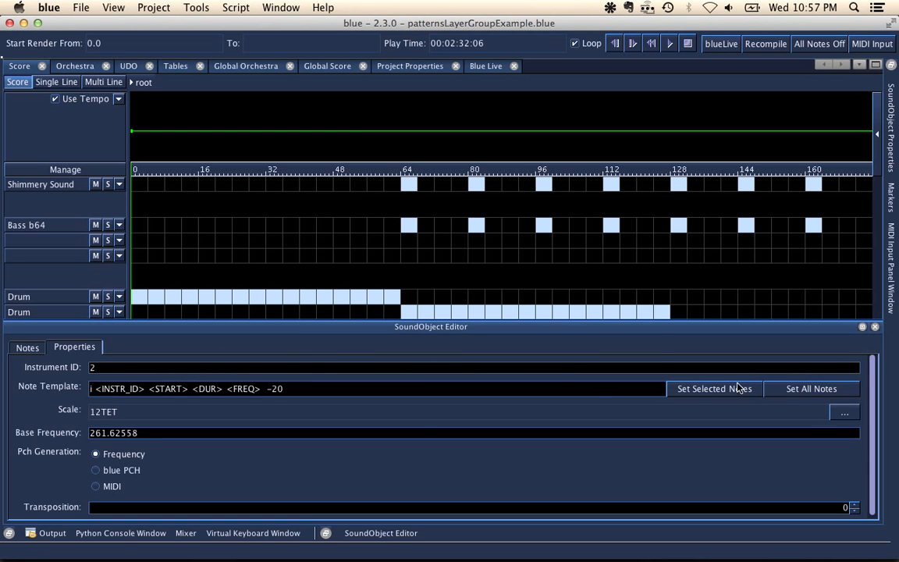
left_click(862, 326)
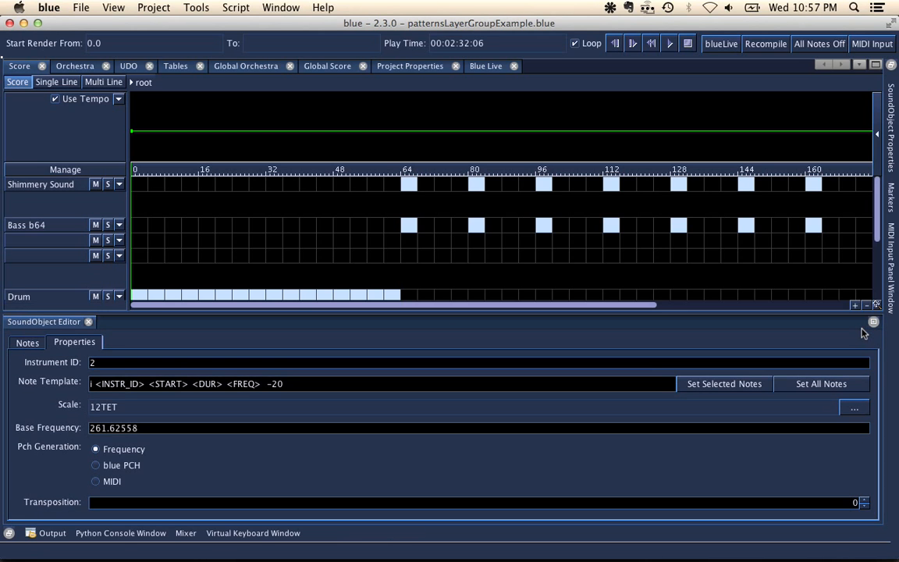
left_click_drag(823, 311, 745, 298)
left_click(39, 355)
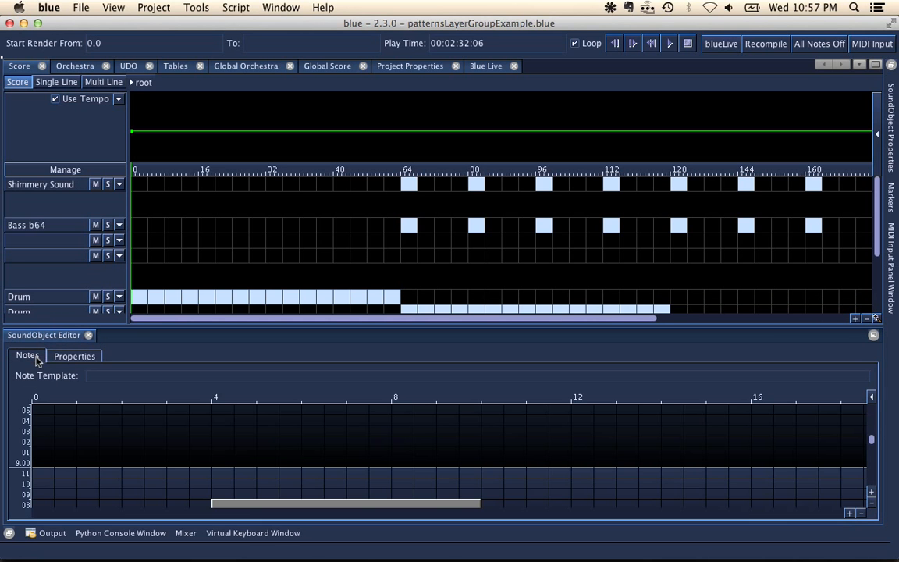
Step: Draw a note in row 10 from beat 4 to 10 and place a copy in row 9.00 starting at beat 4.5
scroll(252, 265, "down", 3)
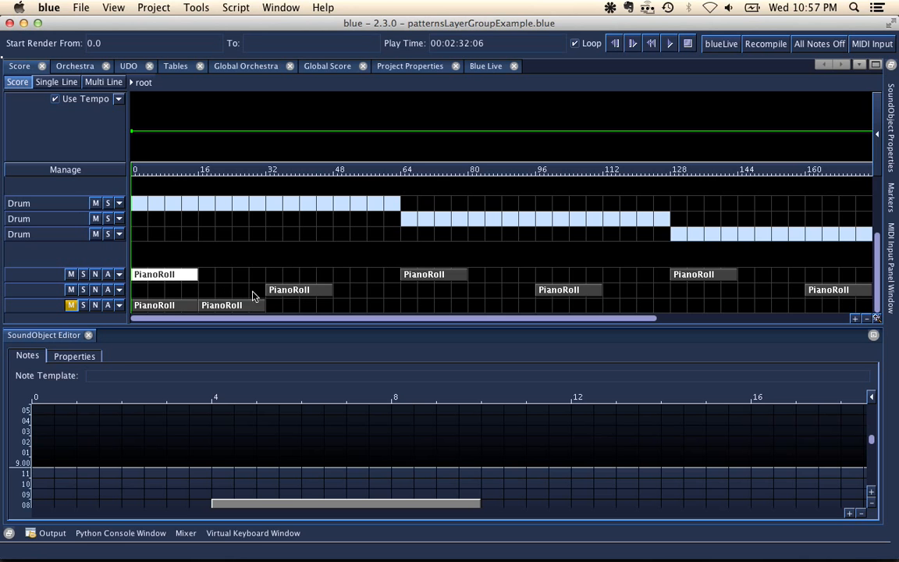
scroll(283, 422, "down", 5)
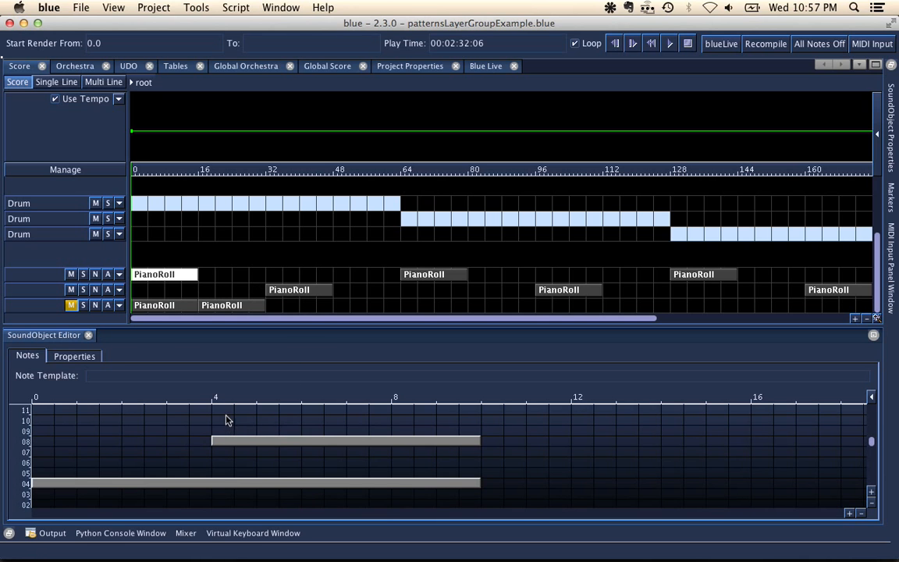
mouse_move(223, 411)
left_mouse_down()
mouse_move(483, 431)
mouse_move(456, 419)
left_mouse_up()
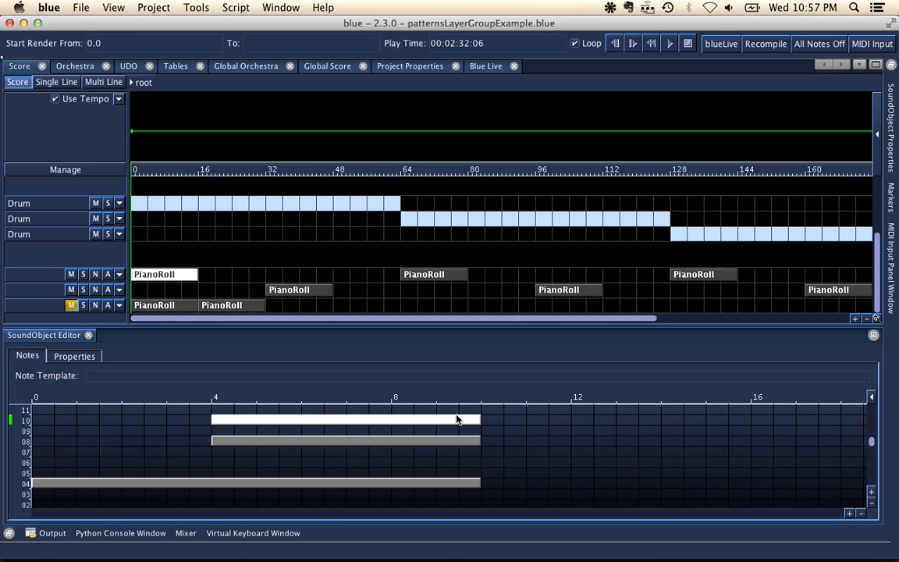
scroll(457, 420, "up", 1)
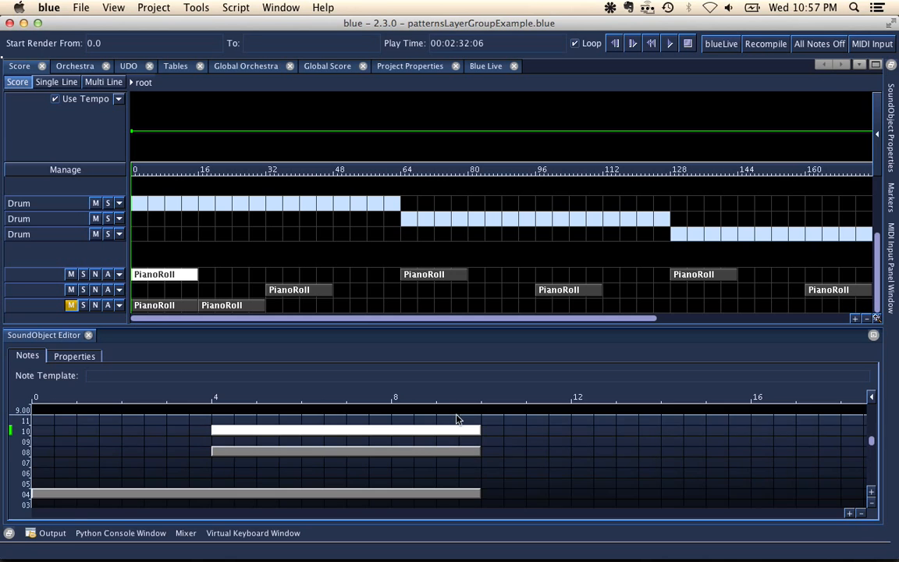
left_click(240, 416, "super")
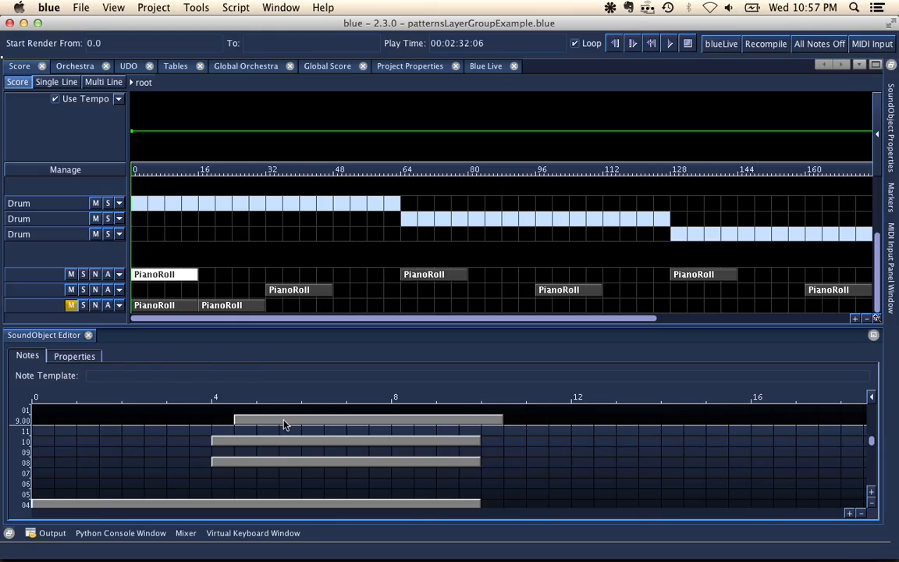
Step: Delete the two added notes in rows 10 and 9.00 of the piano roll
left_click(284, 423)
left_click_drag(250, 408, 278, 445)
key("Delete")
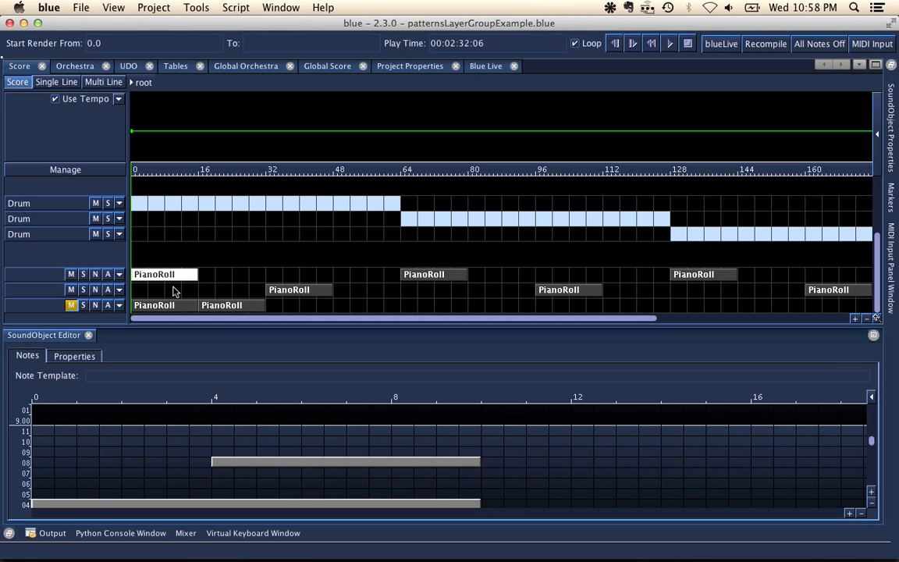
Step: Open the first Drum layer's sound object for editing
scroll(177, 291, "up", 1)
scroll(165, 285, "up", 1)
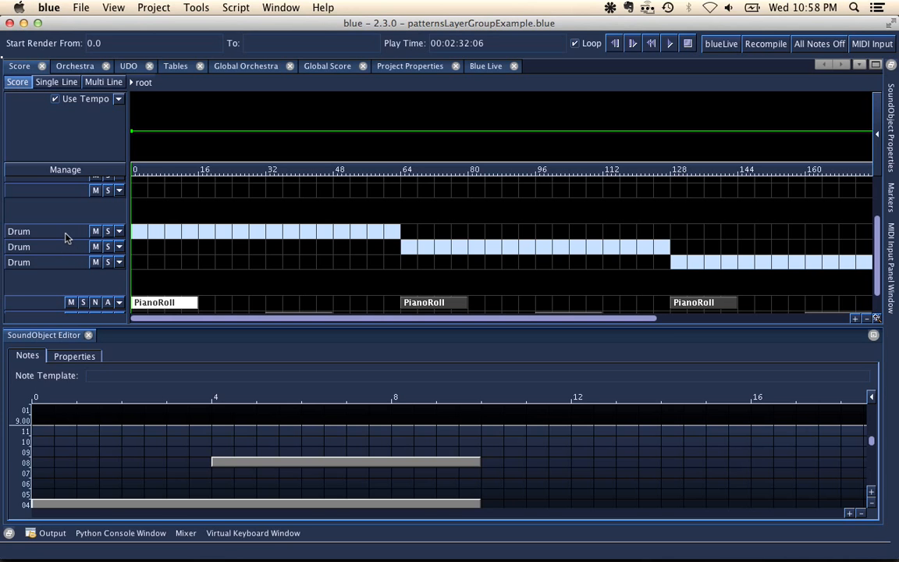
left_click(118, 232)
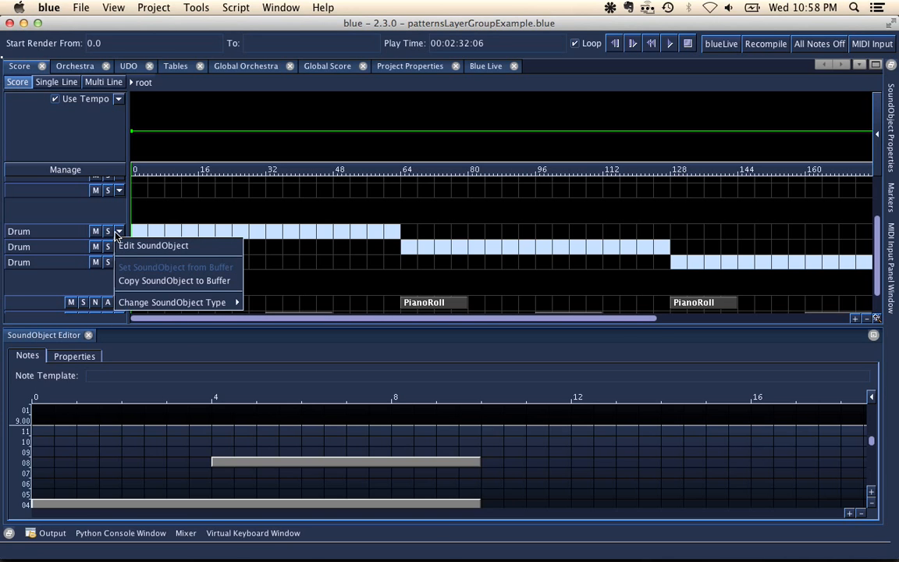
left_click(128, 246)
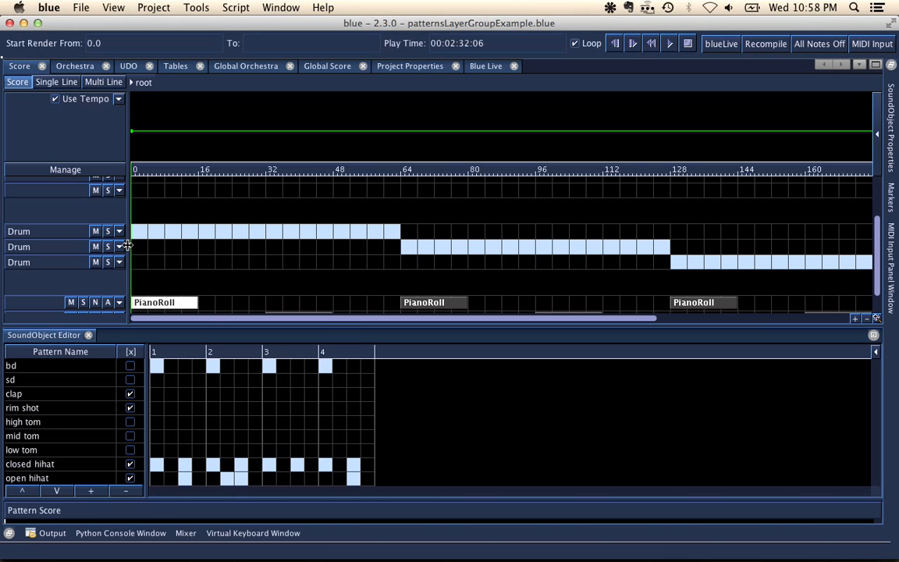
Step: Check which sound object types the first Drum layer can be changed to, keeping the current type
left_click(118, 232)
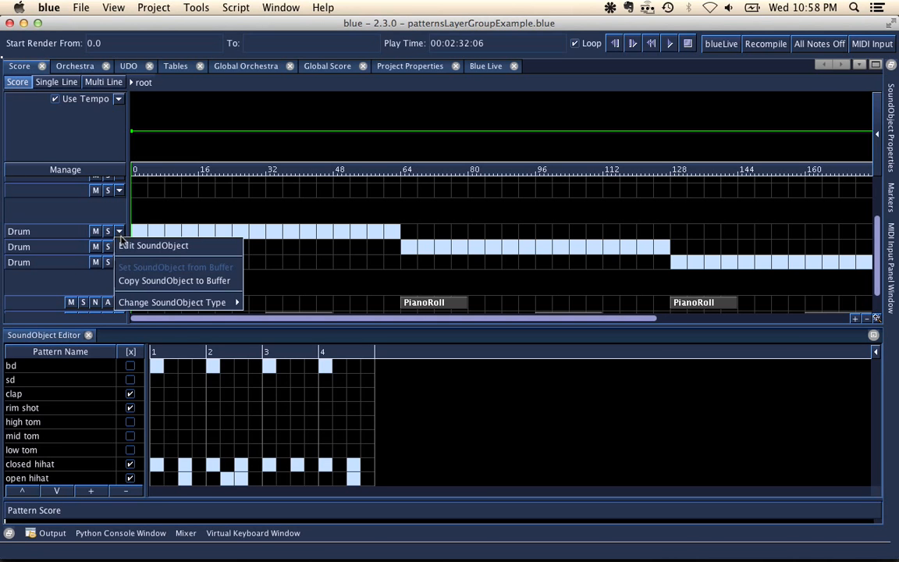
mouse_move(156, 302)
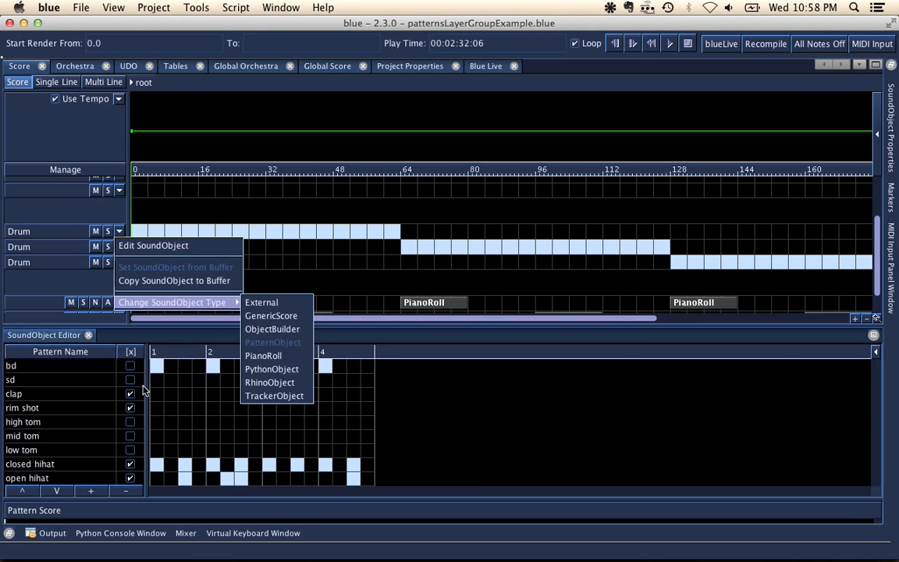
left_click(136, 337)
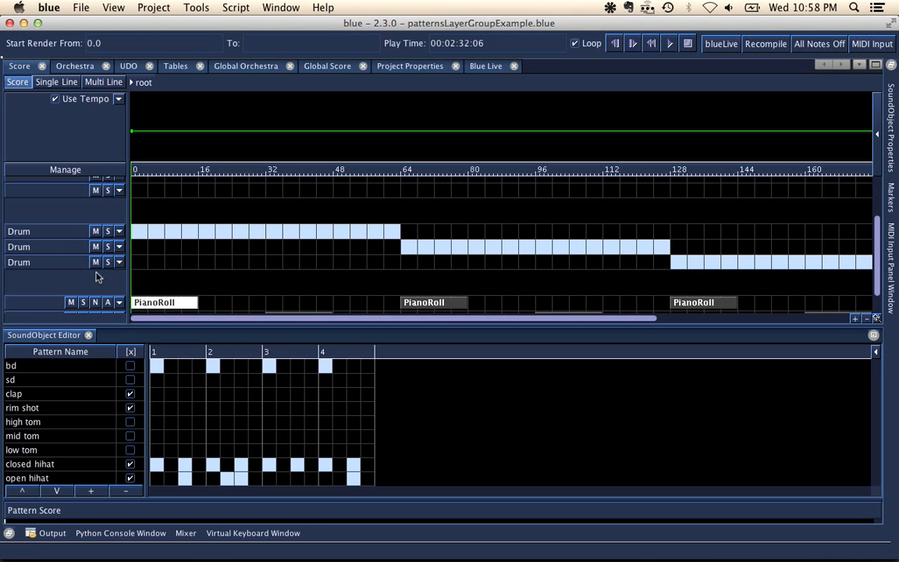
Step: View the drum patterns of the second and third Drum layers in the editor
left_click(71, 236)
left_click(71, 247)
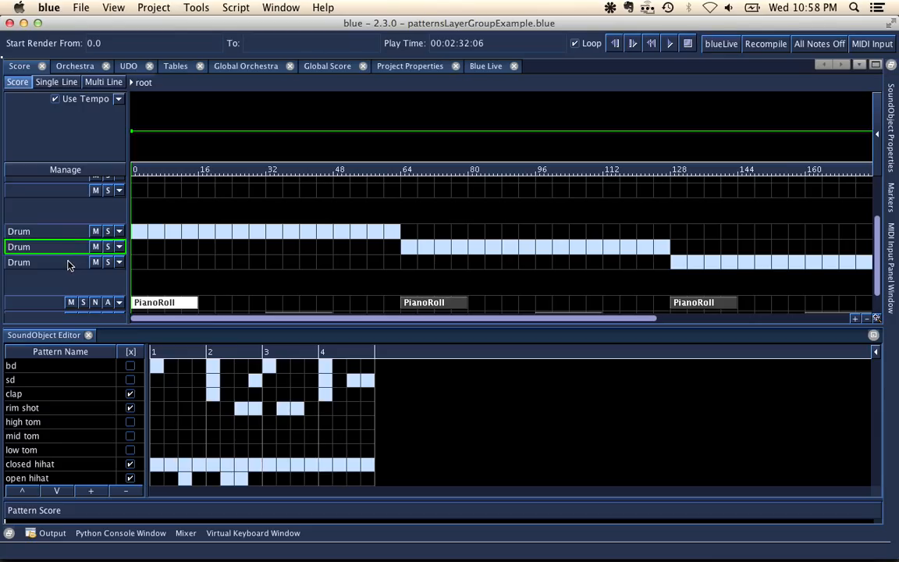
left_click(68, 264)
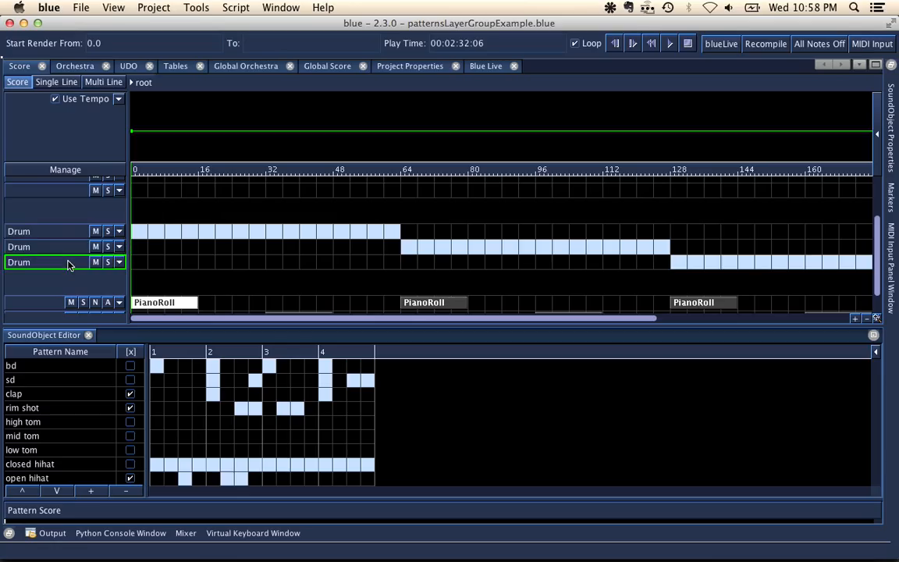
Step: Select the second Drum layer and check the sound object options available for the first Drum layer
left_click(68, 247)
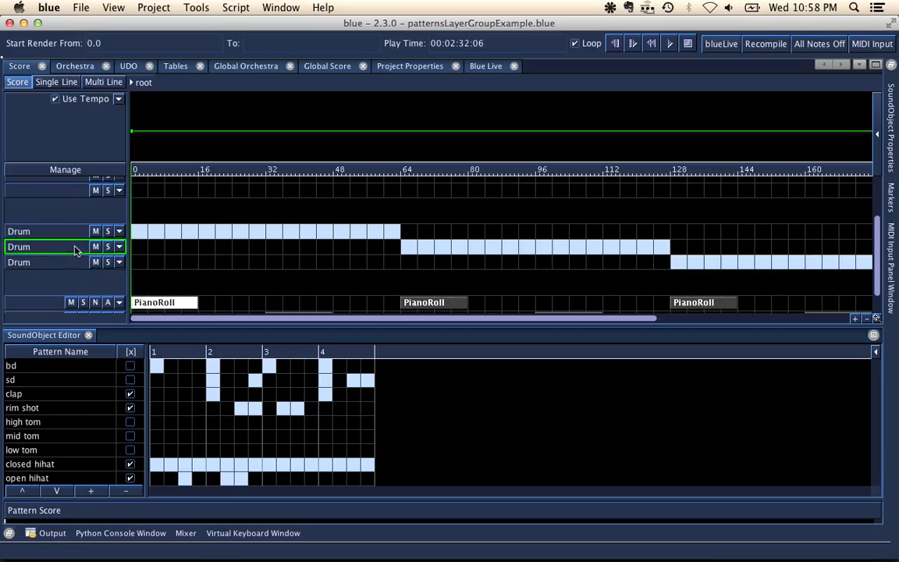
left_click(119, 232)
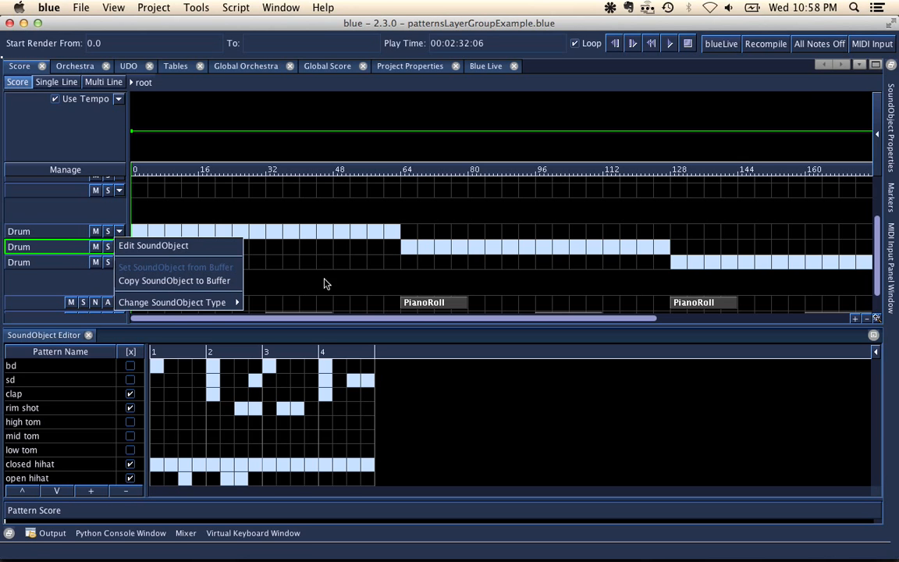
Step: View the PianoRoll at beat 64 on the first piano roll layer, and select the one at beat 16 on the muted layer
left_click(422, 303)
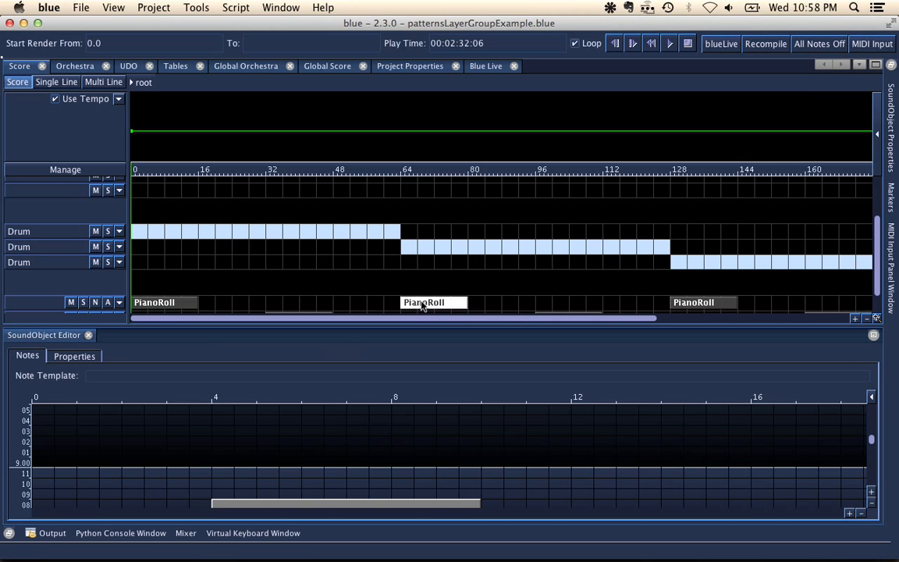
scroll(280, 297, "down", 2)
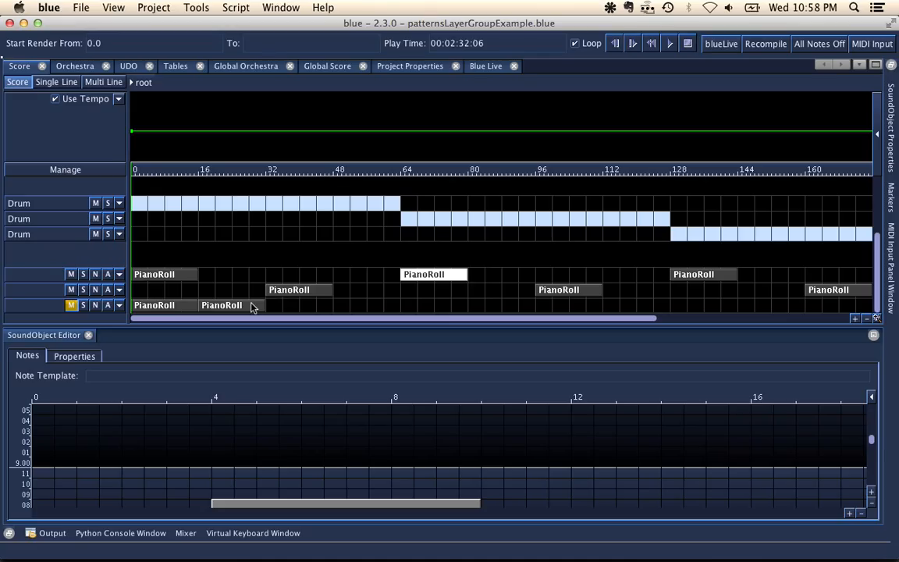
left_click(248, 305)
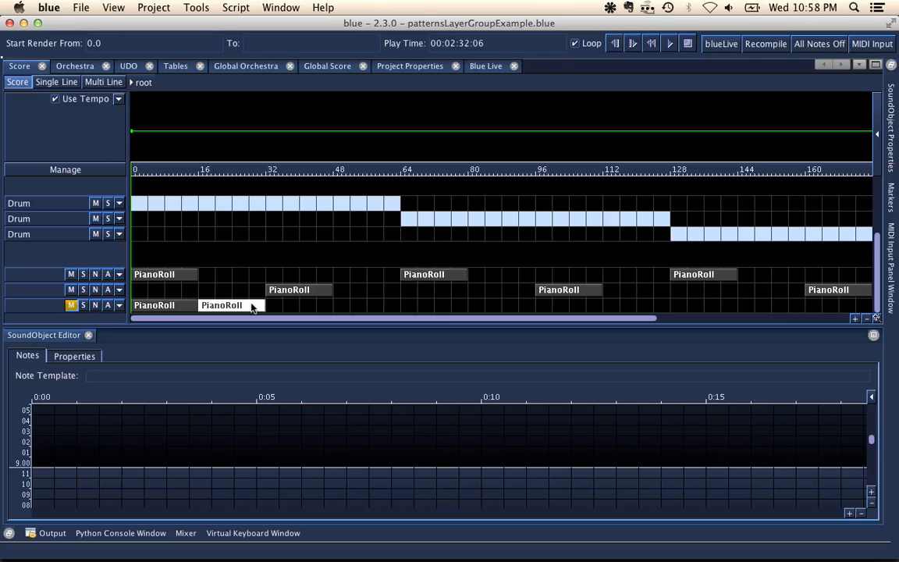
Step: Add a layer below the third Drum layer and widen the layer header column slightly
right_click(73, 239)
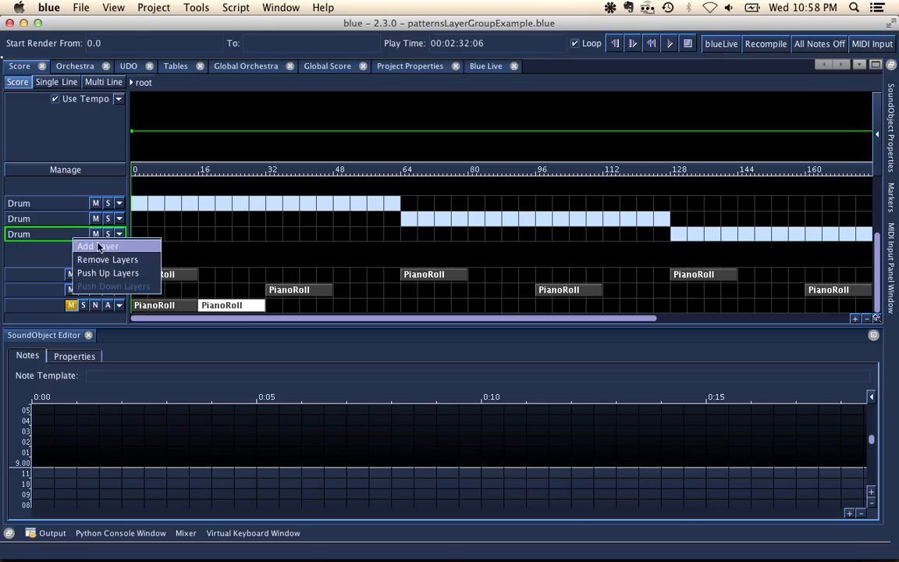
left_click(98, 245)
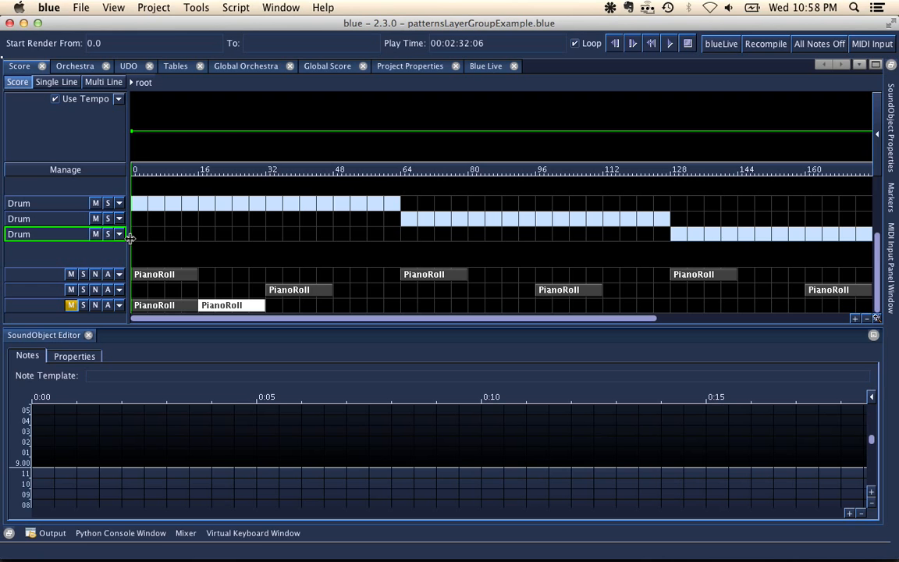
left_click_drag(130, 238, 143, 237)
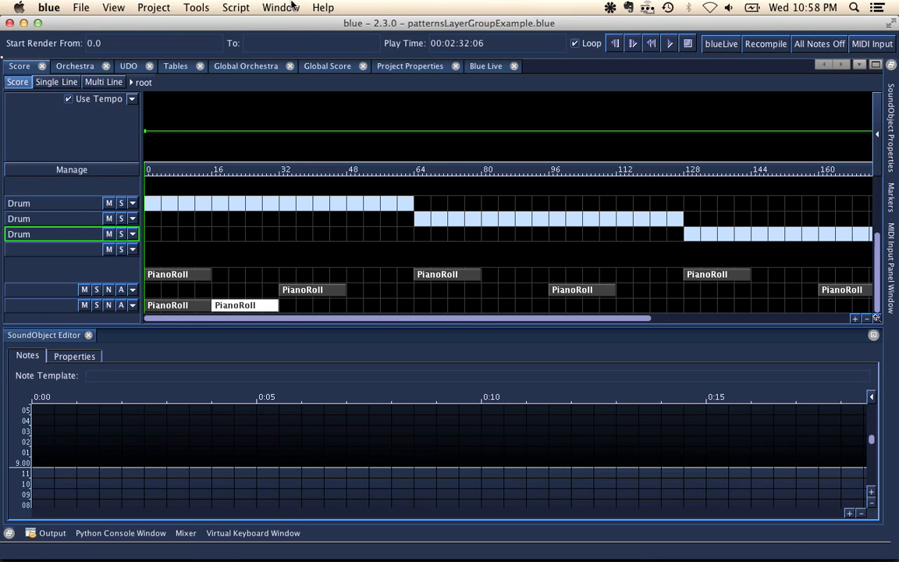
Step: Switch to the new blue project and return to patternsLayerGroupExample.blue
left_click(265, 8)
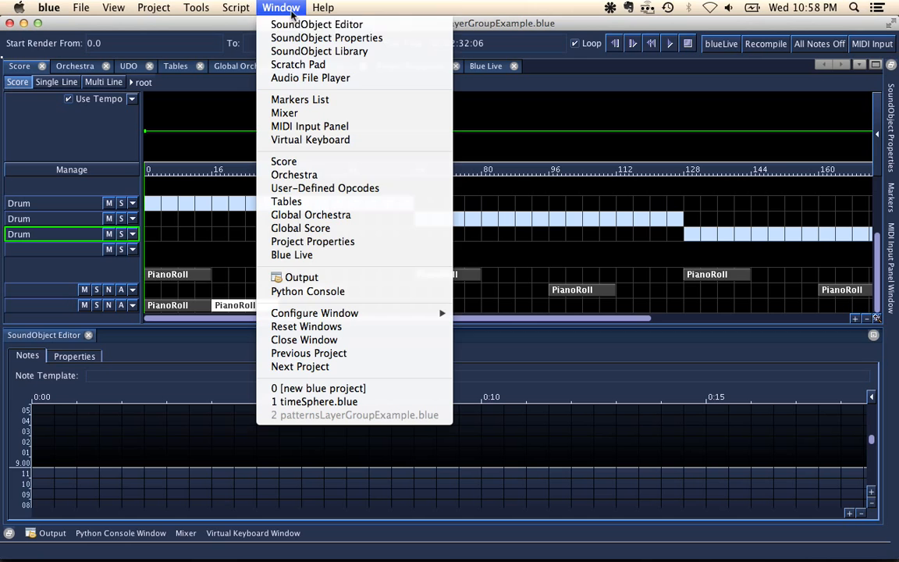
left_click(294, 390)
left_click(275, 6)
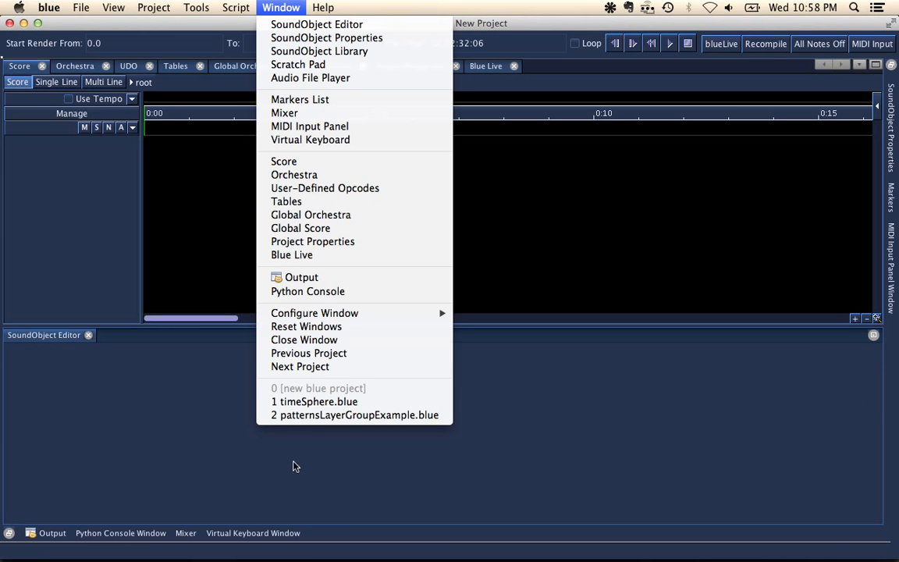
left_click(295, 415)
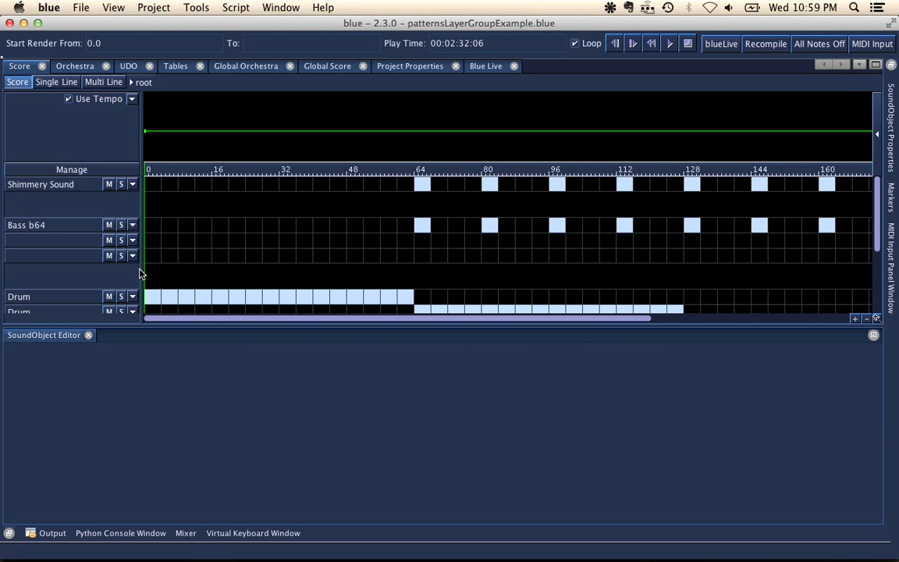
Step: Set the sound object of the unnamed layer below the Drum layers from the buffer
scroll(140, 273, "down", 4)
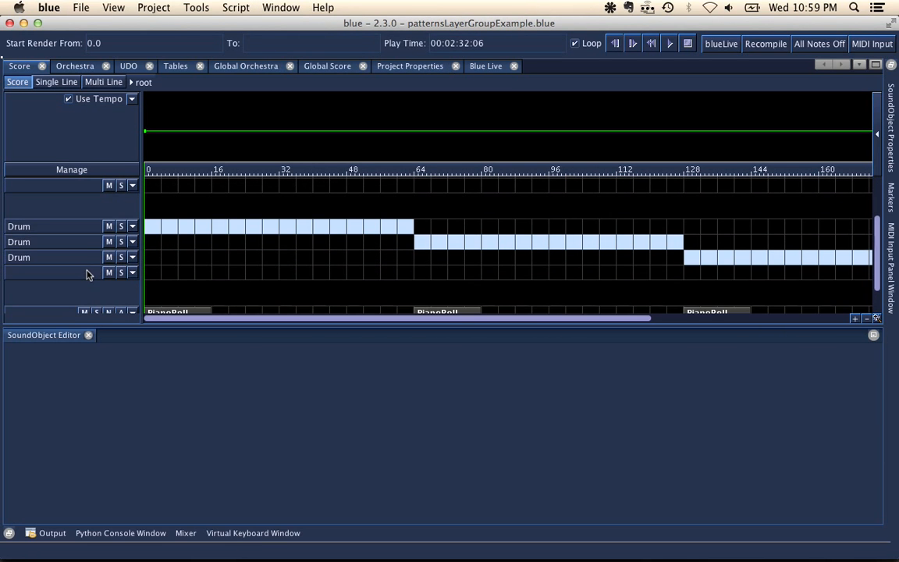
left_click(88, 274)
left_click(133, 272)
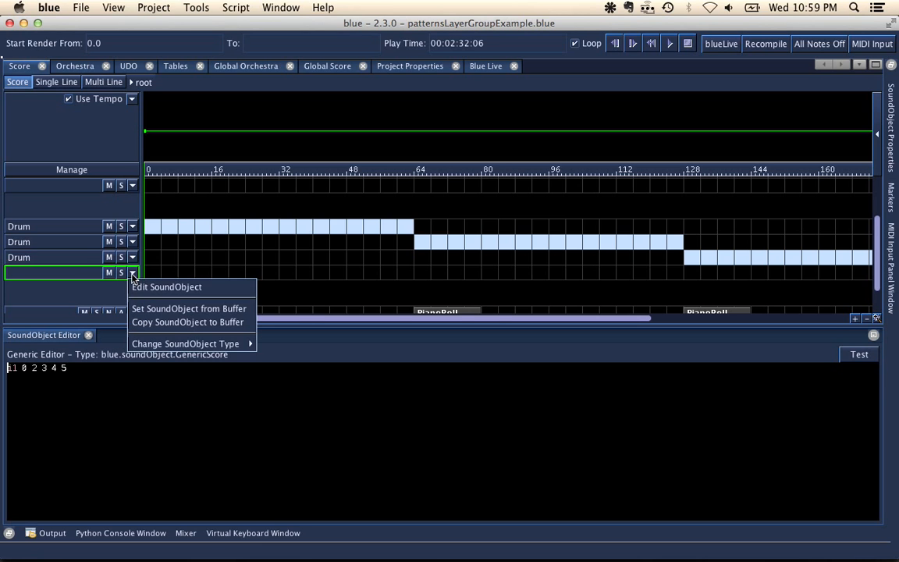
left_click(156, 309)
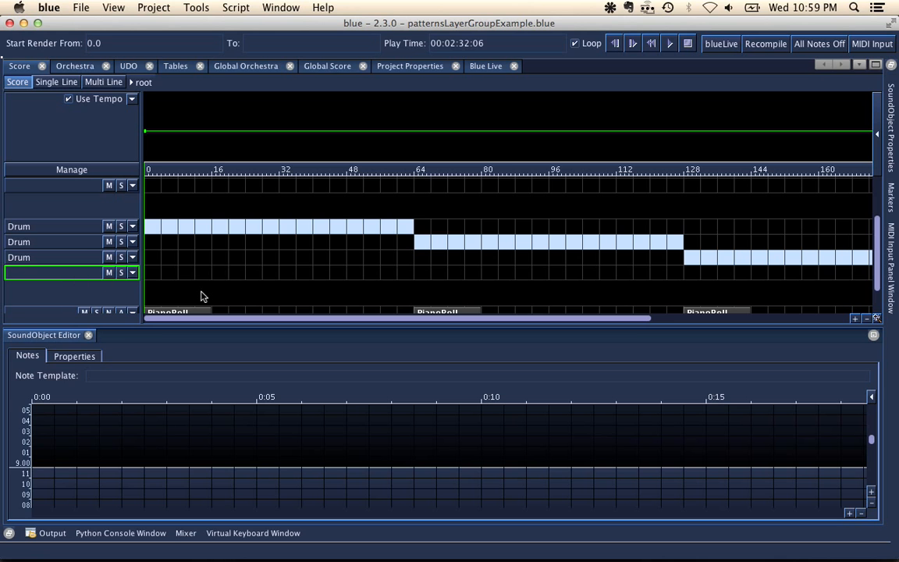
scroll(183, 433, "down", 10)
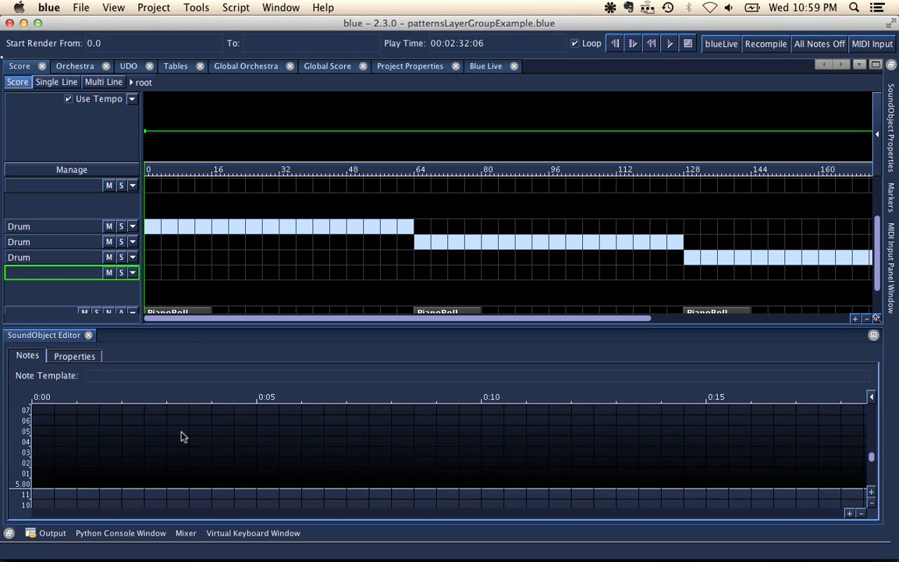
scroll(180, 437, "up", 3)
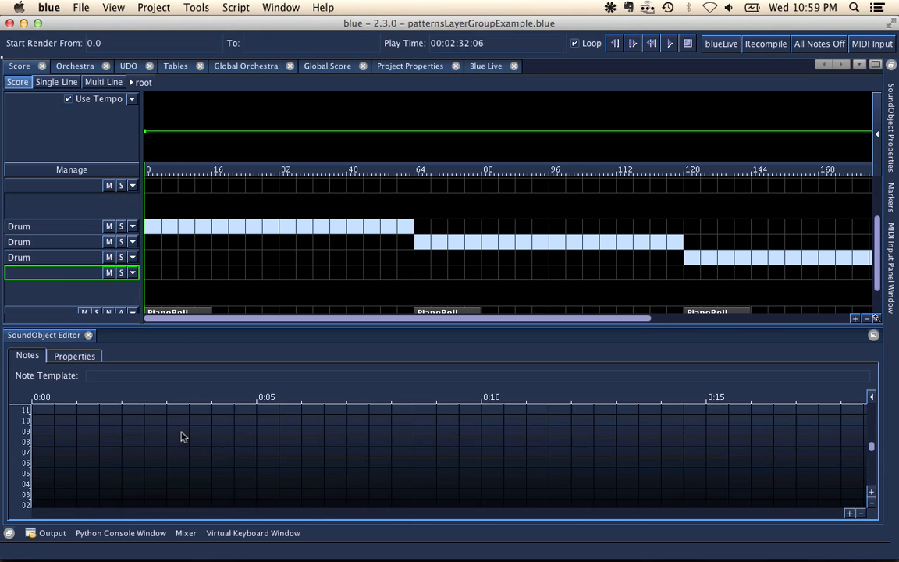
scroll(179, 431, "down", 1)
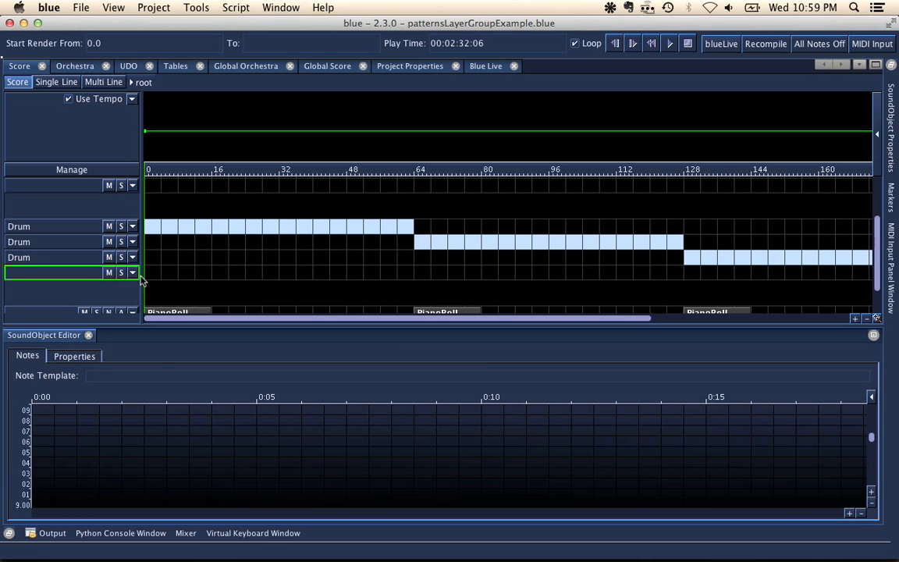
Step: Turn on the pattern cell at beat 8 on the unnamed layer below the Drum layers and clear it again
left_click(190, 268)
scroll(189, 268, "down", 2)
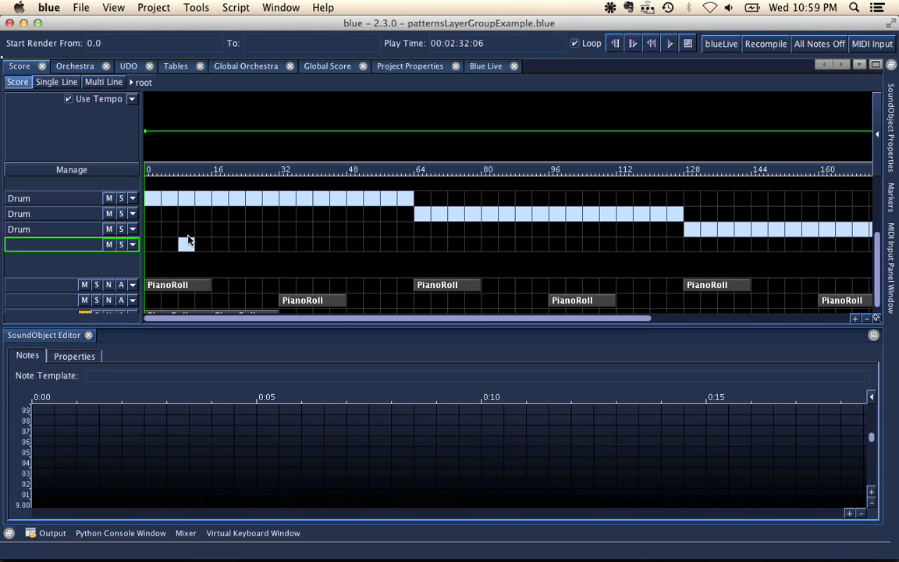
left_click(187, 240)
Step: Examine the unnamed layer's piano roll across its pitch range, and view the first PianoRoll on the muted layer
scroll(143, 439, "down", 8)
scroll(143, 440, "down", 8)
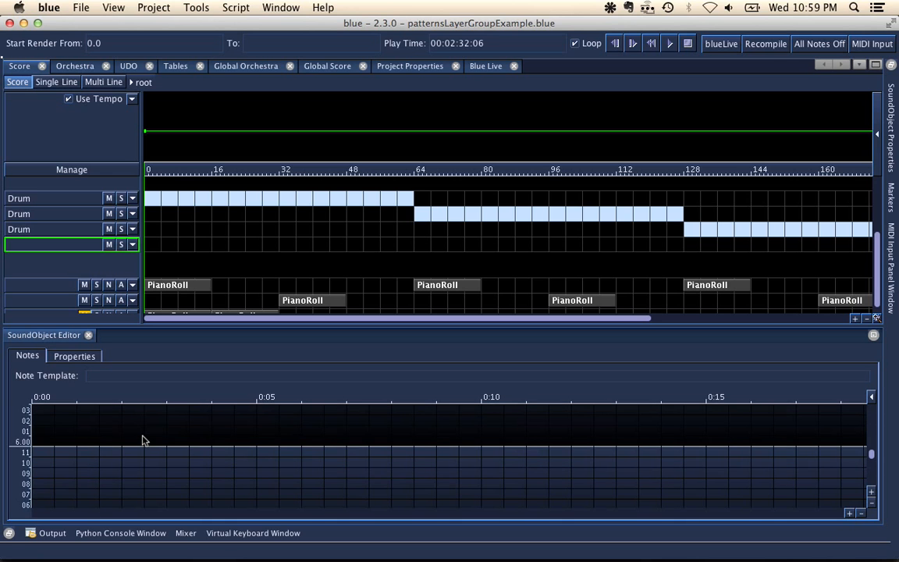
scroll(143, 440, "down", 15)
scroll(143, 440, "up", 20)
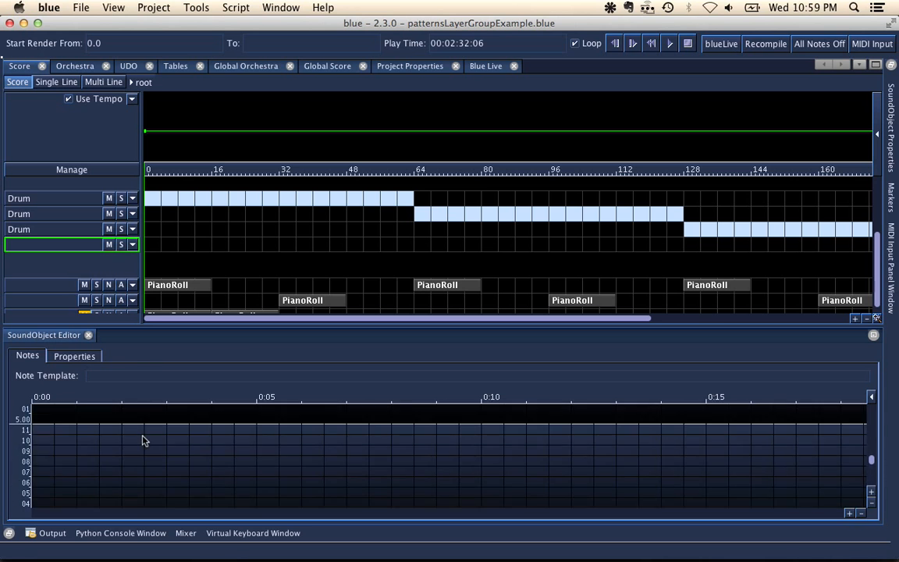
scroll(142, 441, "down", 12)
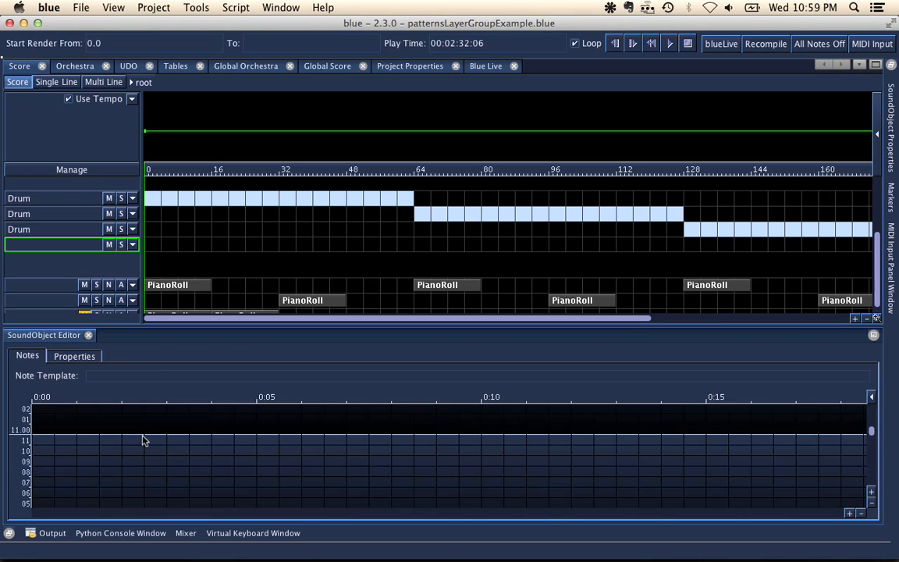
scroll(143, 441, "up", 4)
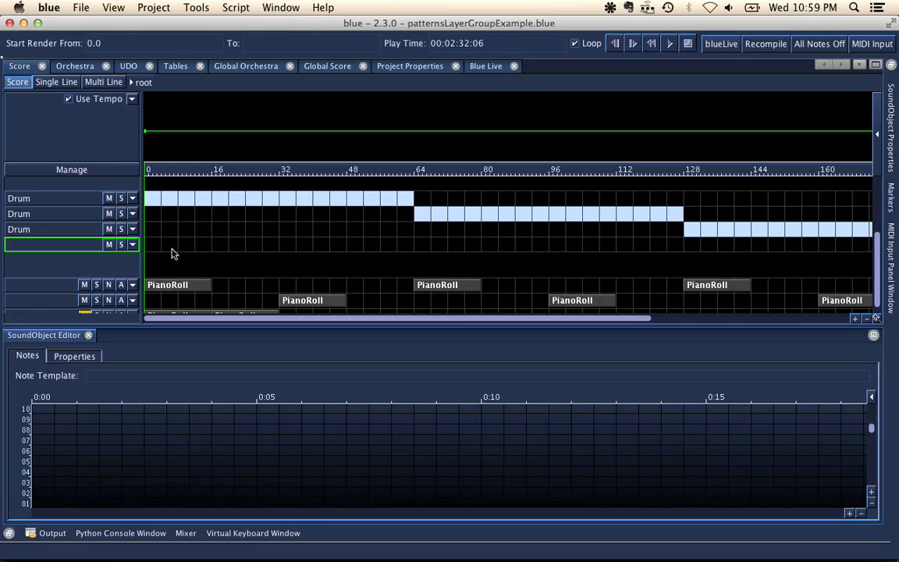
scroll(178, 249, "down", 1)
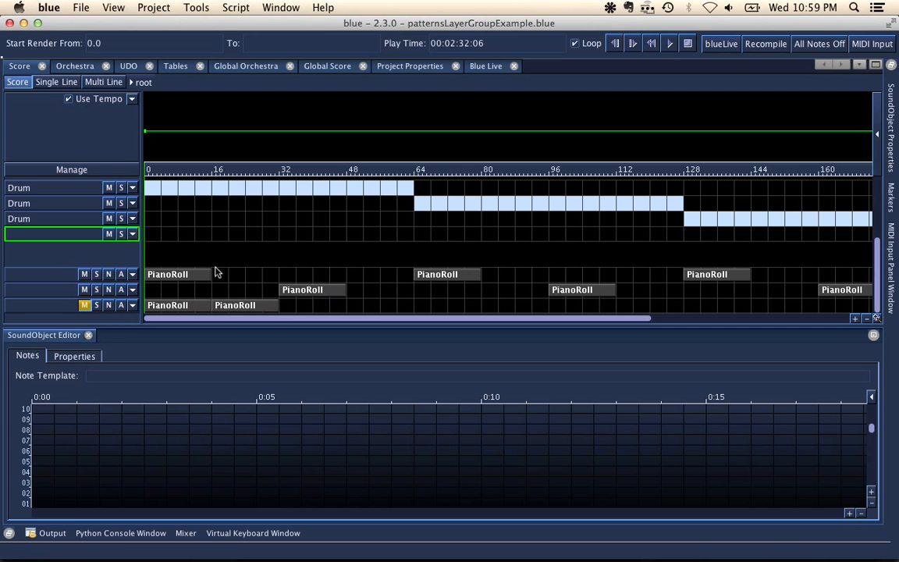
left_click(186, 305)
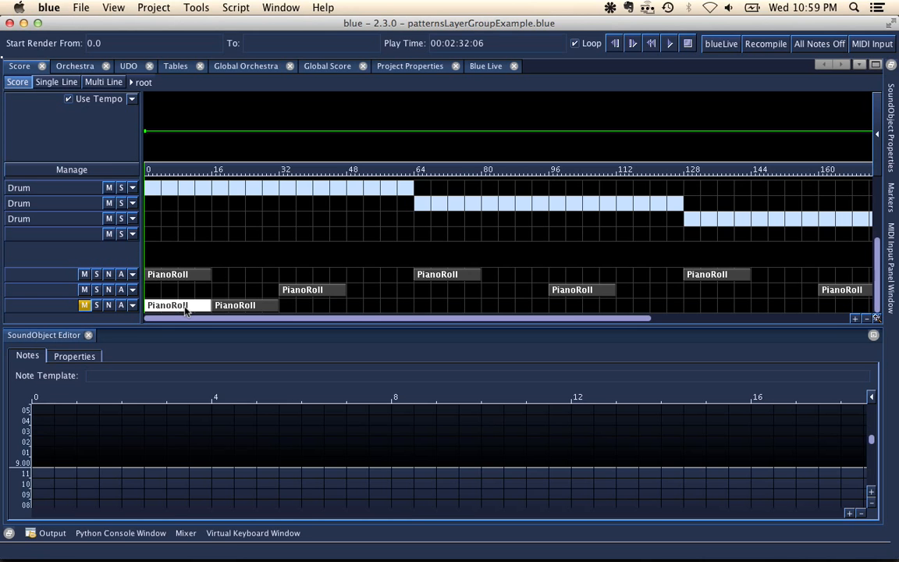
Step: Turn the first pattern cell of the second Drum layer on and off again
scroll(165, 271, "up", 3)
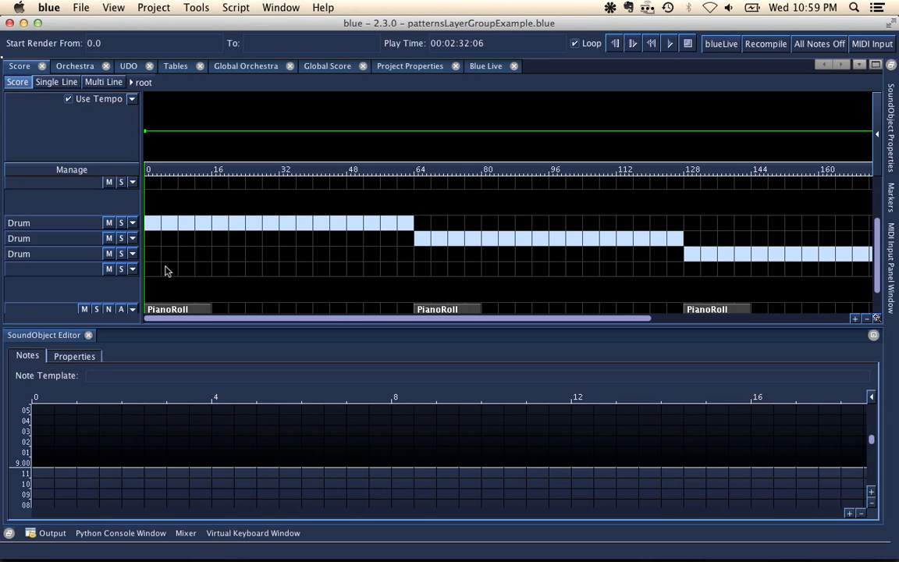
scroll(166, 270, "up", 2)
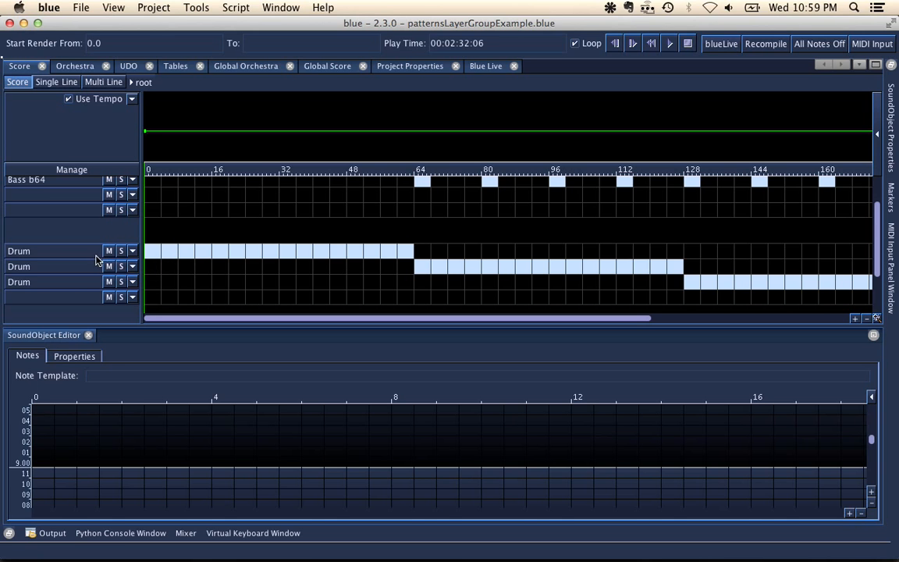
left_click(158, 270)
mouse_move(159, 269)
left_mouse_down()
mouse_move(361, 269)
mouse_move(150, 270)
left_mouse_up()
Step: Check the subjective duration and time behavior in the second Drum layer's SoundObject Properties
left_click(75, 269)
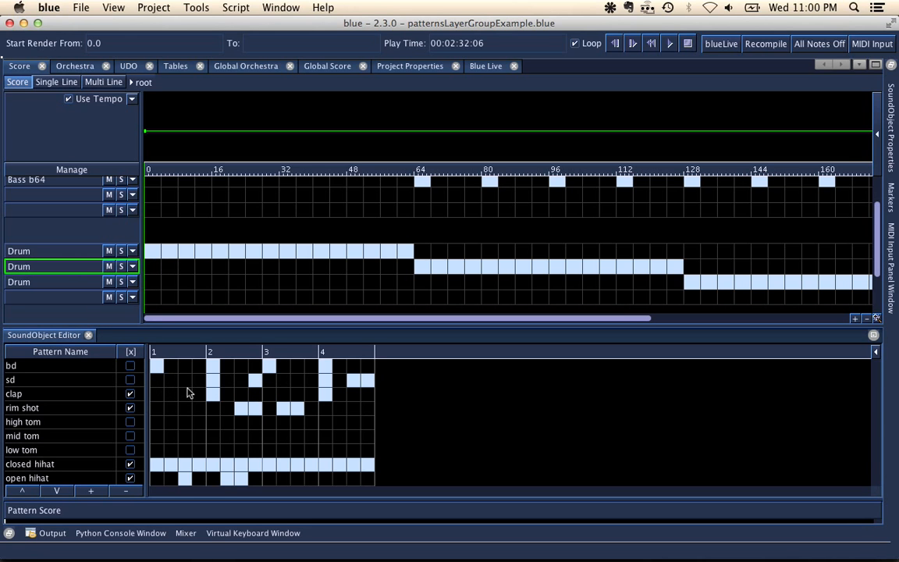
left_click(890, 119)
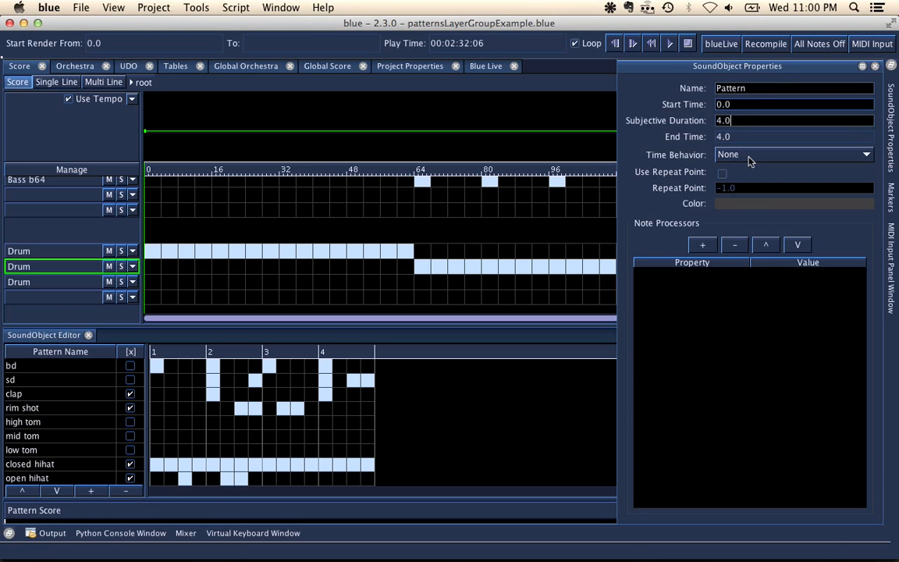
left_click(152, 278)
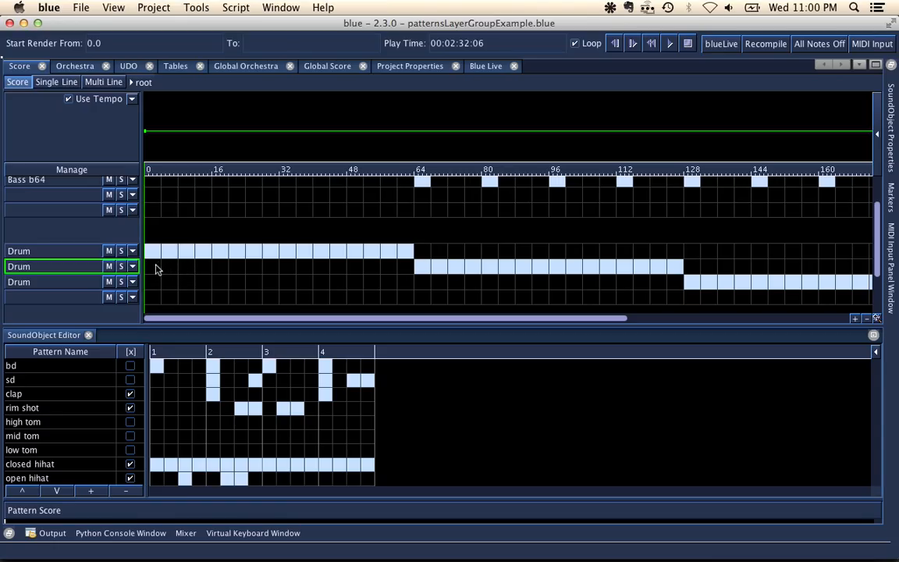
Step: Turn each of the first three pattern cells of the second Drum layer on and off in turn
left_click(155, 269)
left_click(155, 268)
left_click(170, 270)
left_click(170, 271)
left_click(185, 270)
left_click(186, 271)
Step: View the first Drum layer's pattern and review its available sound object types, keeping the current type
left_click(72, 250)
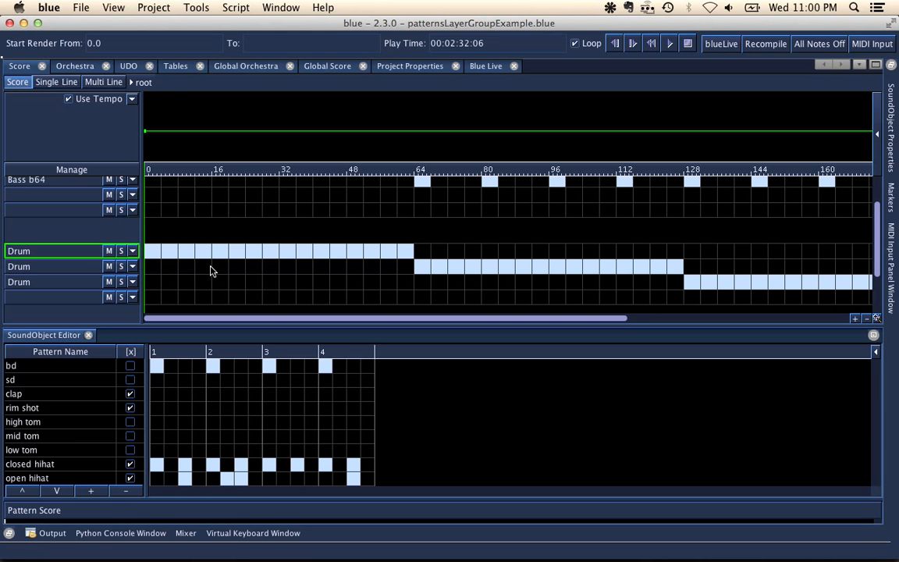
scroll(210, 269, "down", 1)
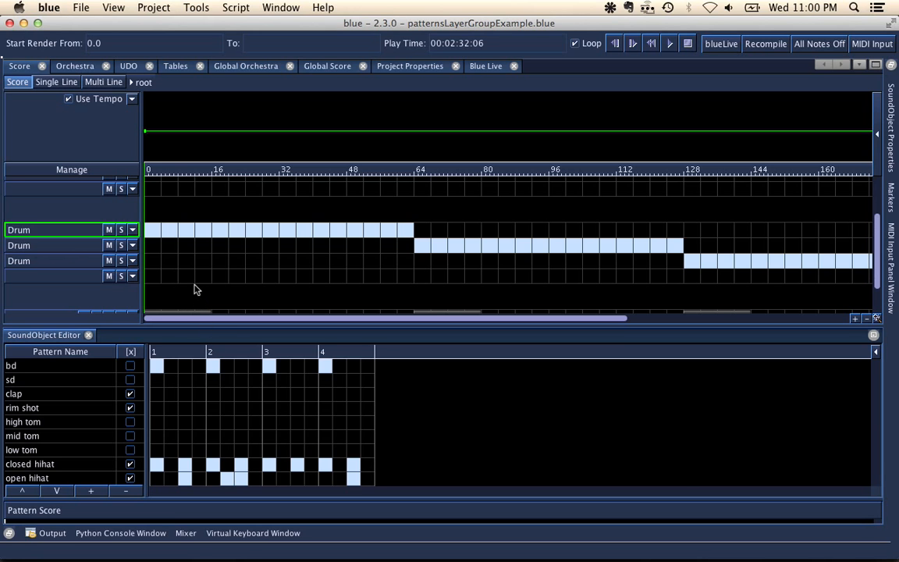
scroll(196, 288, "down", 1)
left_click(133, 210)
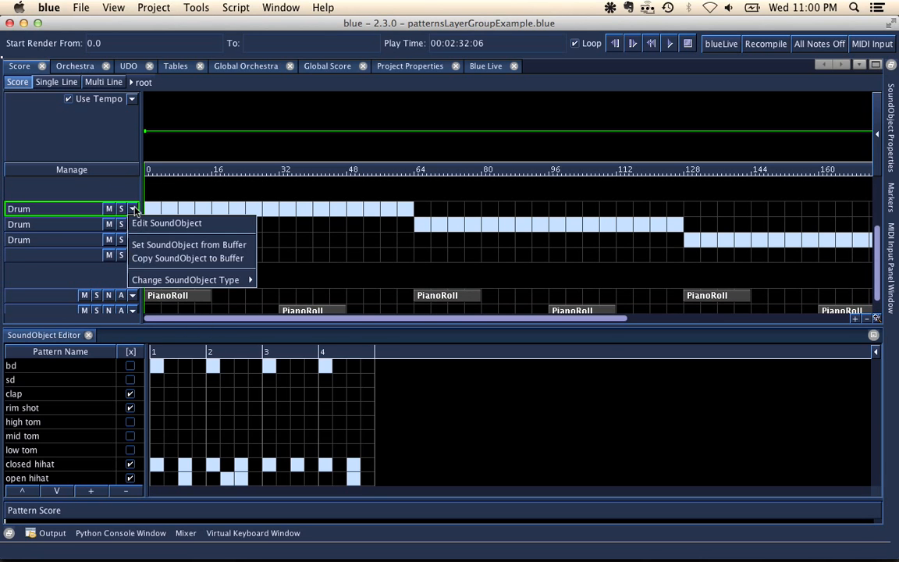
mouse_move(242, 280)
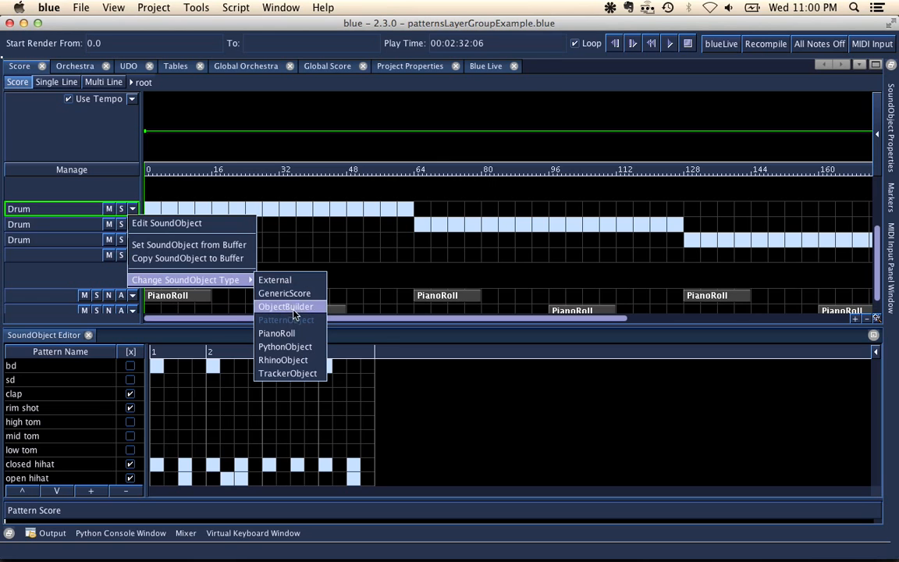
left_click(340, 275)
scroll(340, 275, "up", 3)
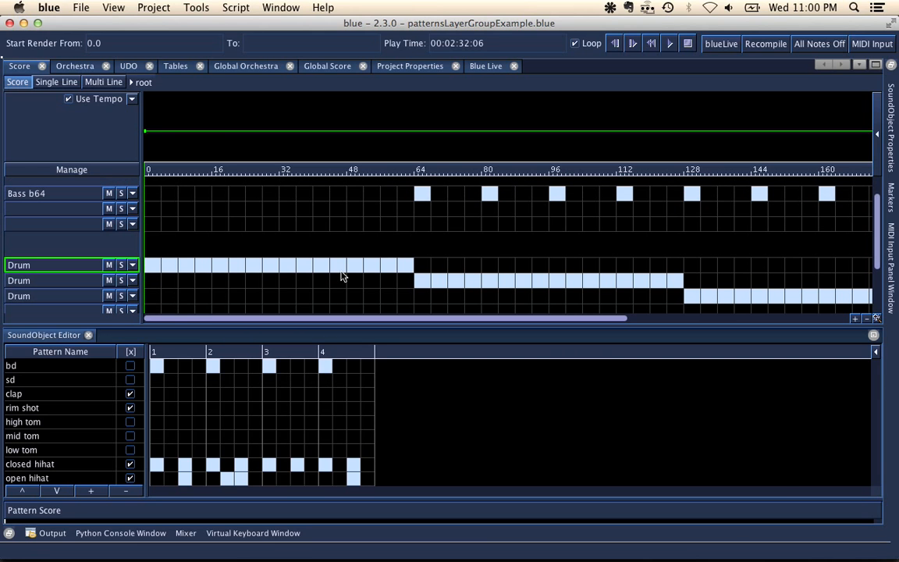
scroll(340, 276, "up", 2)
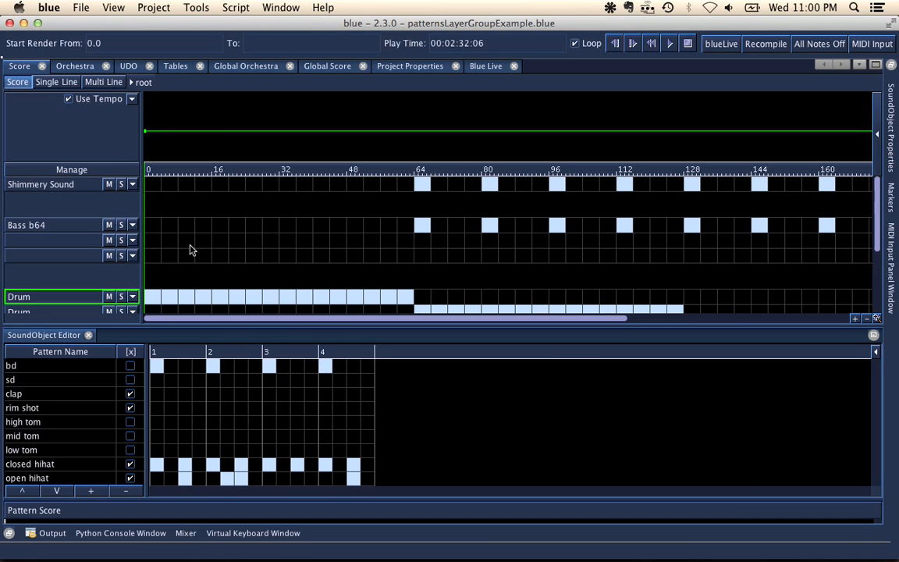
Step: Review the tracker steps of the Bass b64 layer, covering its whole note list
left_click(29, 226)
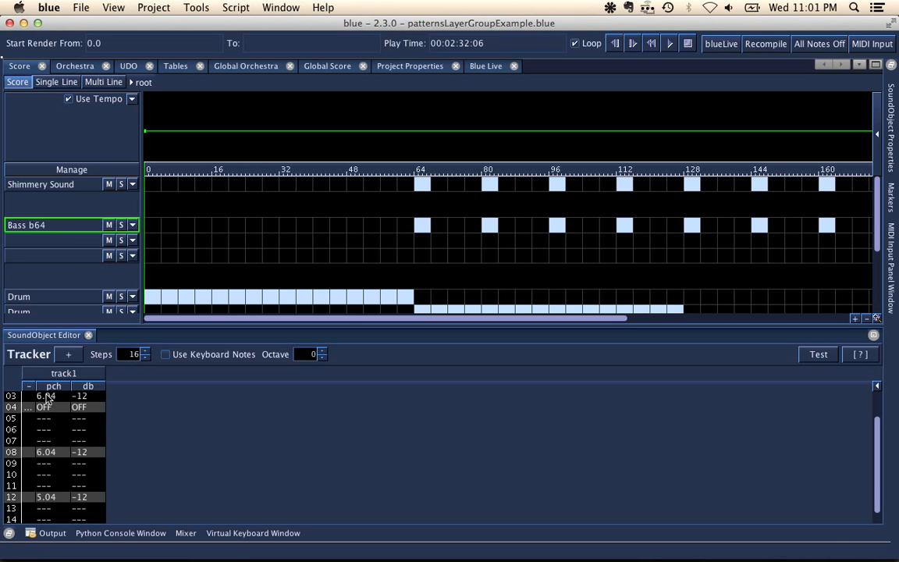
scroll(47, 398, "up", 1)
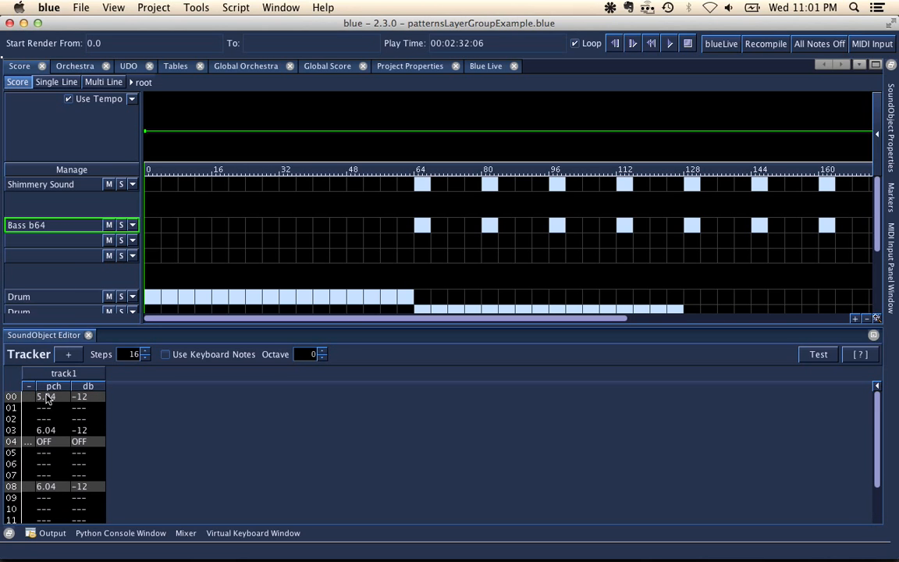
scroll(66, 454, "down", 1)
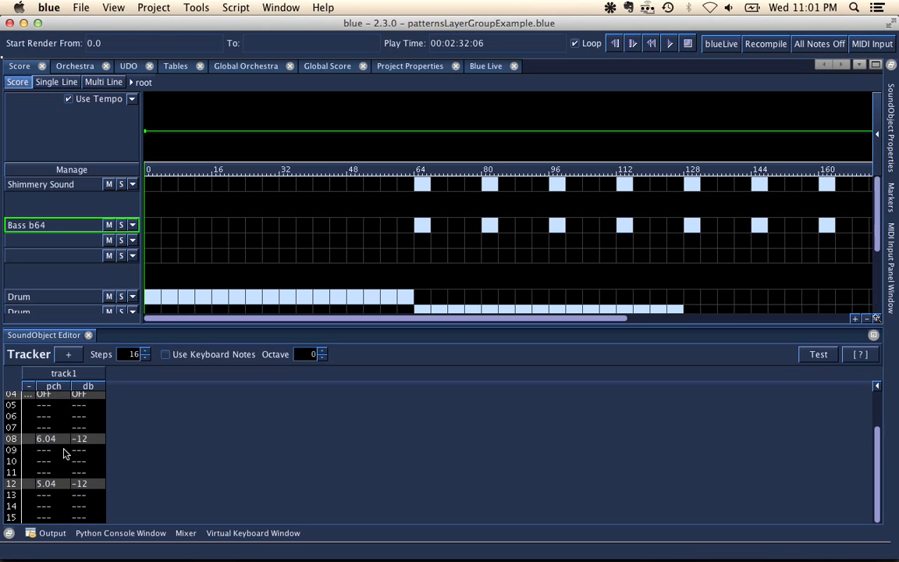
scroll(65, 454, "up", 1)
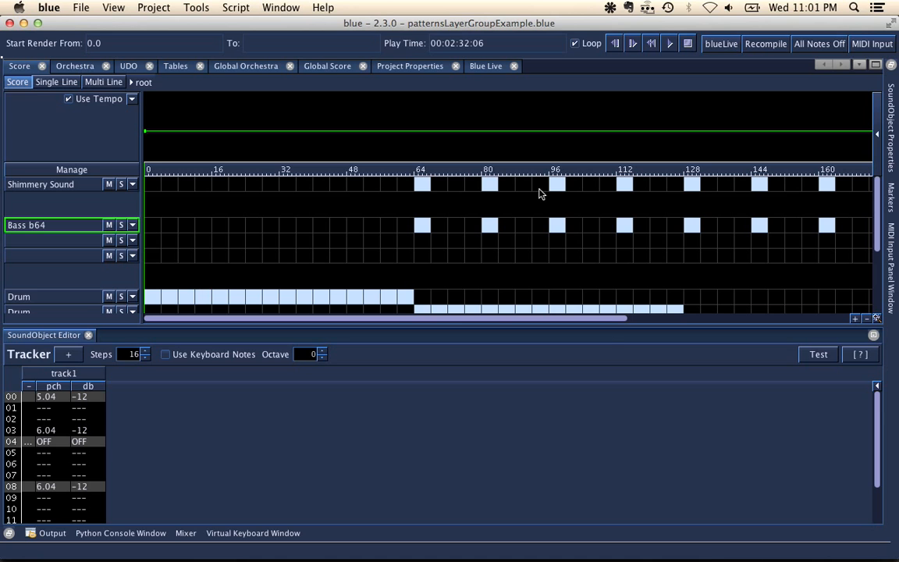
Step: Play the score from the start and show the first Drum layer's pattern
left_click(669, 49)
scroll(164, 258, "down", 1)
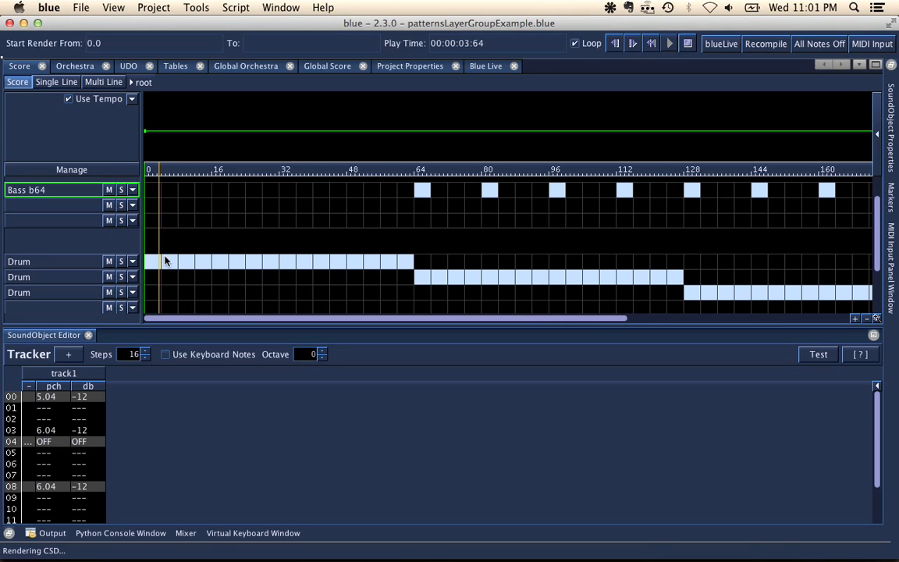
left_click(81, 261)
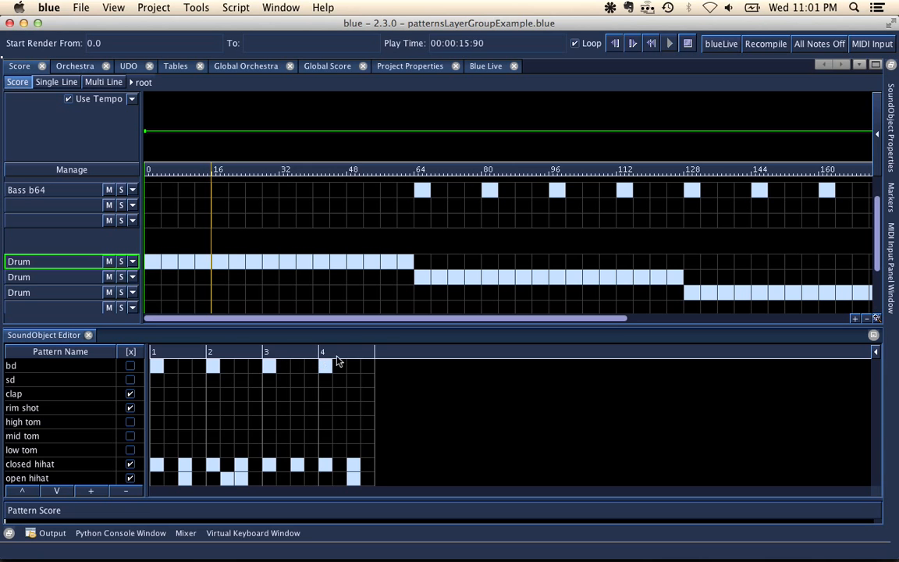
Step: Examine the notes of the PianoRoll starting at beat 32 while the score plays
scroll(337, 259, "down", 3)
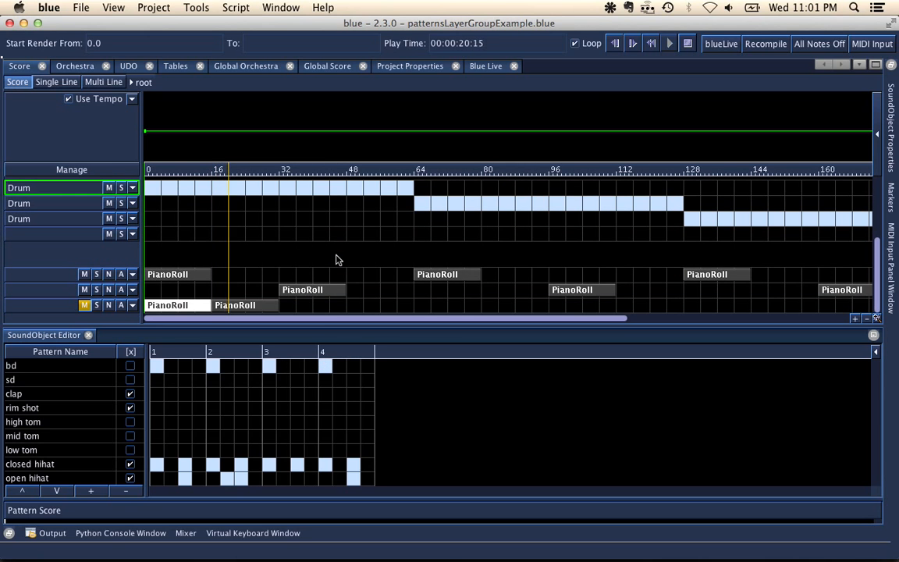
left_click(290, 290)
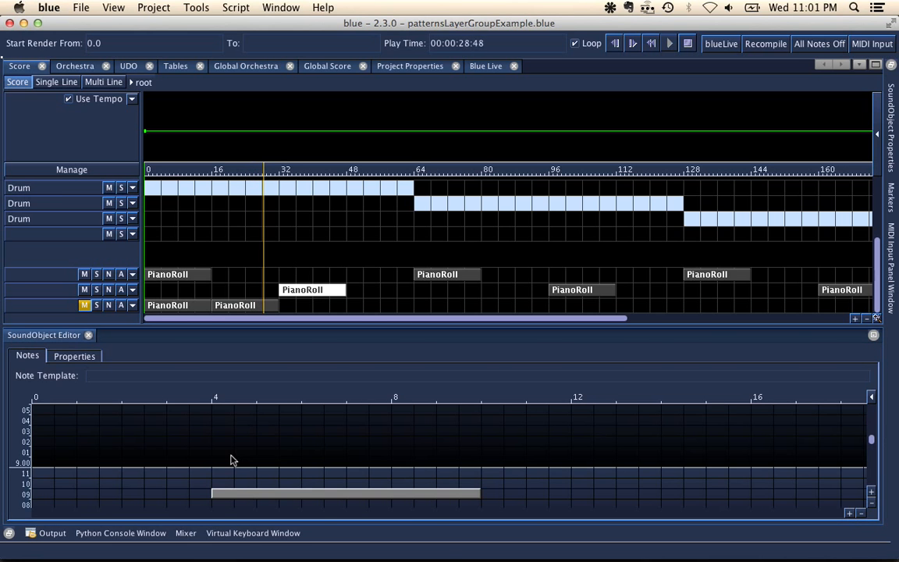
scroll(231, 460, "up", 5)
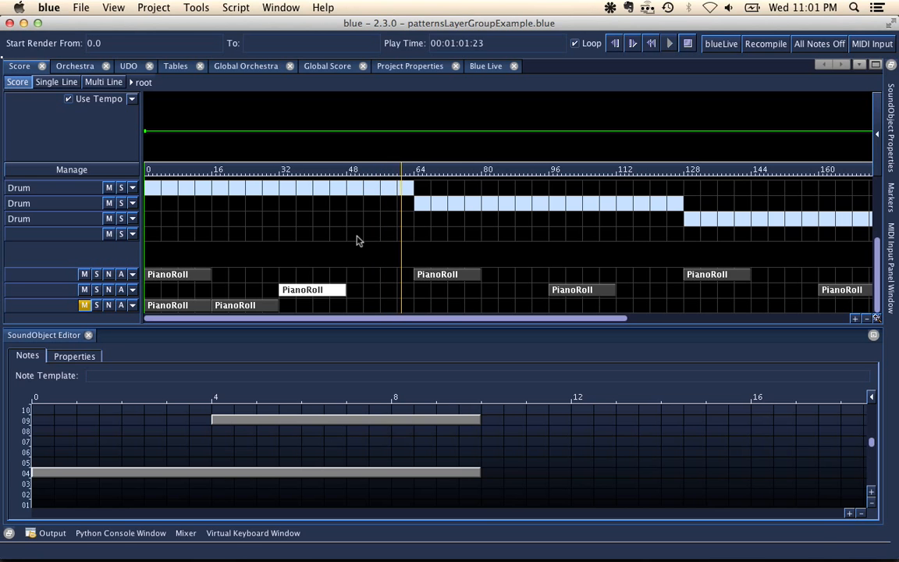
Step: View the Shimmery Sound layer's pattern during playback and stop the playback
scroll(356, 240, "up", 3)
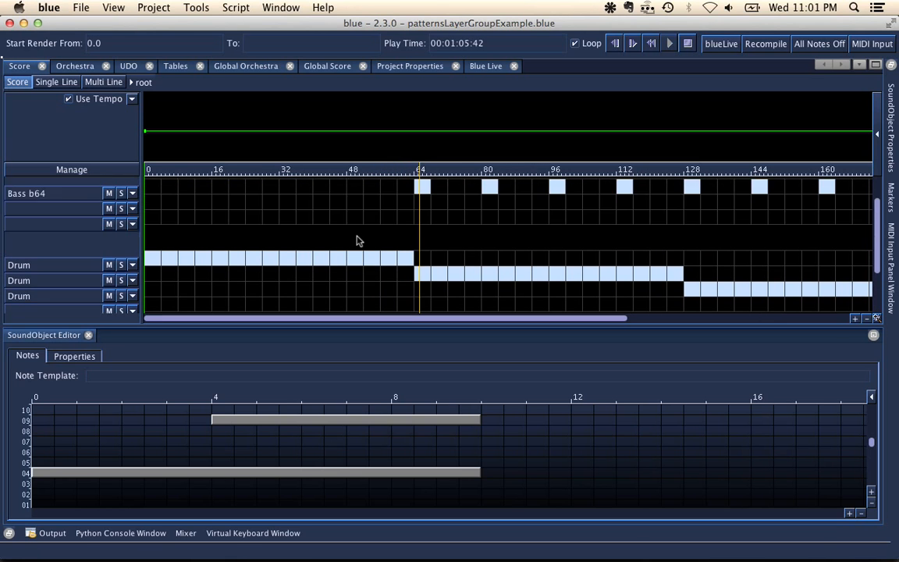
scroll(356, 240, "up", 2)
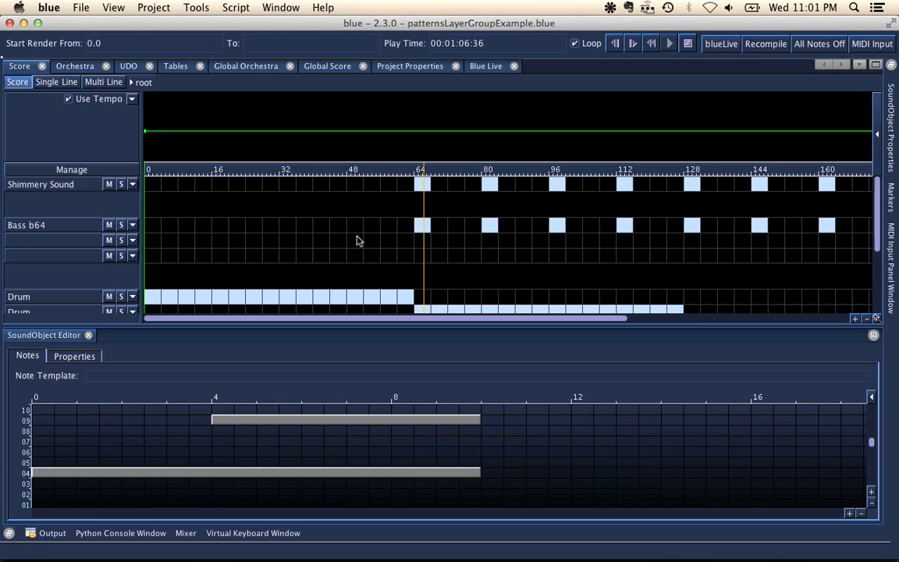
left_click(92, 186)
scroll(236, 216, "down", 5)
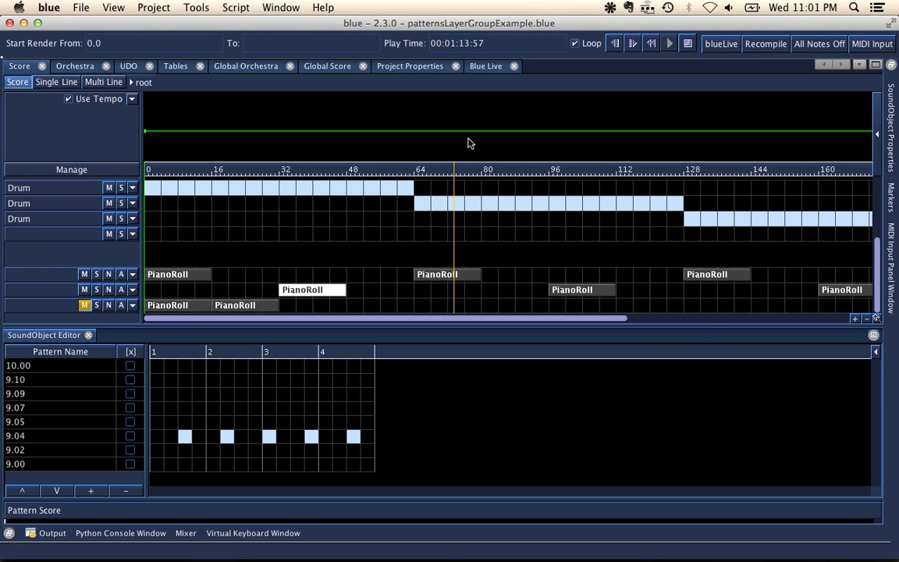
left_click(684, 45)
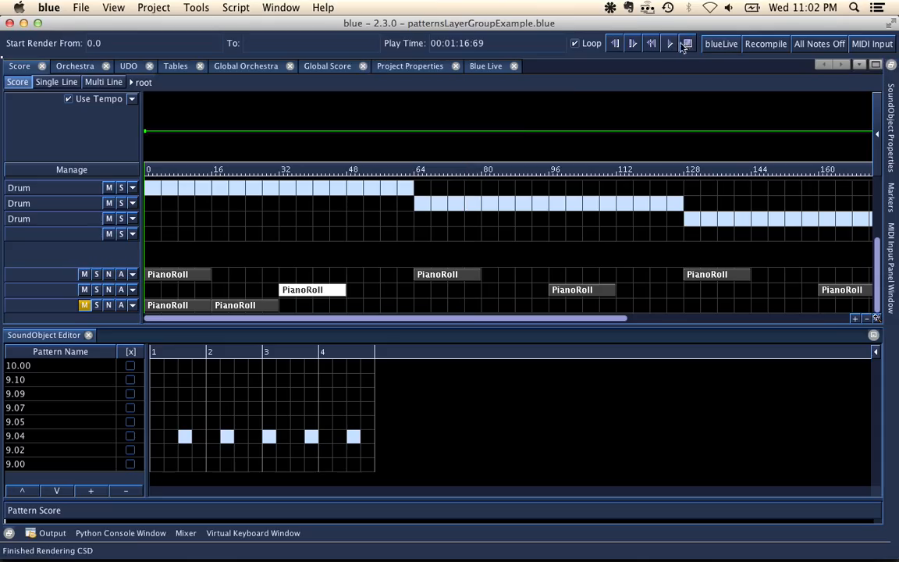
Step: Open the lowest layer's first PianoRoll, unmute that layer, and mute the two PianoRoll layers above it
left_click(189, 306)
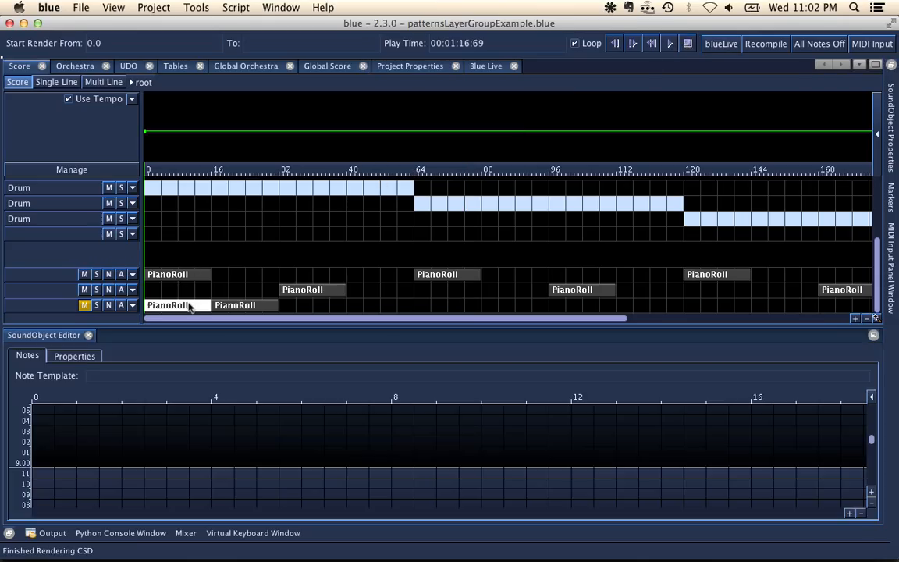
left_click(84, 289)
left_click(84, 274)
left_click(83, 306)
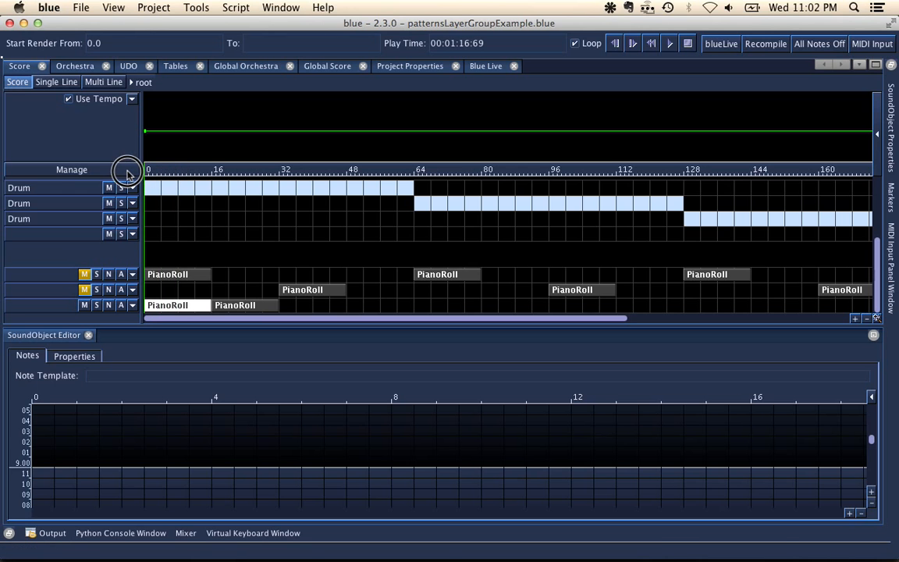
Step: Set the looped render range from 0 to 16 and play it from the start
left_click(670, 43)
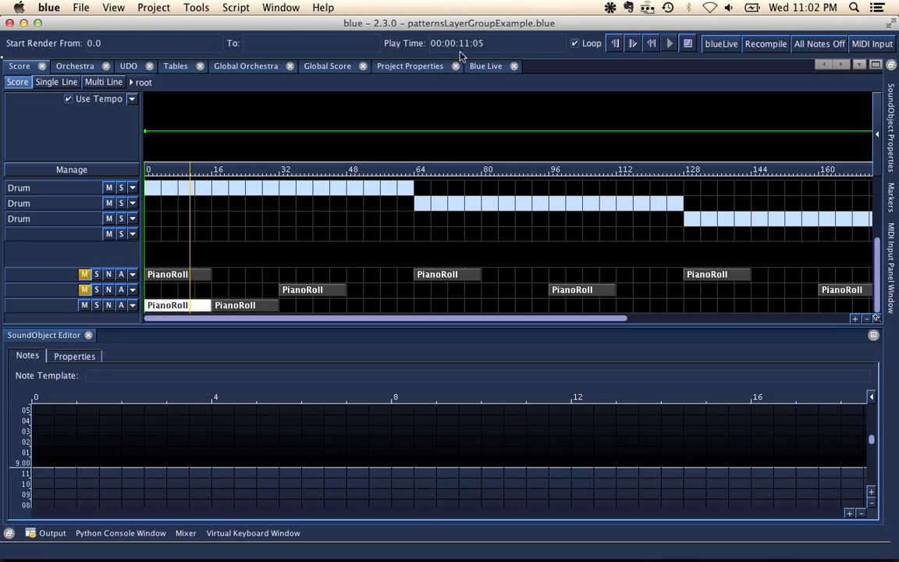
left_click(217, 172, "shift")
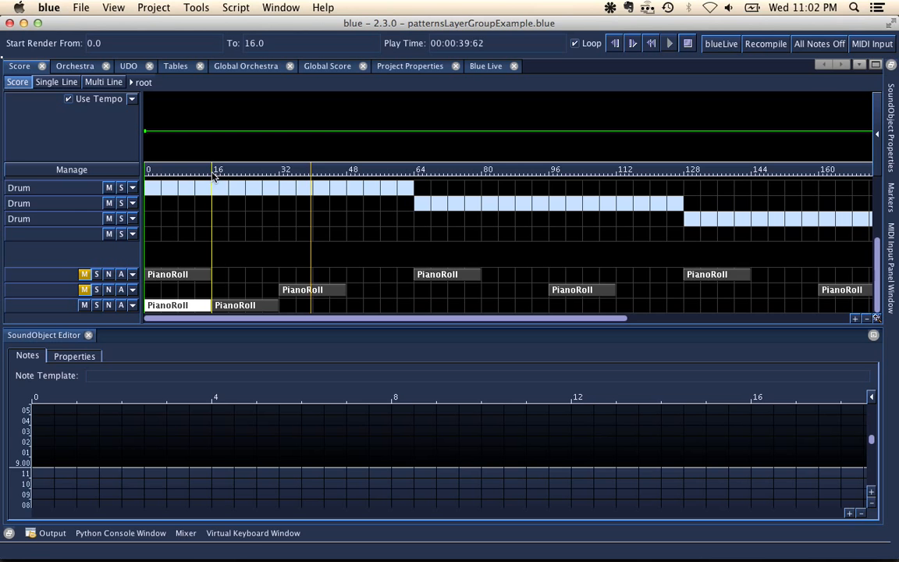
mouse_move(154, 173)
left_mouse_down()
mouse_move(181, 181)
mouse_move(144, 169)
left_mouse_up()
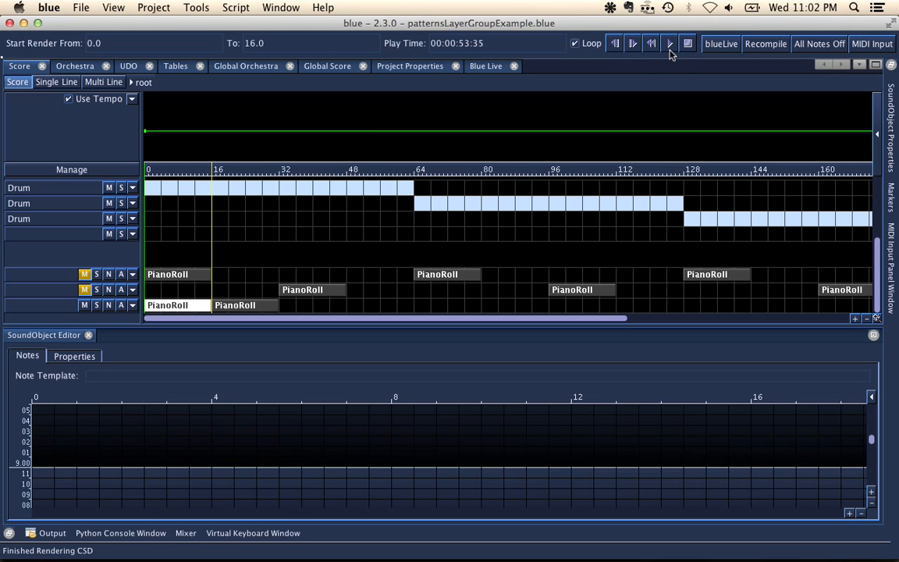
left_click(669, 48)
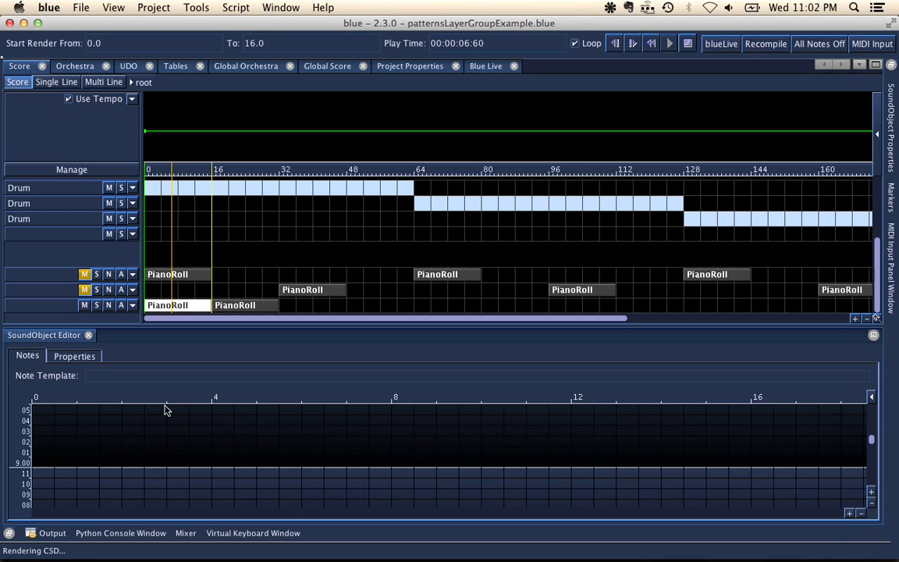
Step: Add two notes to the open PianoRoll: pitch 6.01 from beat 4 to 8 and pitch 6.03 from beat 8 to 16
scroll(163, 450, "down", 3)
scroll(163, 450, "down", 3)
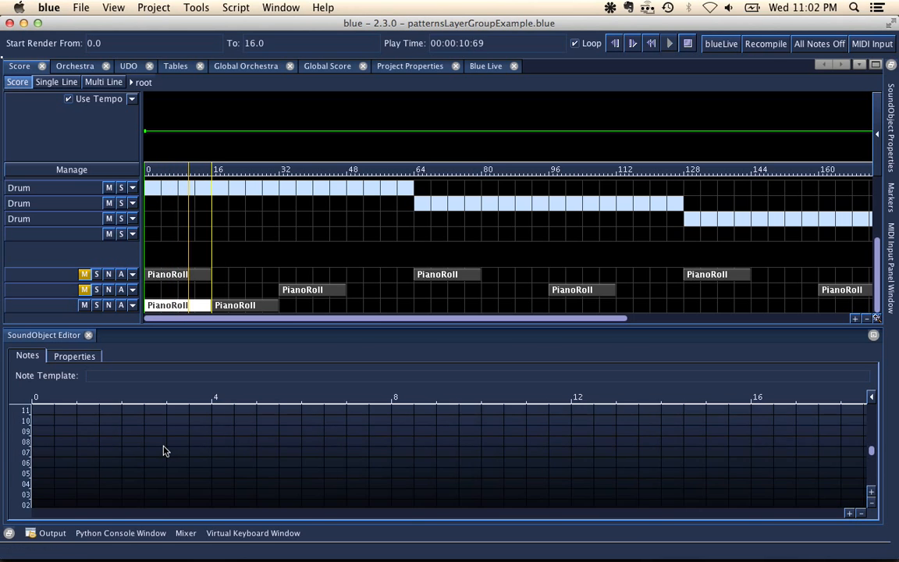
scroll(164, 450, "up", 1)
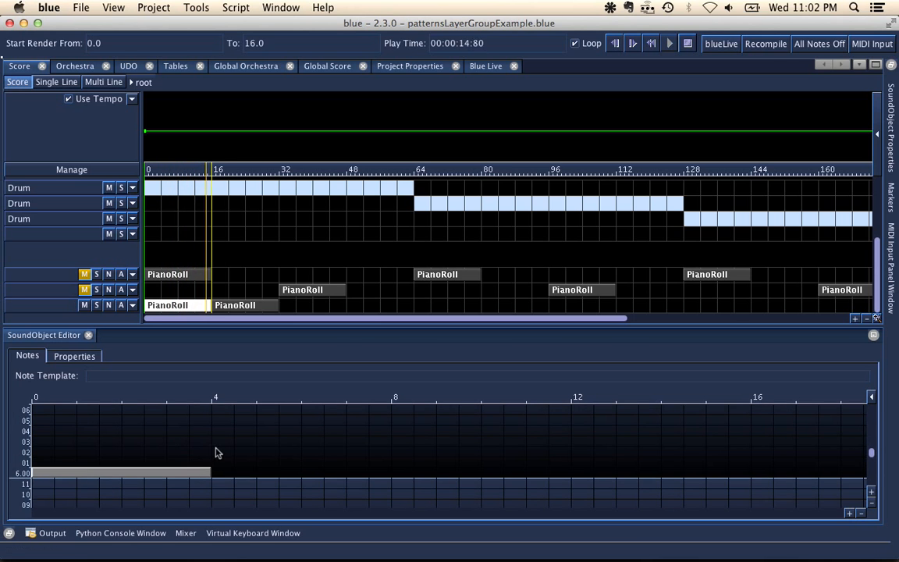
left_click_drag(220, 449, 382, 443)
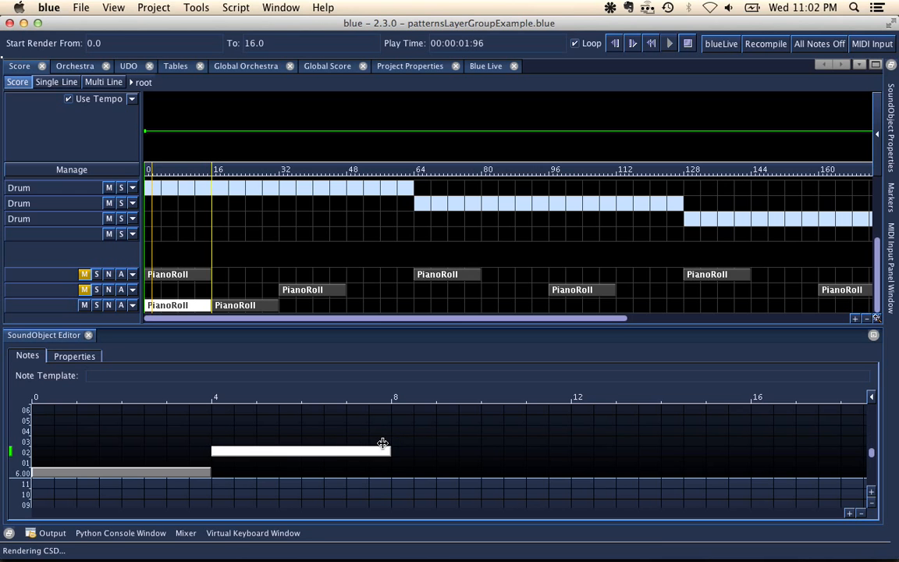
scroll(397, 445, "up", 1)
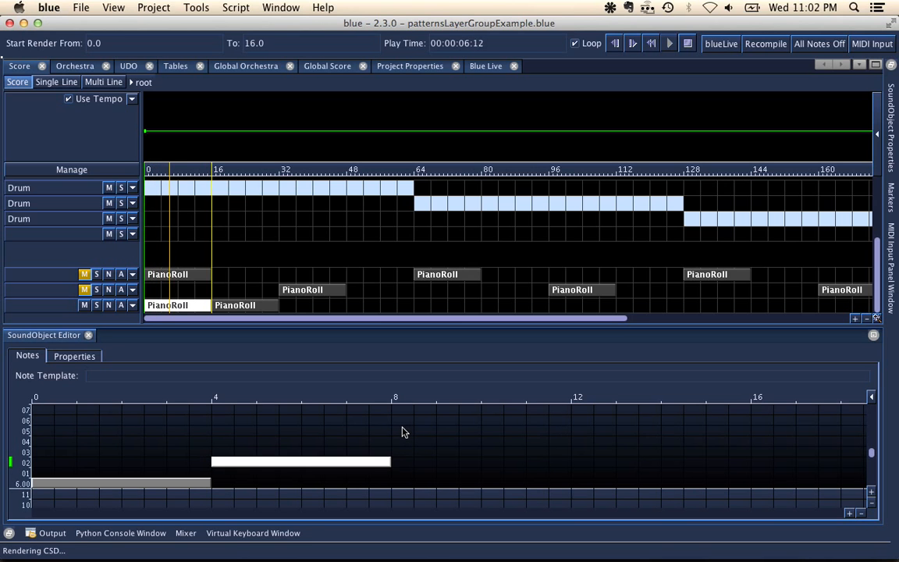
left_click_drag(365, 461, 656, 497)
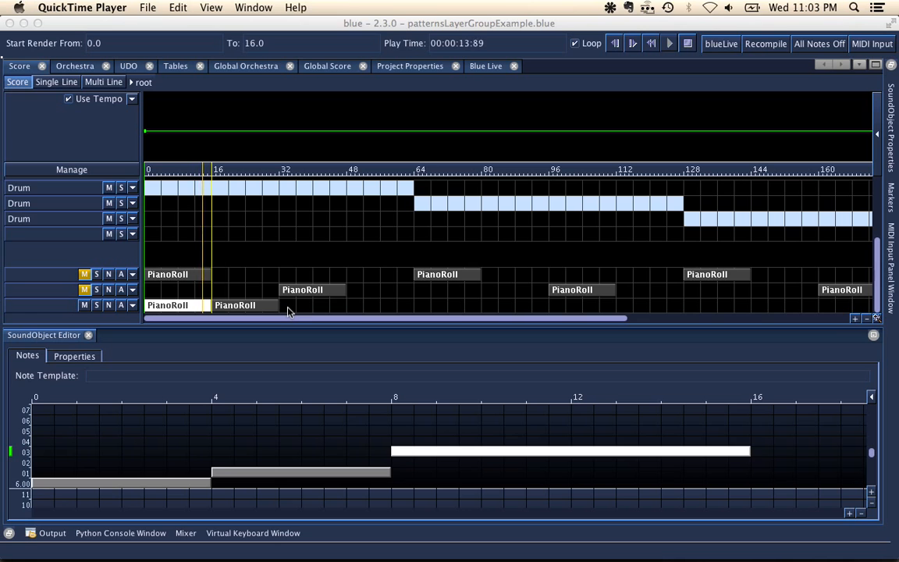
Step: Set the render range to start at 0 and end at 64
left_click(415, 176)
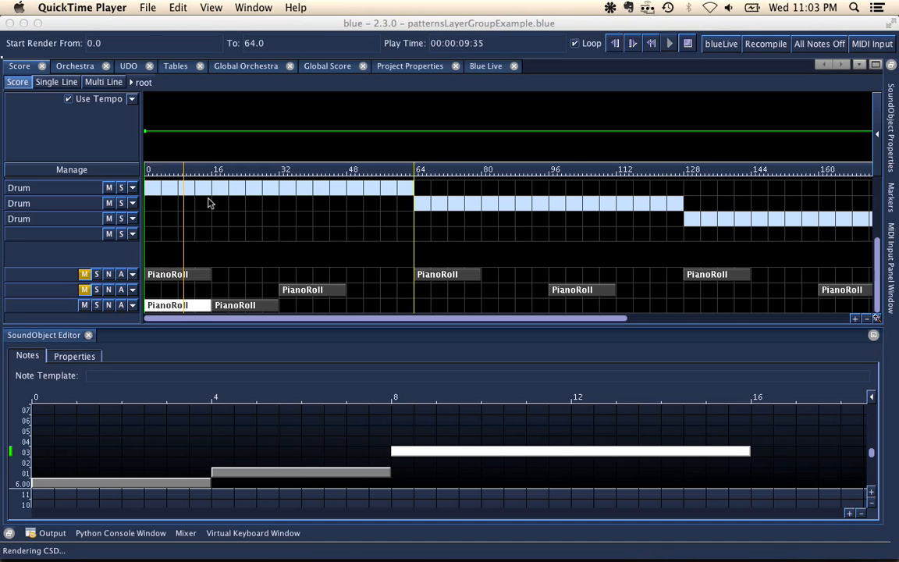
left_click(178, 306)
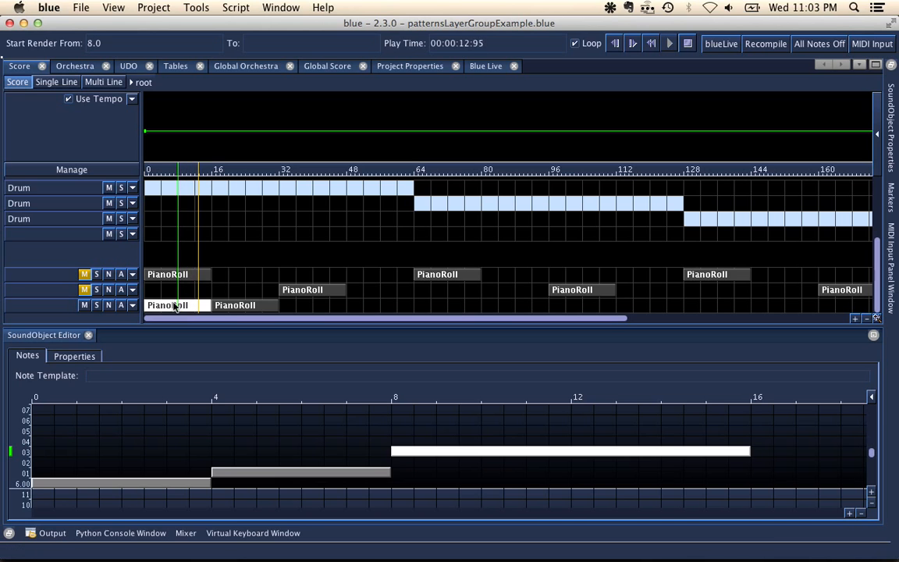
mouse_move(178, 170)
left_mouse_down()
mouse_move(144, 173)
mouse_move(127, 163)
left_mouse_up()
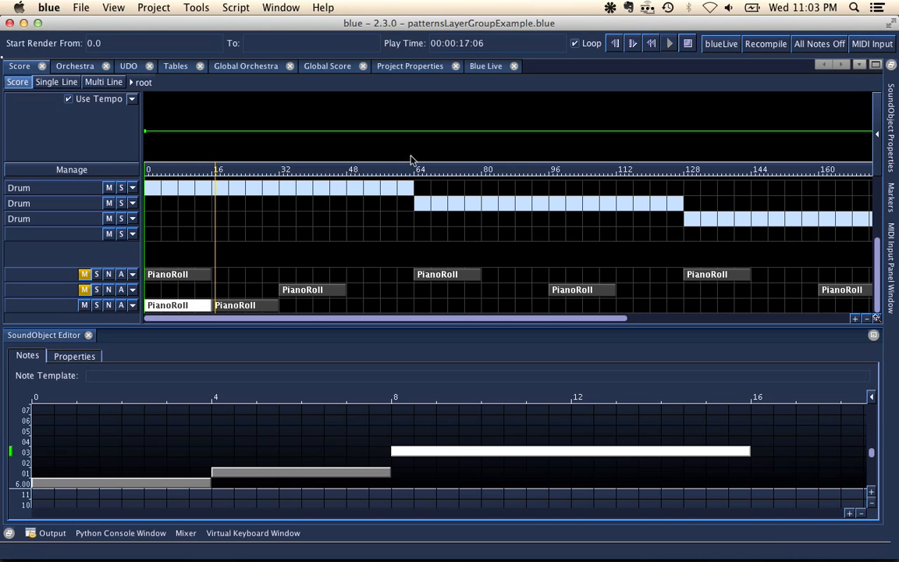
left_click(414, 163)
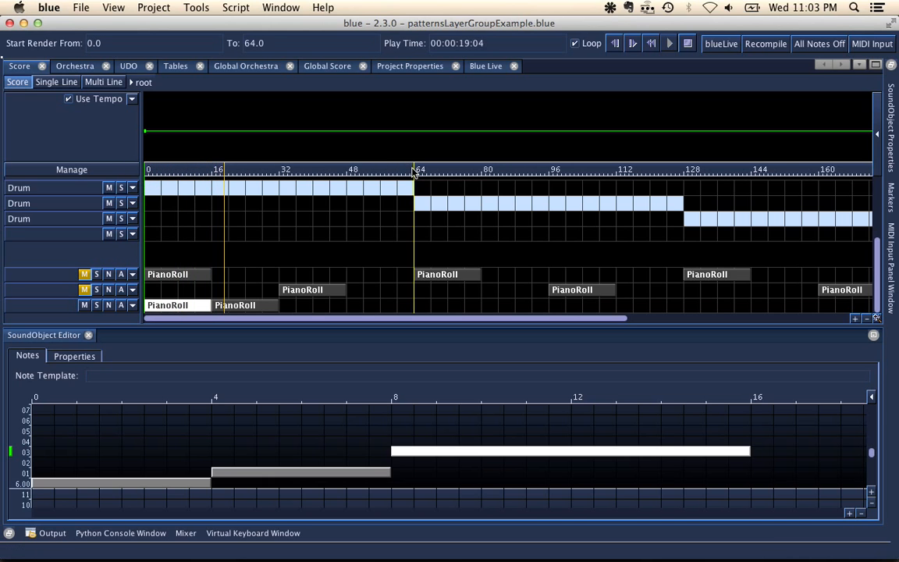
Step: Copy the edited PianoRoll and set it from the buffer as the unnamed pattern layer's SoundObject below the Drum layers
right_click(202, 305)
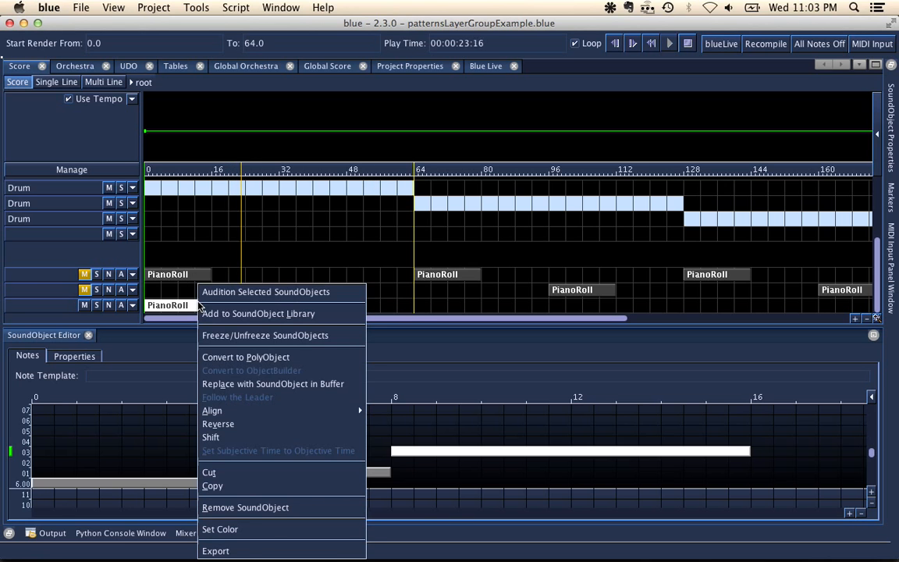
left_click(225, 488)
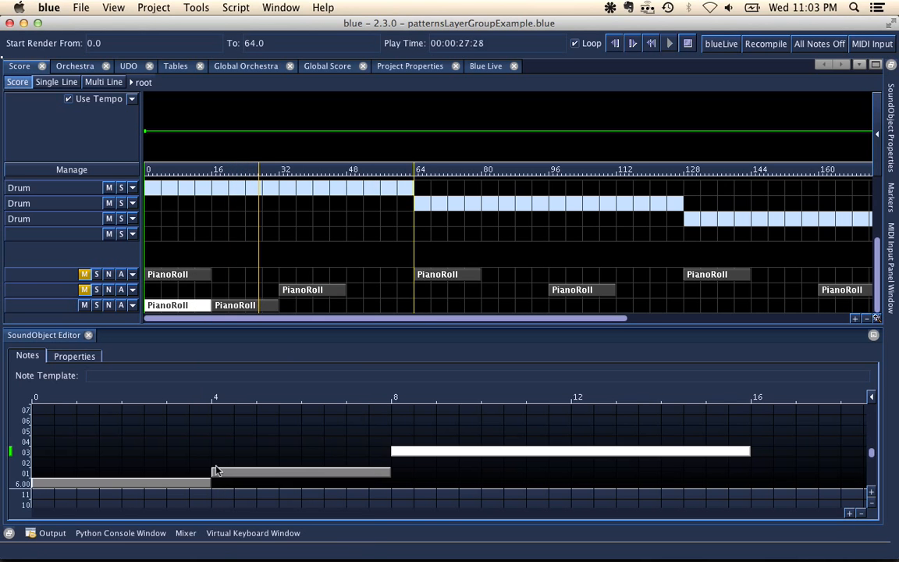
right_click(125, 239)
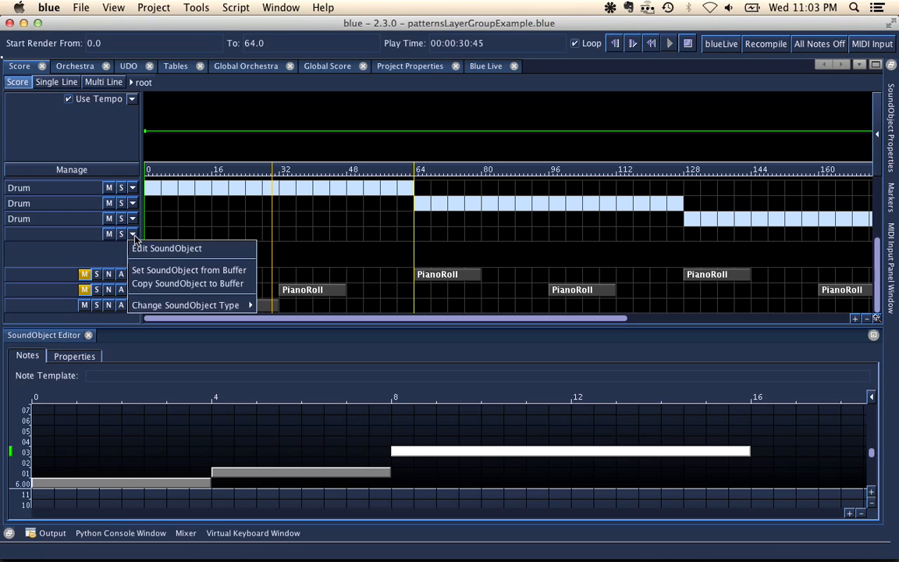
left_click(168, 270)
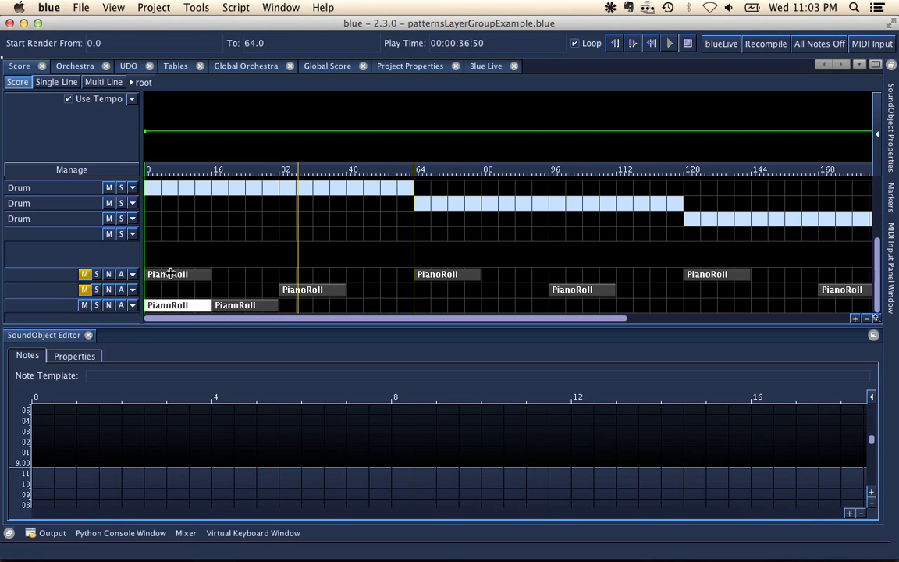
Step: Check the PianoRoll notes held by the unnamed pattern layer below the third Drum layer
left_click(89, 235)
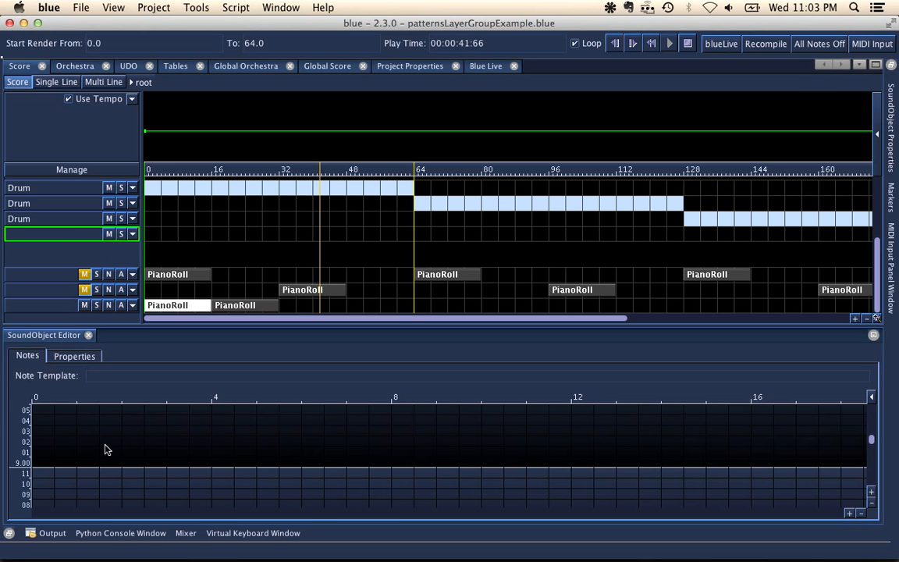
scroll(107, 449, "down", 3)
scroll(107, 450, "down", 6)
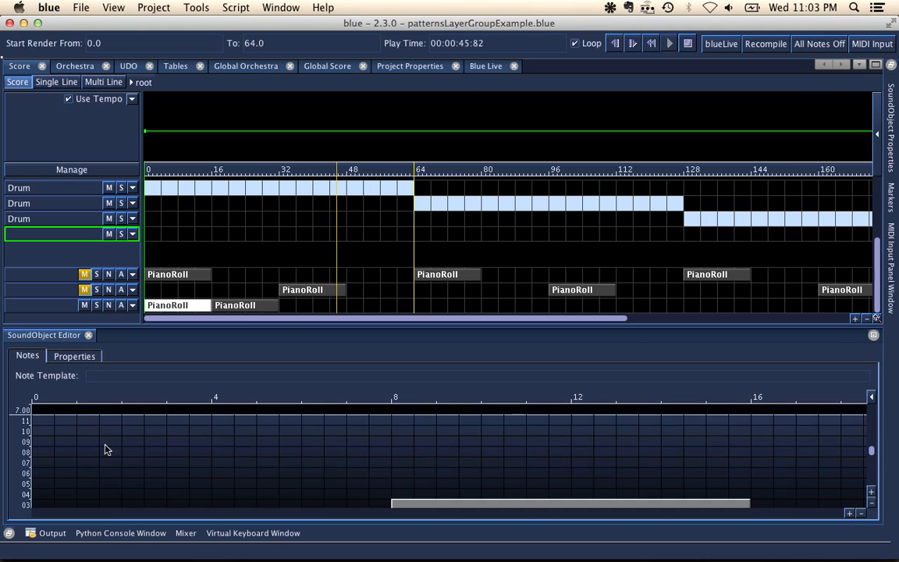
scroll(107, 449, "up", 2)
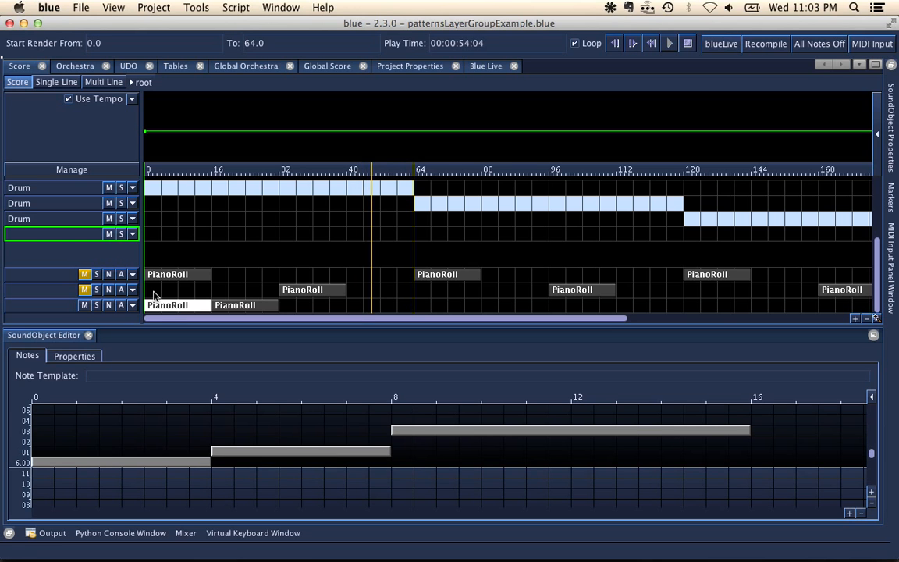
Step: Set the unnamed pattern layer below the Drum layers to play only at beats 0, 16, 32 and 48, and restart playback
left_click_drag(150, 234, 403, 251)
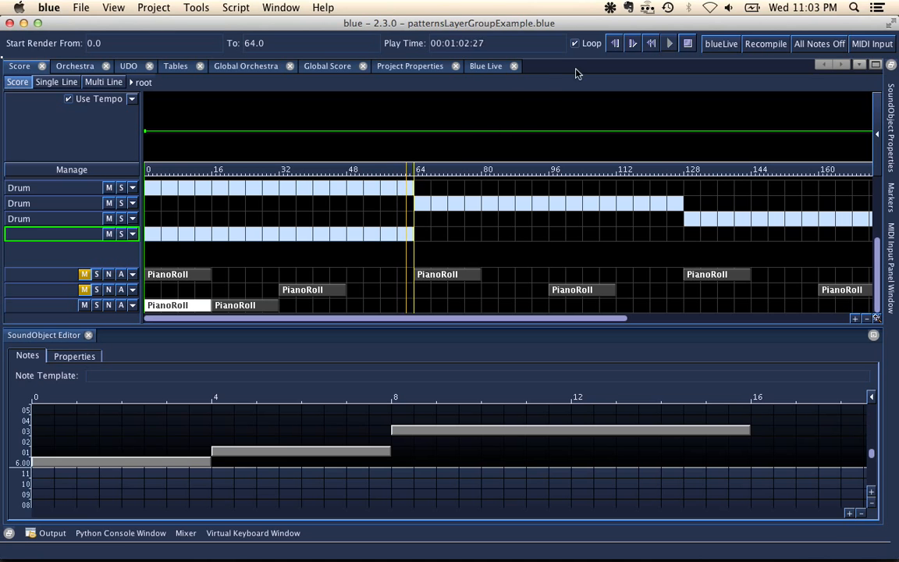
left_click(173, 234)
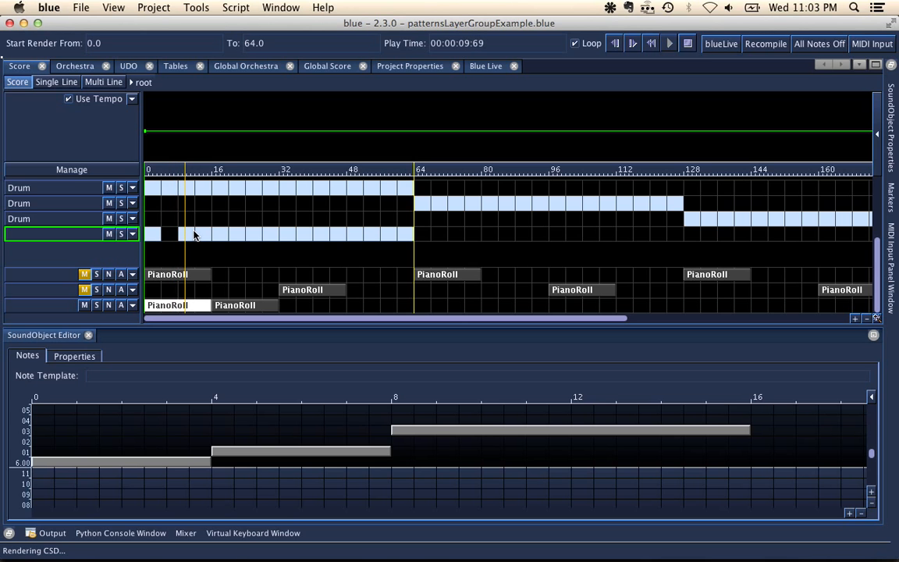
left_click(194, 234)
left_click(201, 234)
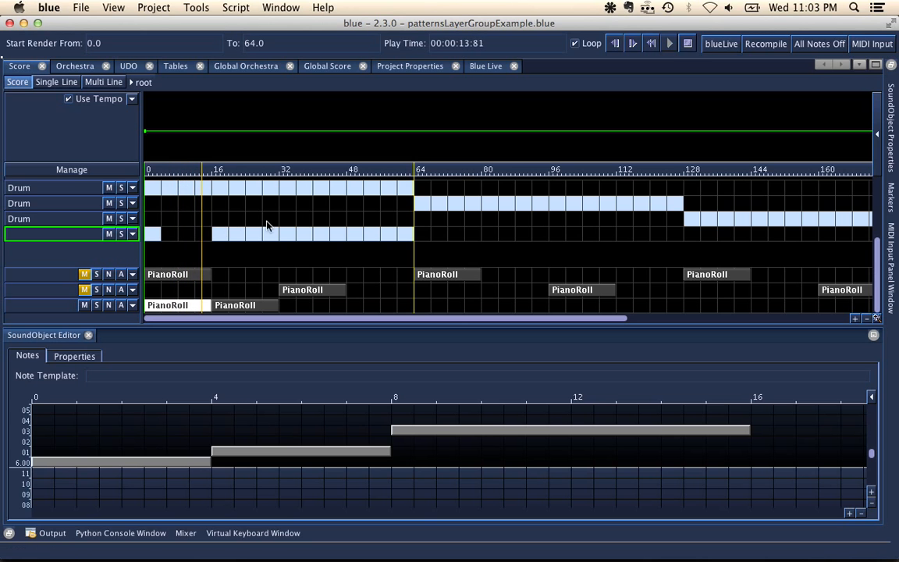
left_click(688, 44)
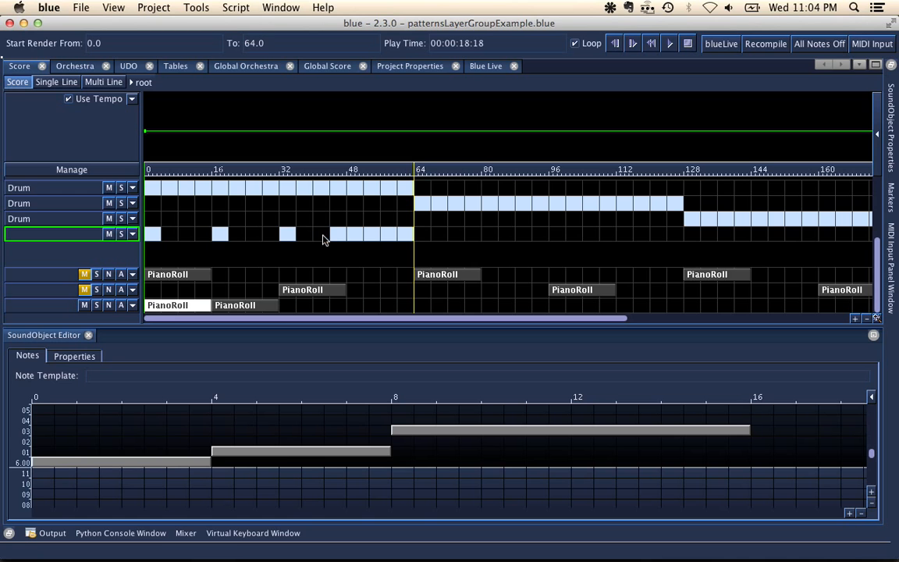
left_click_drag(375, 234, 401, 236)
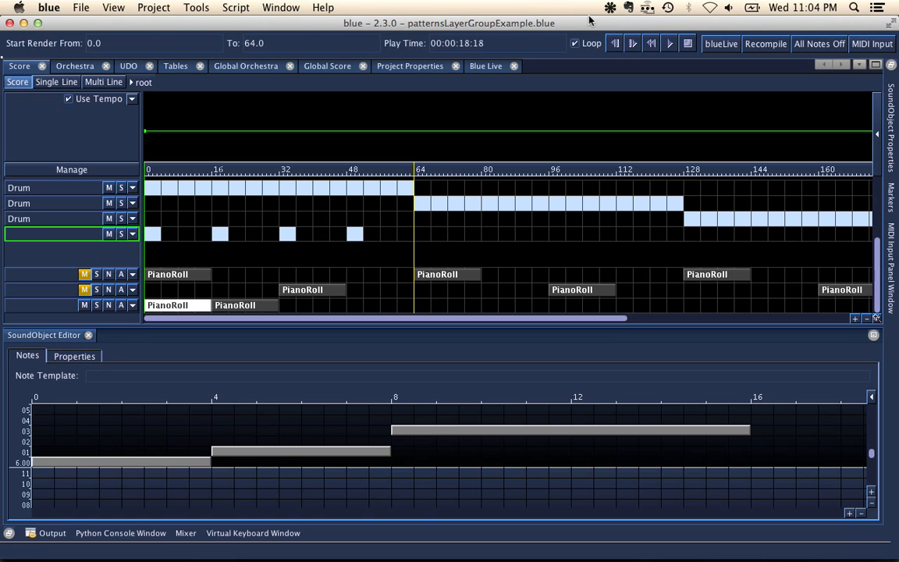
left_click(669, 44)
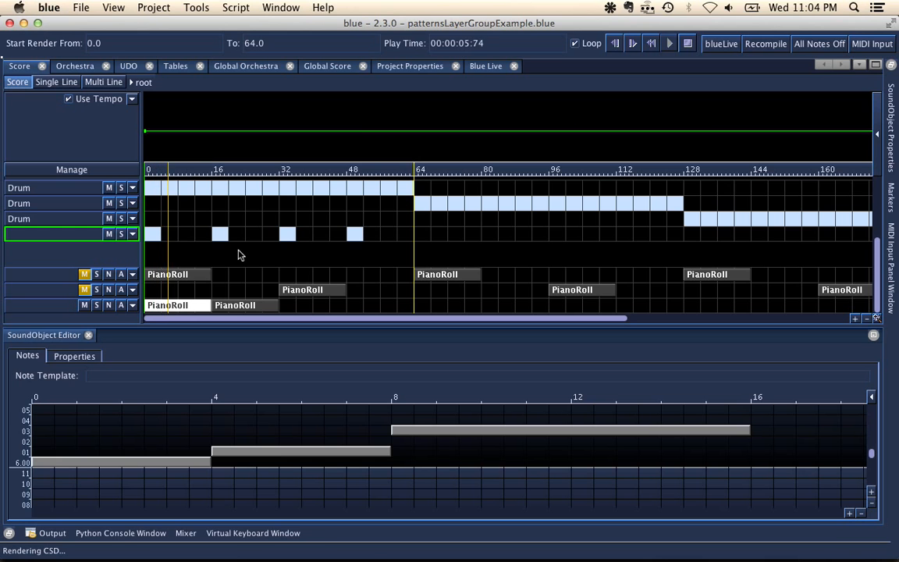
Step: Add an empty sound layer directly below the first muted PianoRoll layer and select it
left_click(66, 275)
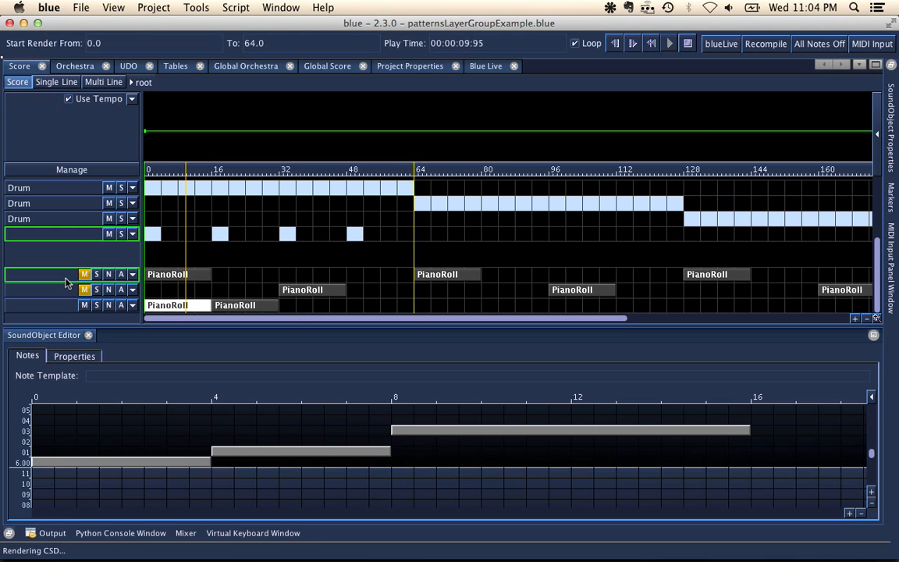
right_click(65, 279)
left_click(78, 288)
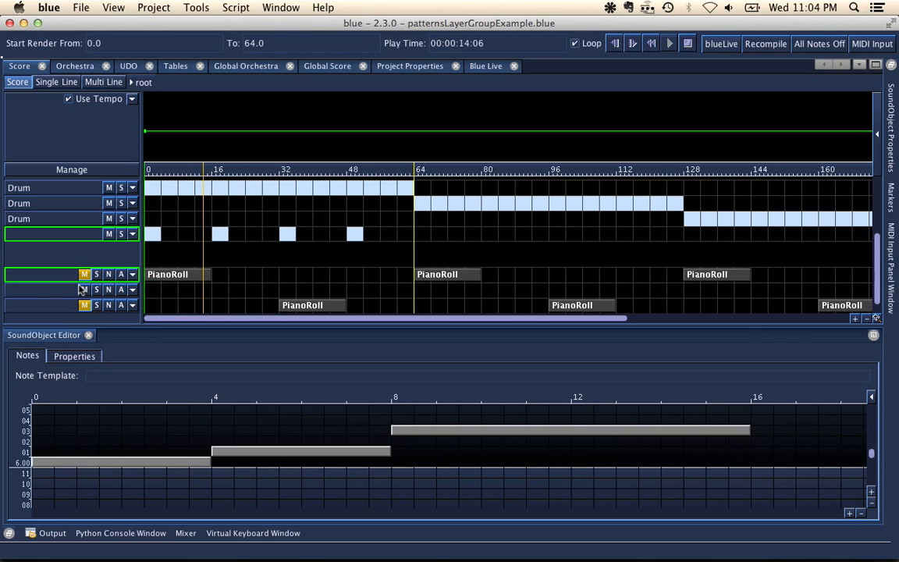
left_click(54, 294)
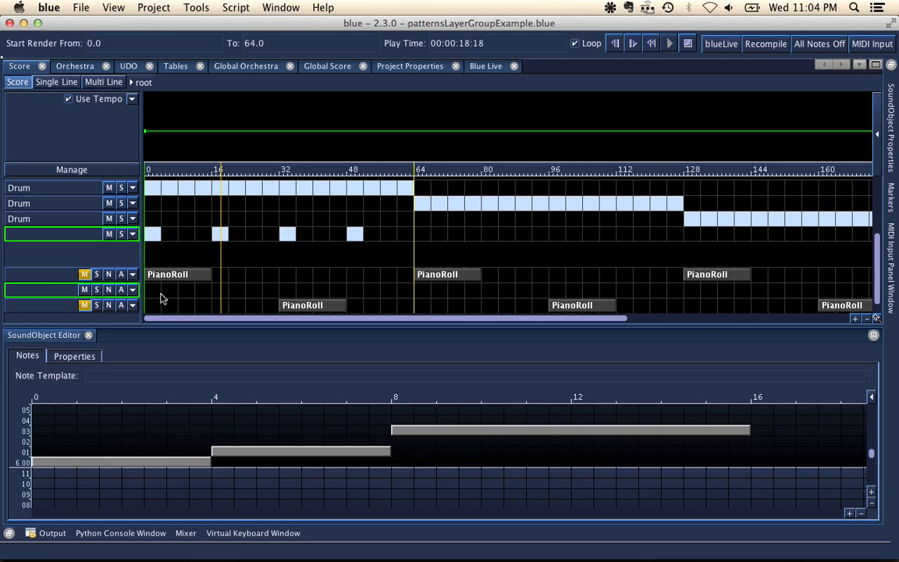
Step: Increase the height of the new empty sound layer and minimize the SoundObject Editor
left_click(132, 289)
mouse_move(178, 305)
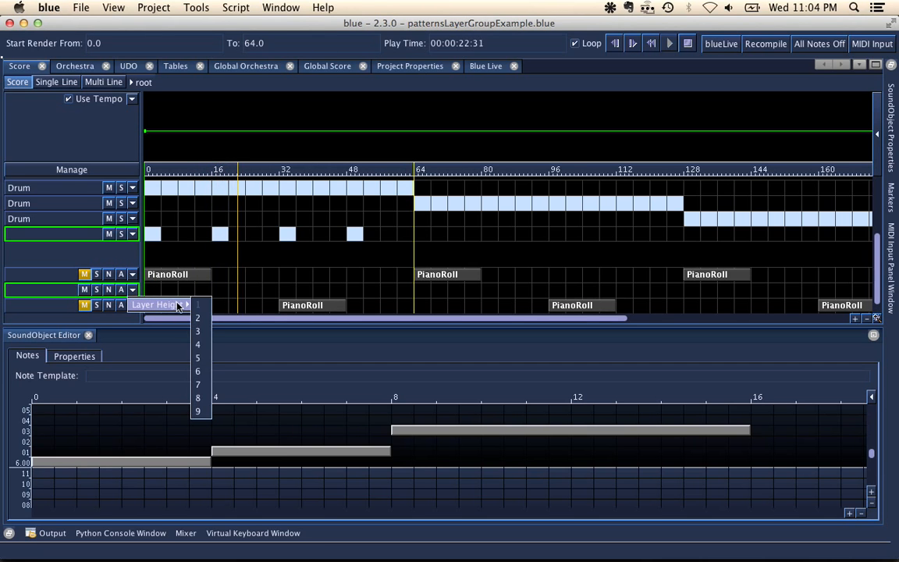
left_click(120, 291)
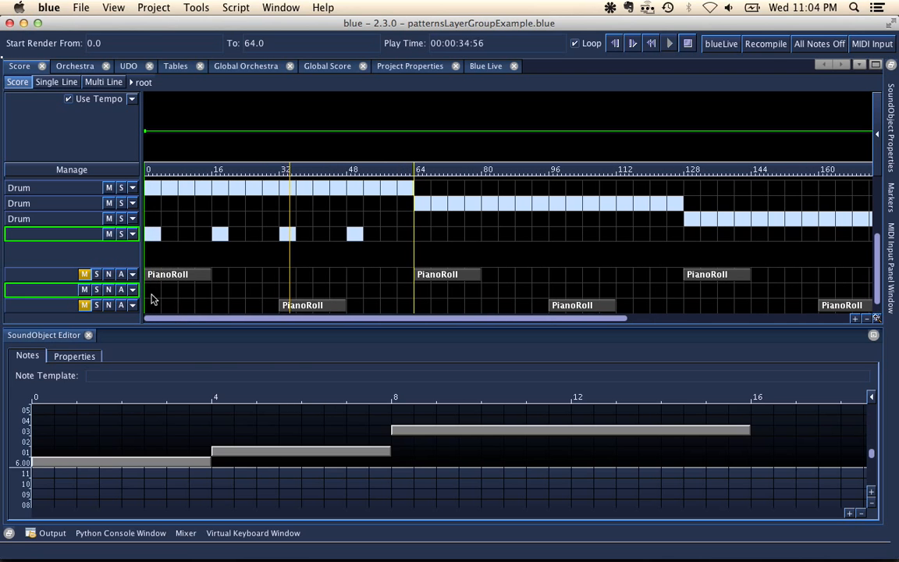
scroll(160, 295, "up", 5)
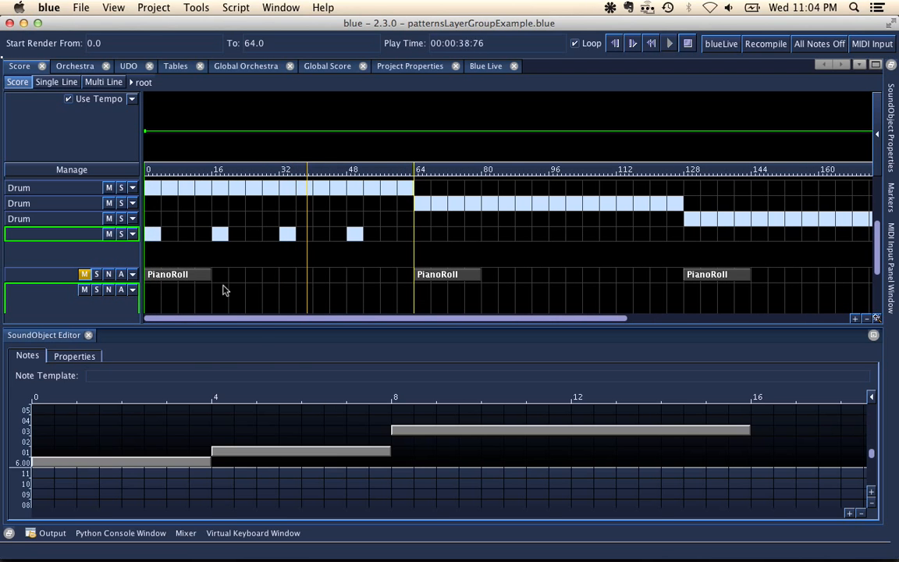
left_click(873, 335)
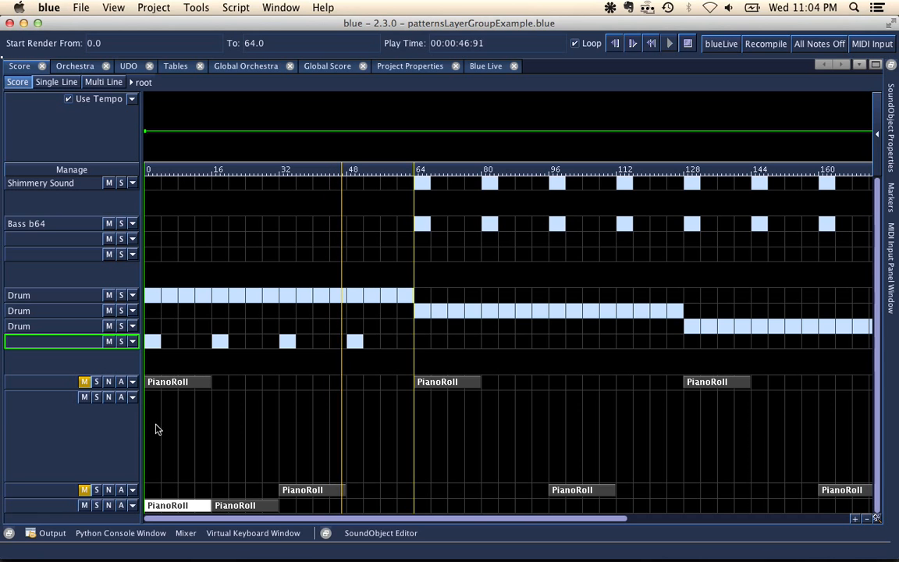
Step: Switch to the new blue project and back to patternsLayerGroupExample.blue, and view the instruments offered for automation on the tall empty layer
left_click(120, 400)
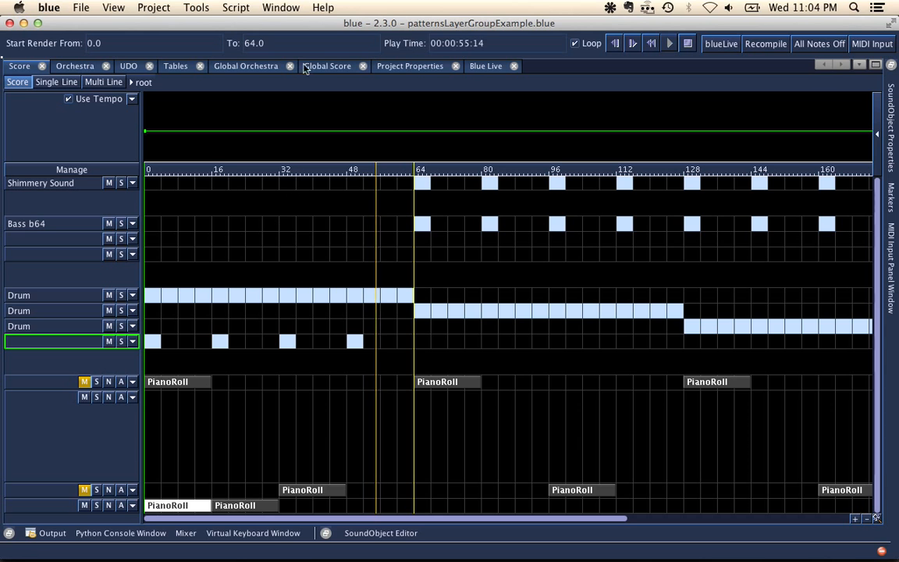
left_click(301, 5)
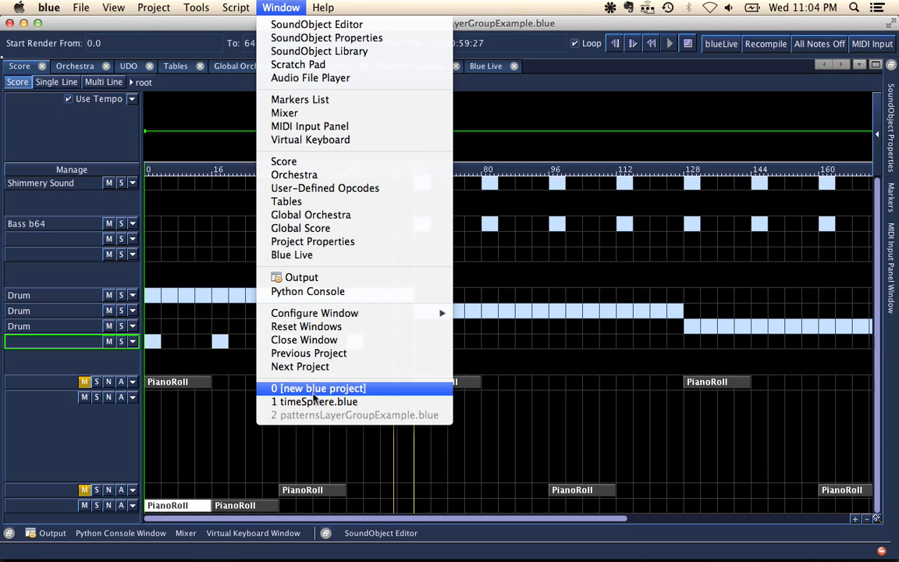
left_click(315, 388)
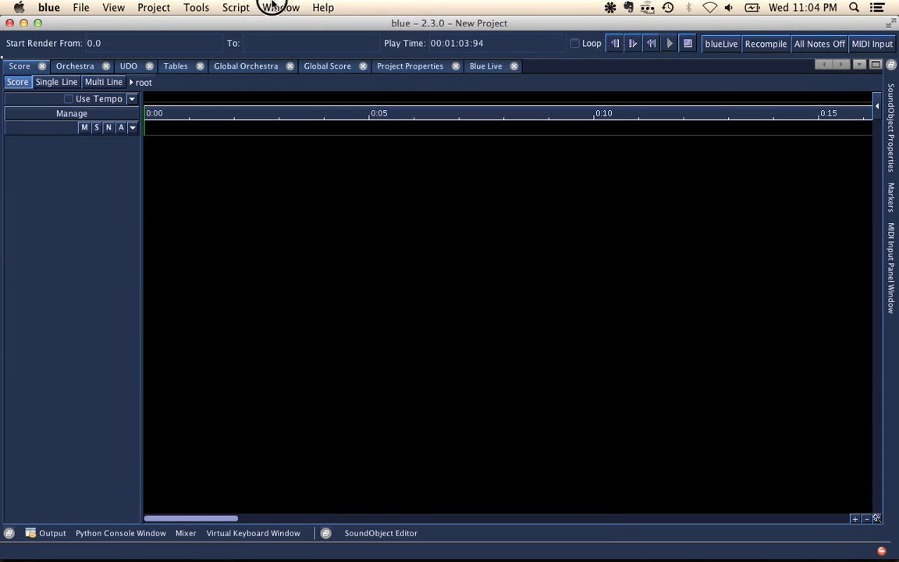
left_click(274, 7)
left_click(307, 416)
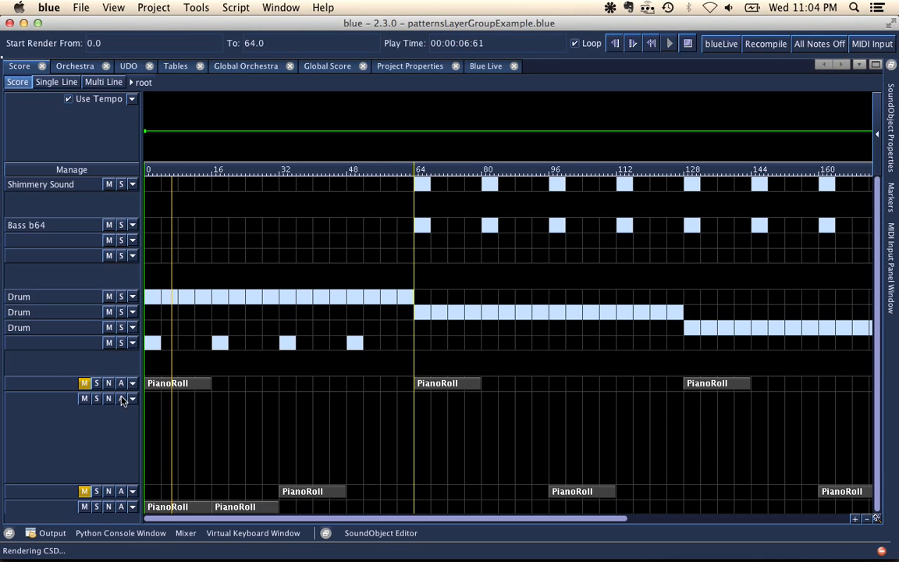
left_click(131, 399)
mouse_move(160, 414)
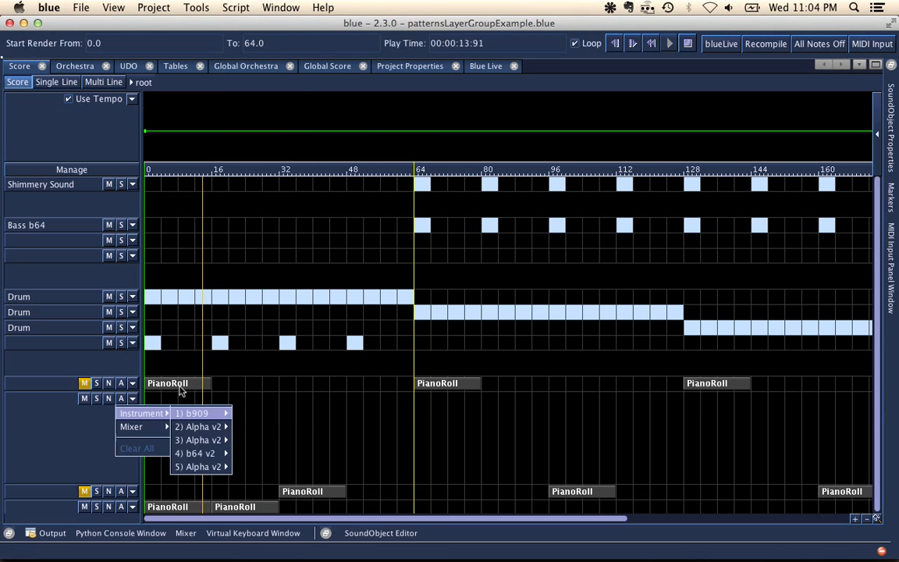
left_click(255, 374)
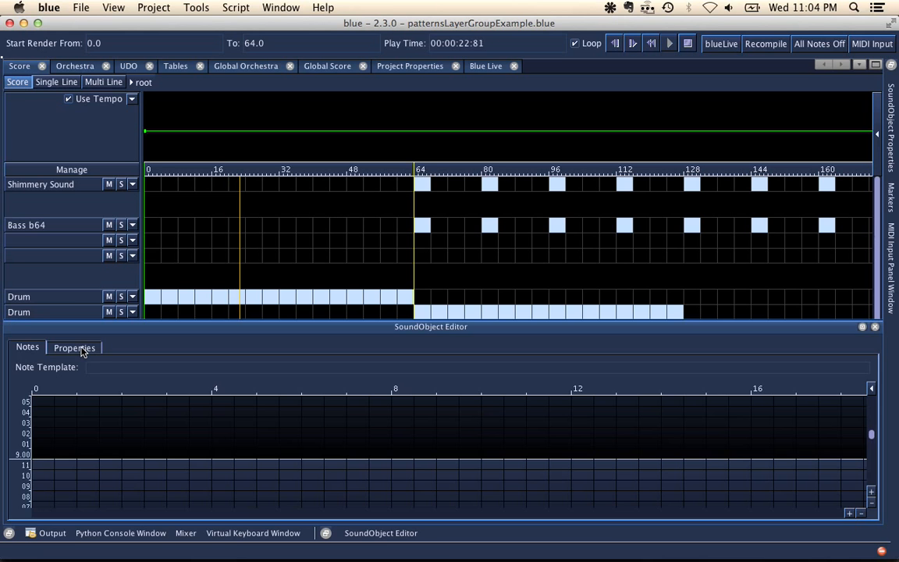
Step: Duplicate orchestra instrument 3, the Alpha v2 used by the unnamed pattern layer's PianoRoll, and view the copy's interface
left_click(86, 348)
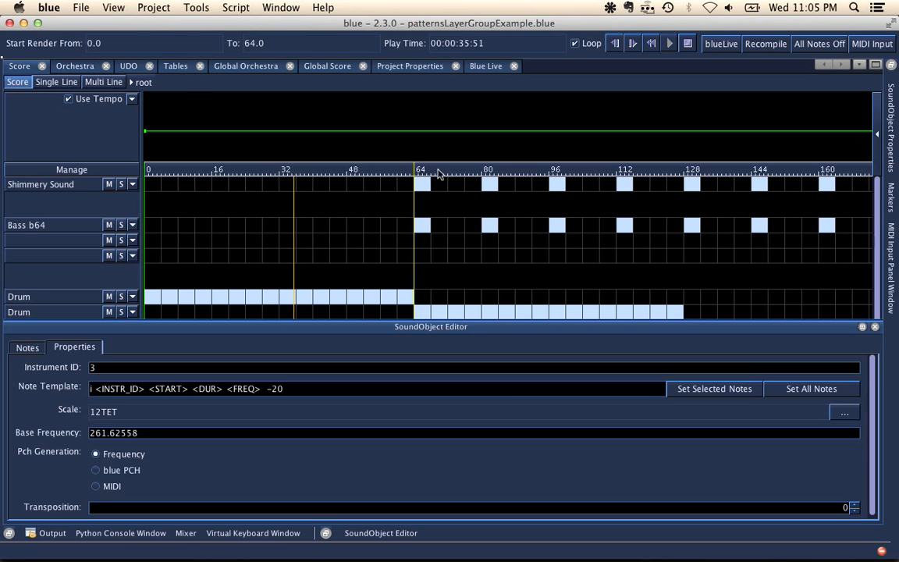
left_click(86, 67)
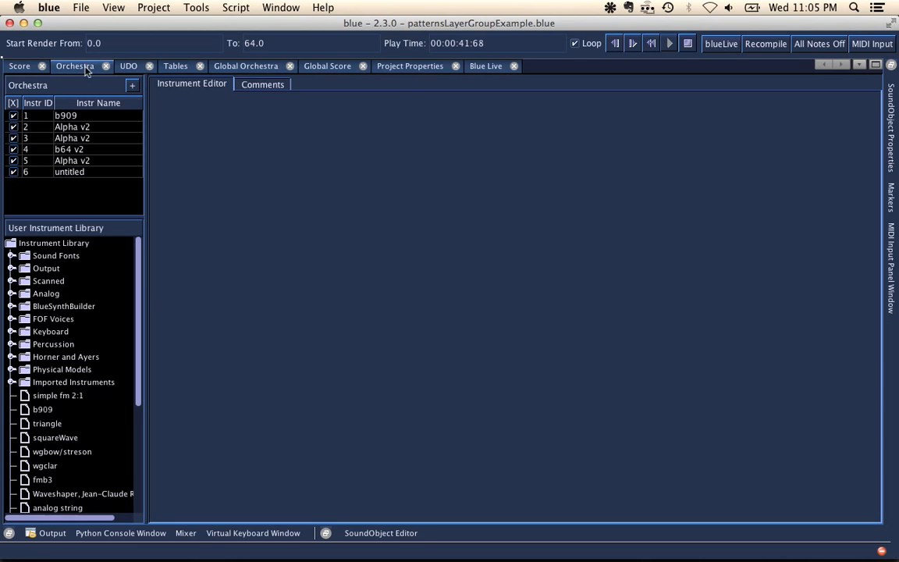
left_click(77, 141)
right_click(77, 143)
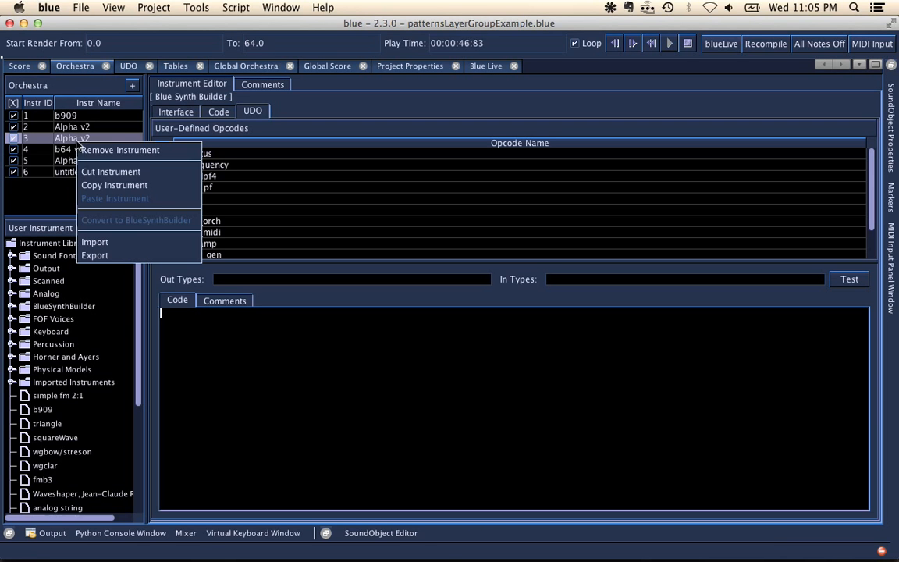
left_click(112, 185)
right_click(106, 206)
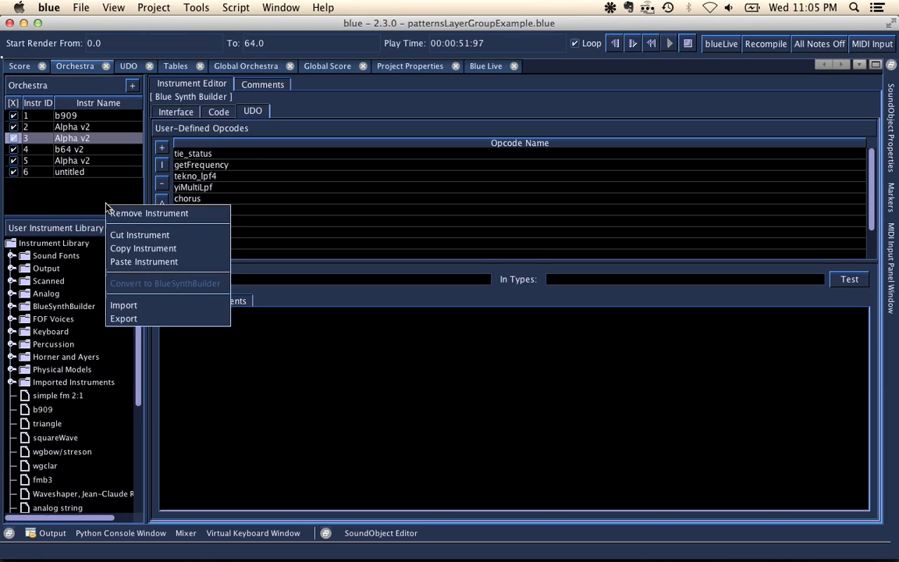
left_click(123, 261)
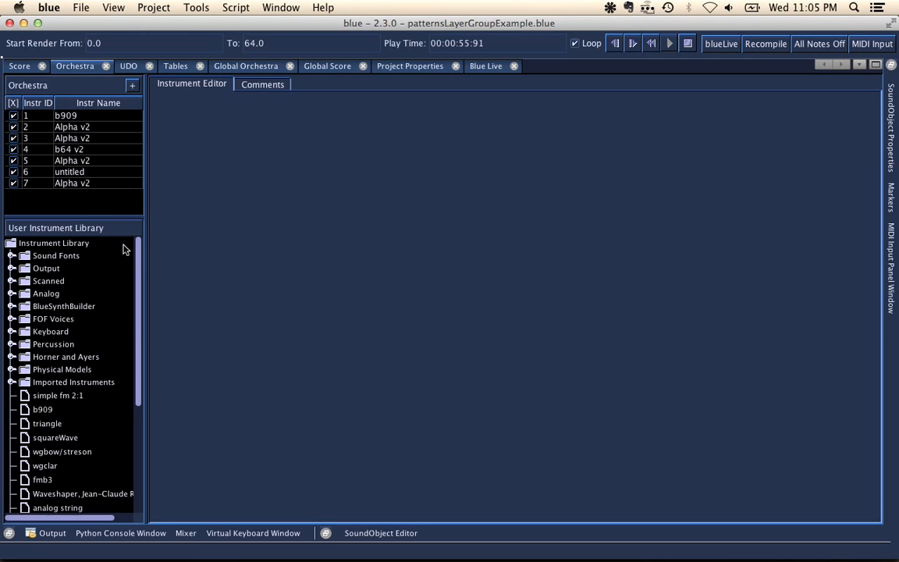
left_click(103, 185)
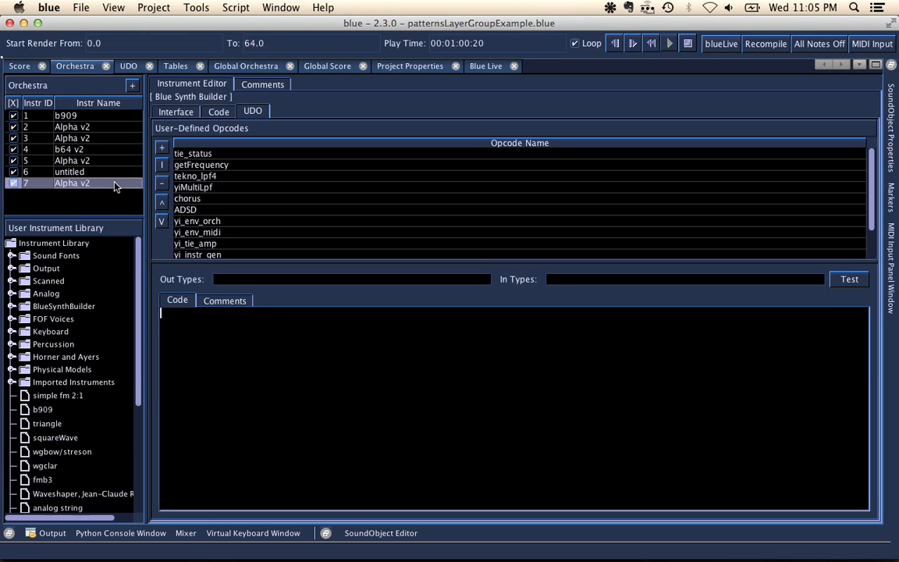
left_click(174, 113)
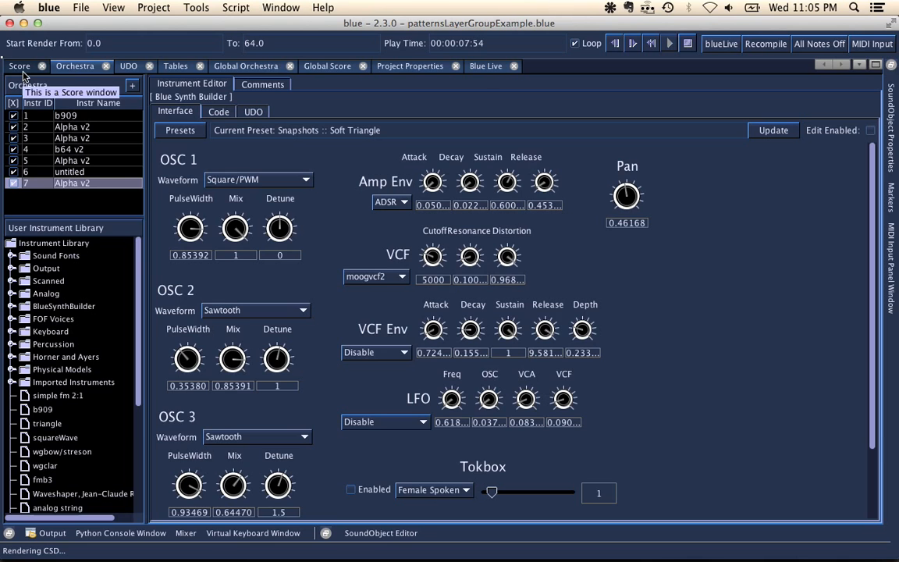
left_click(70, 150)
right_click(70, 154)
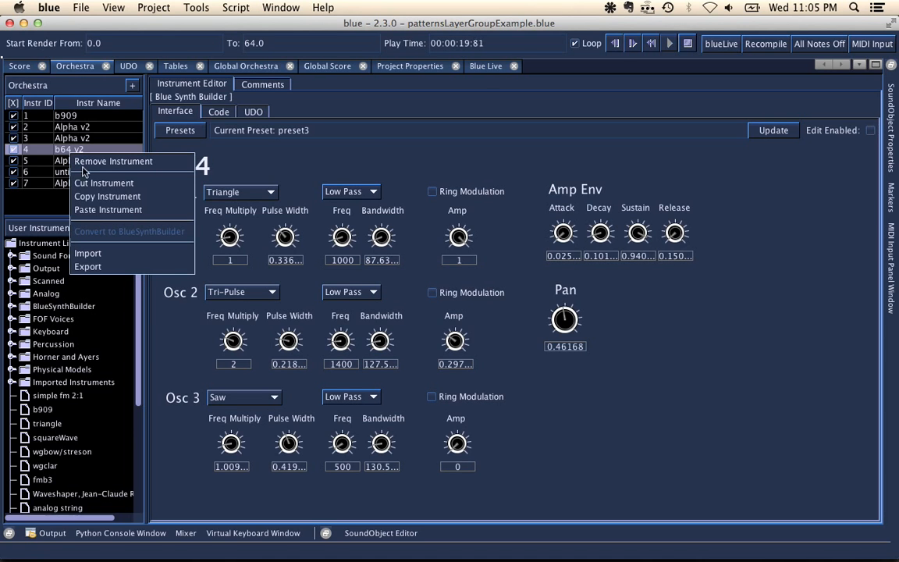
left_click(88, 195)
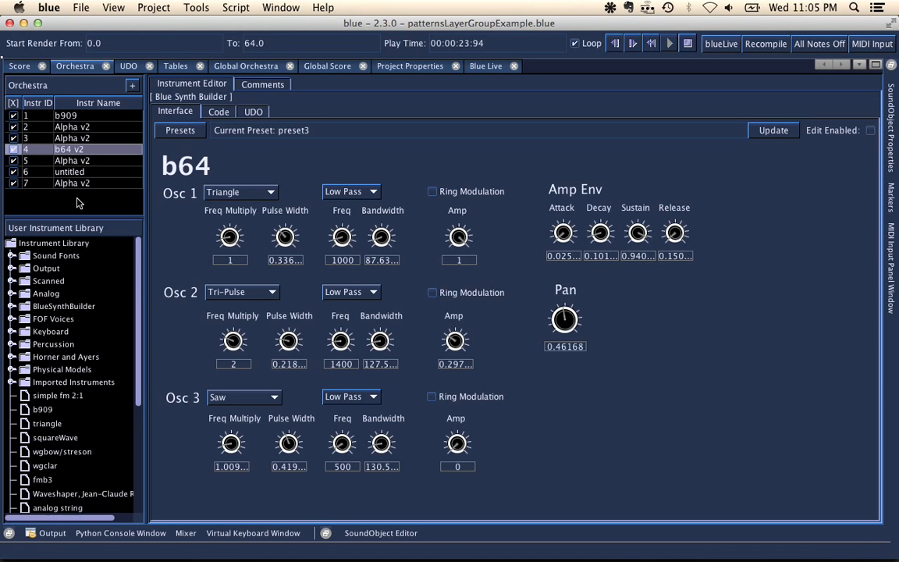
right_click(78, 203)
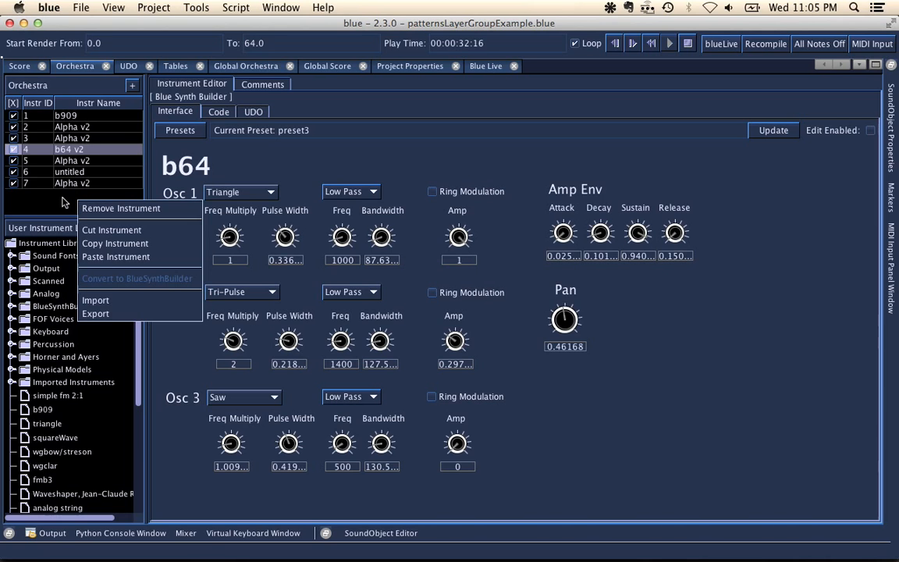
left_click(65, 202)
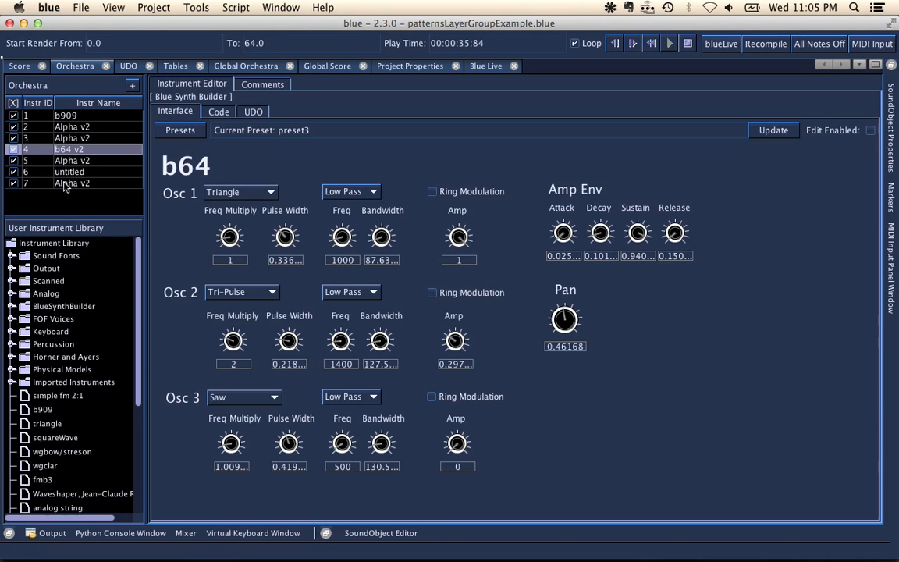
left_click(65, 184)
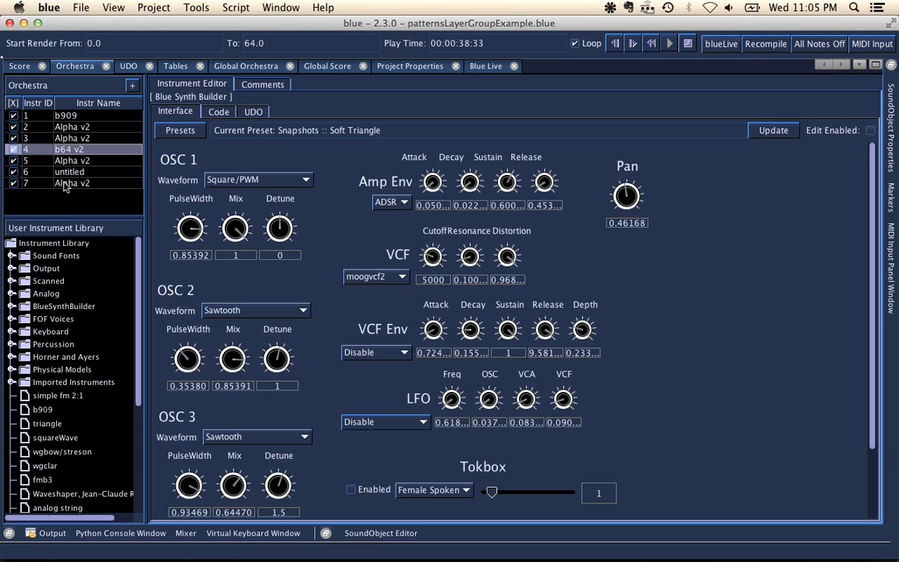
Step: Set the Instrument ID of the unnamed pattern layer's PianoRoll to 7
left_click(20, 69)
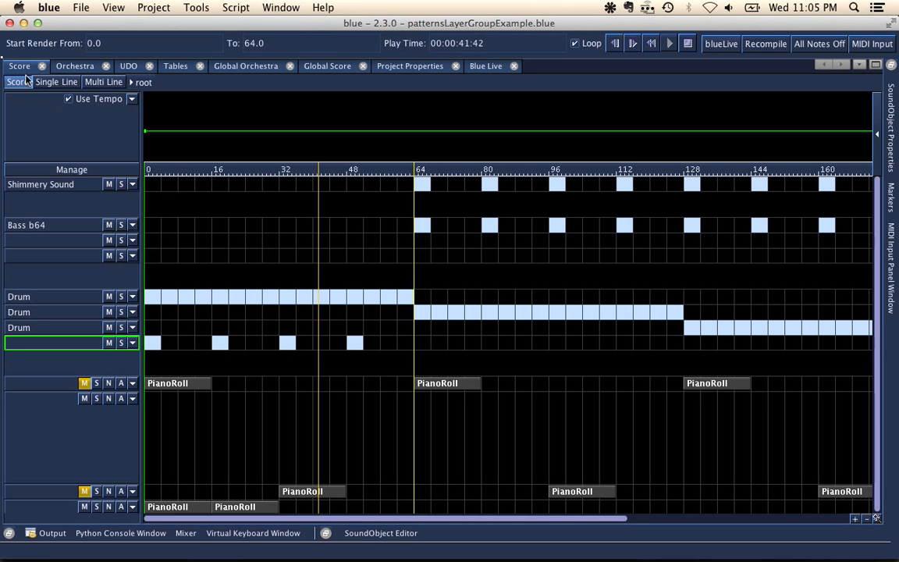
double_click(86, 346)
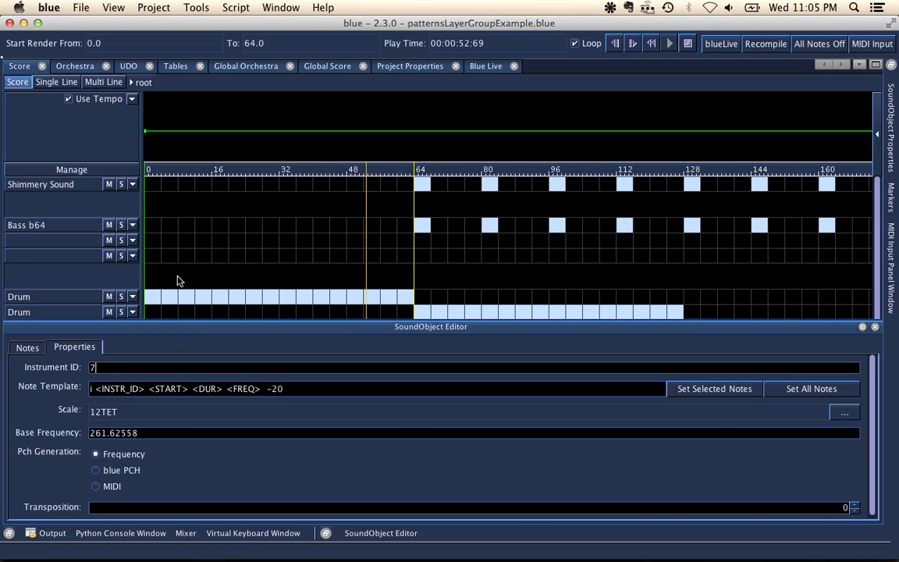
left_click(176, 281)
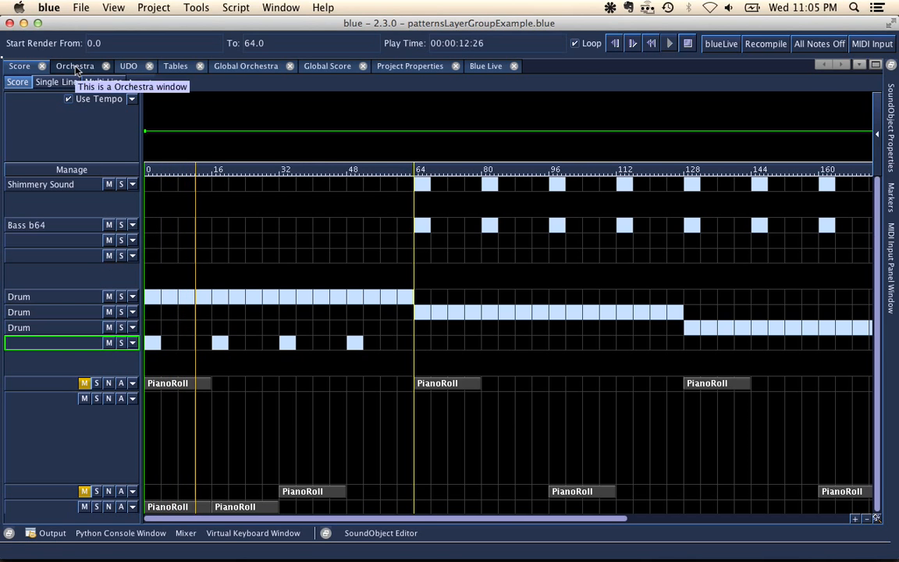
Step: Lower the level of mixer channel 7 to -23.0 dB and hide the mixer
left_click(186, 533)
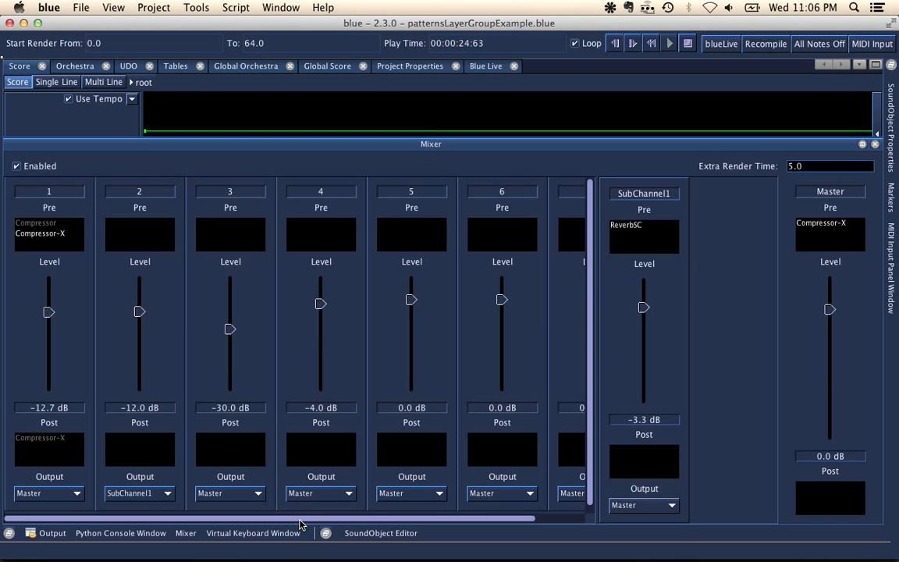
left_click_drag(300, 521, 382, 521)
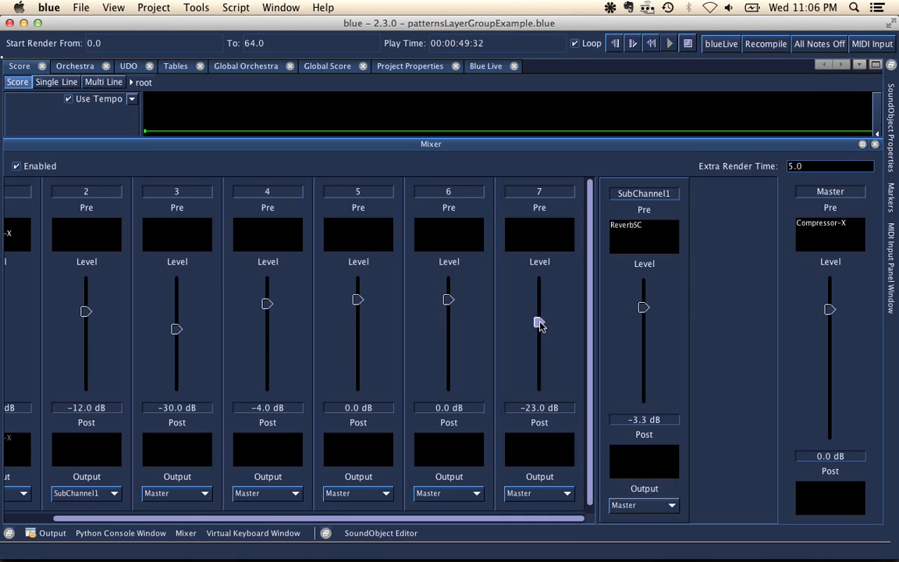
left_click(119, 125)
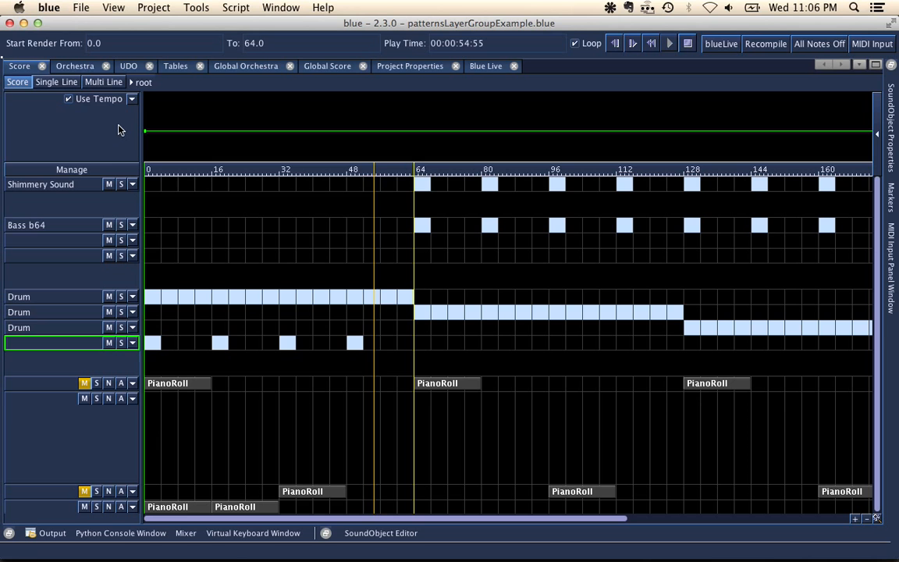
Step: Add an automation line for the cutoff parameter of instrument 7, Alpha v2, to the tall empty sound layer
left_click(133, 399)
mouse_move(152, 413)
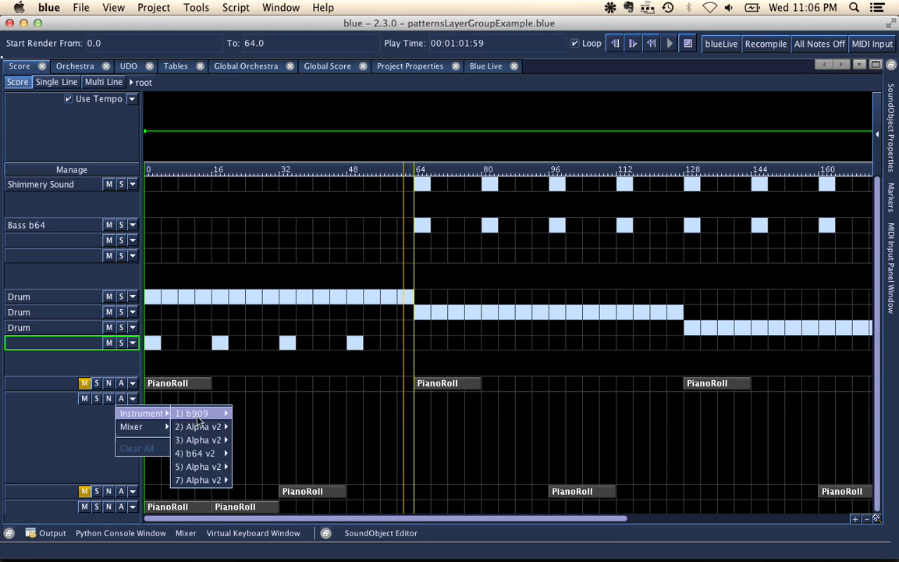
mouse_move(197, 479)
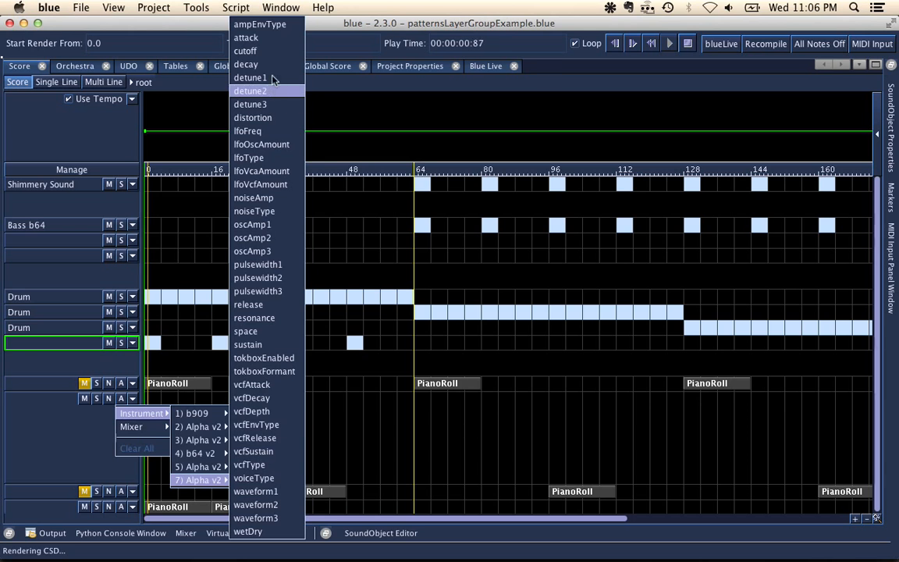
left_click(258, 51)
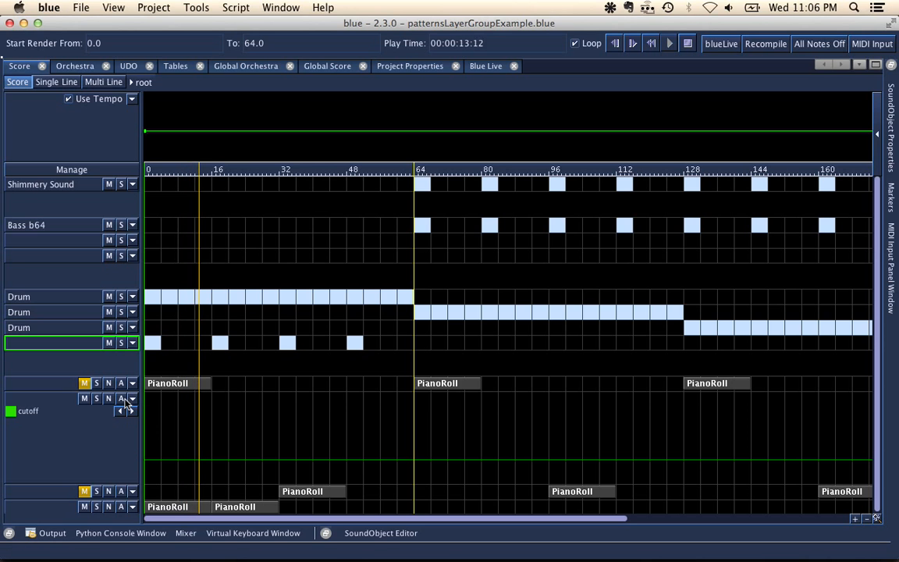
Step: In Single Line mode, add a high cutoff point at about beat 20 and a low one at about beat 44
left_click(71, 80)
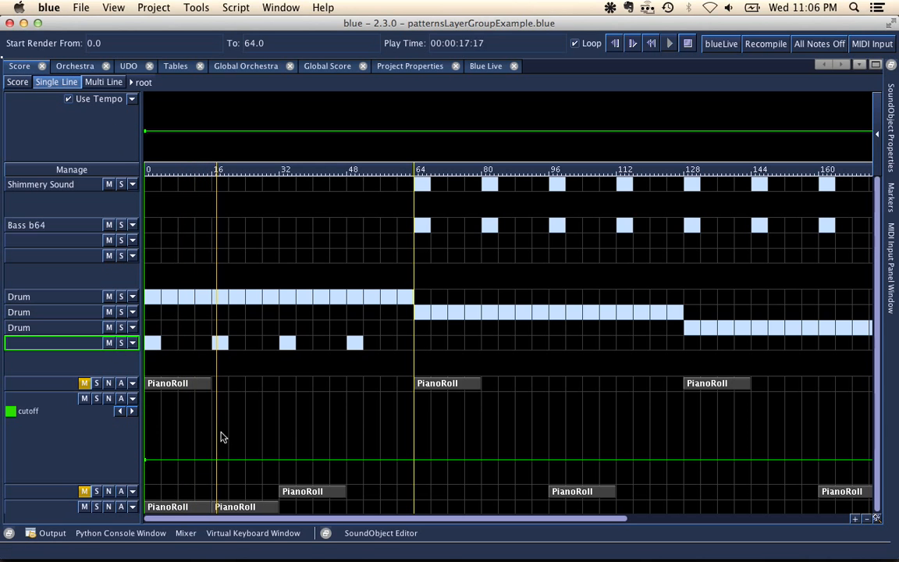
left_click_drag(221, 436, 228, 410)
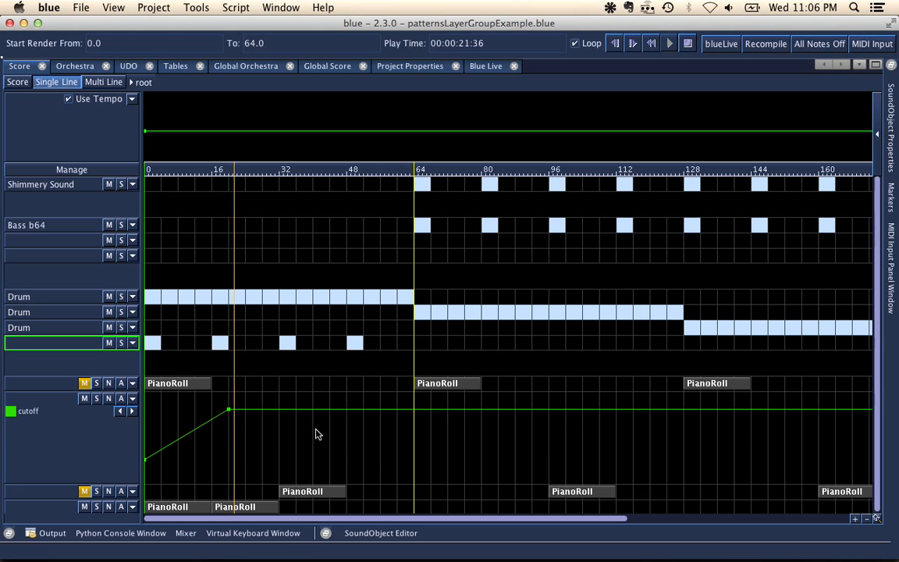
left_click_drag(315, 434, 329, 460)
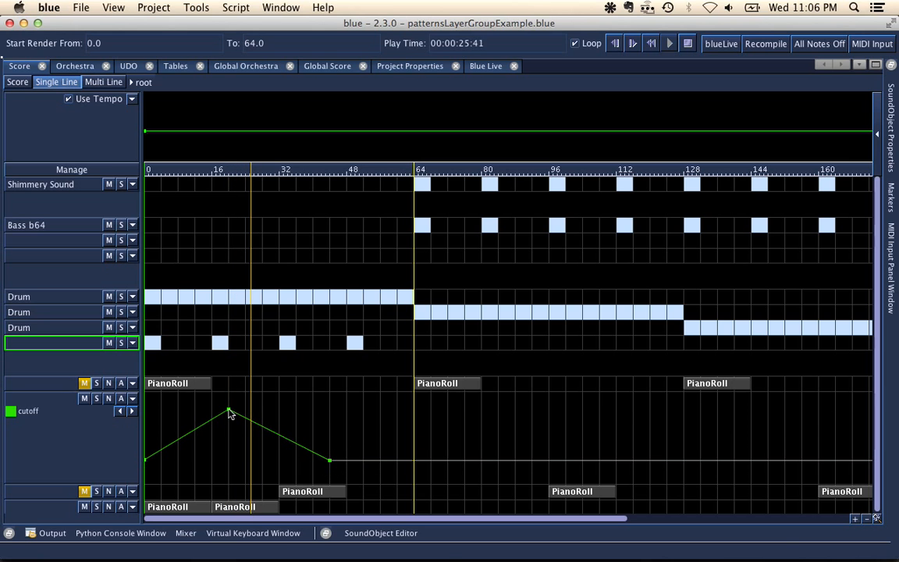
Step: Lower the cutoff points at beat 20, about beat 44 and the start of the automation line
mouse_move(230, 408)
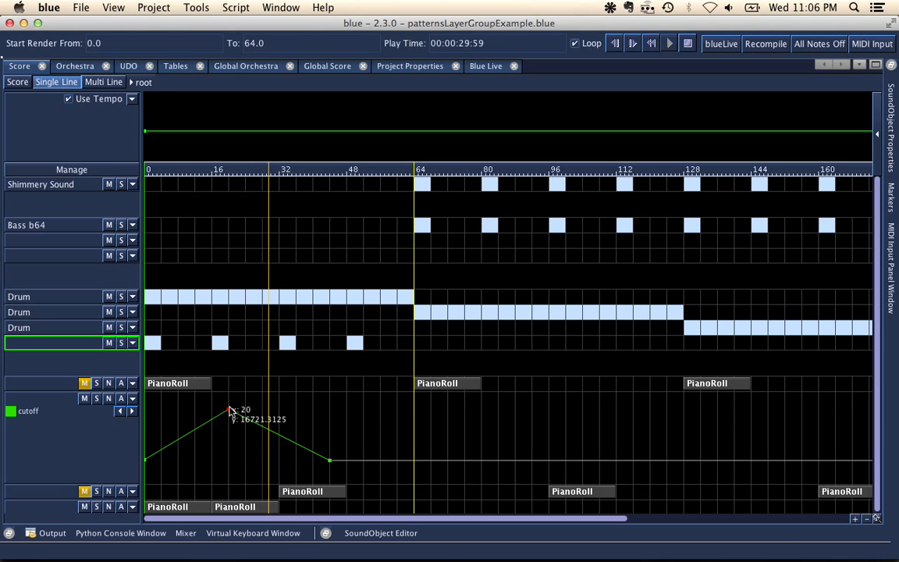
left_click_drag(230, 410, 228, 430)
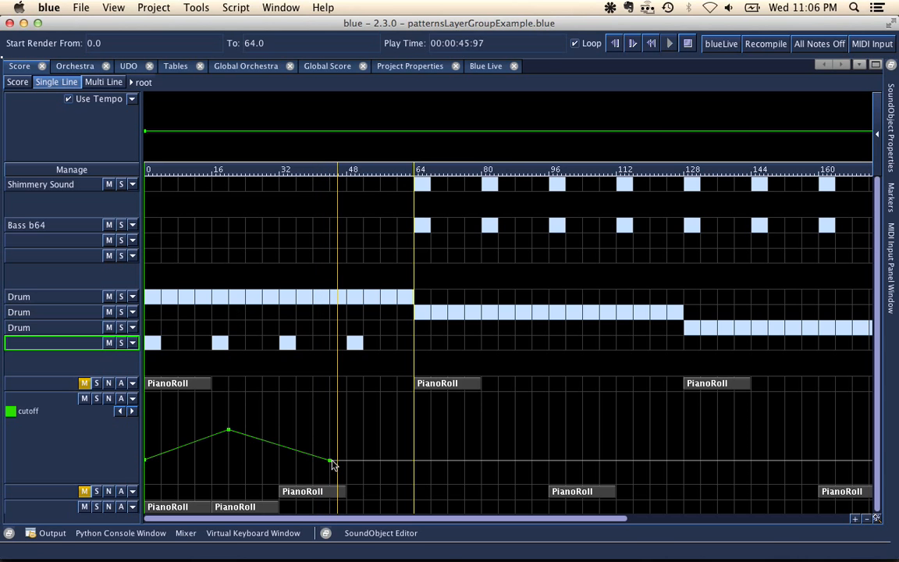
left_click_drag(332, 464, 329, 472)
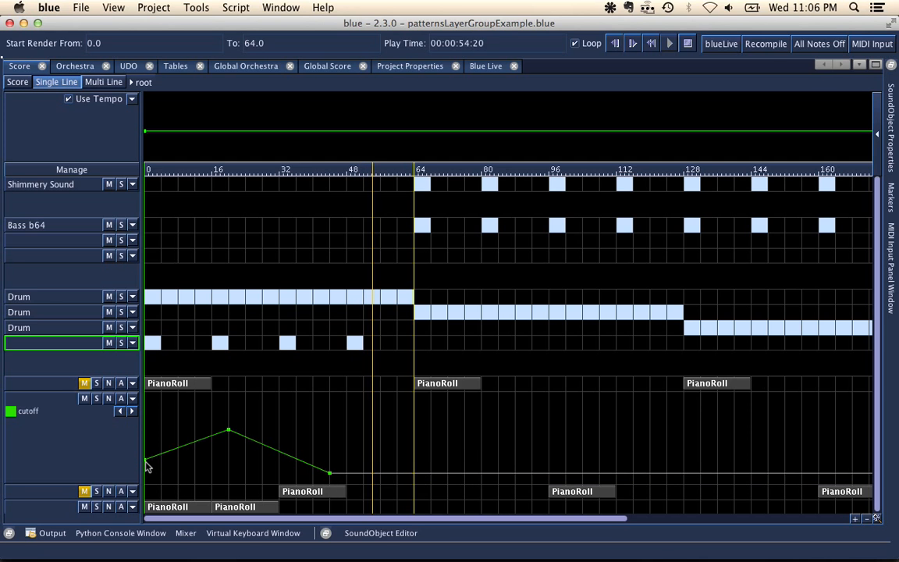
mouse_move(146, 459)
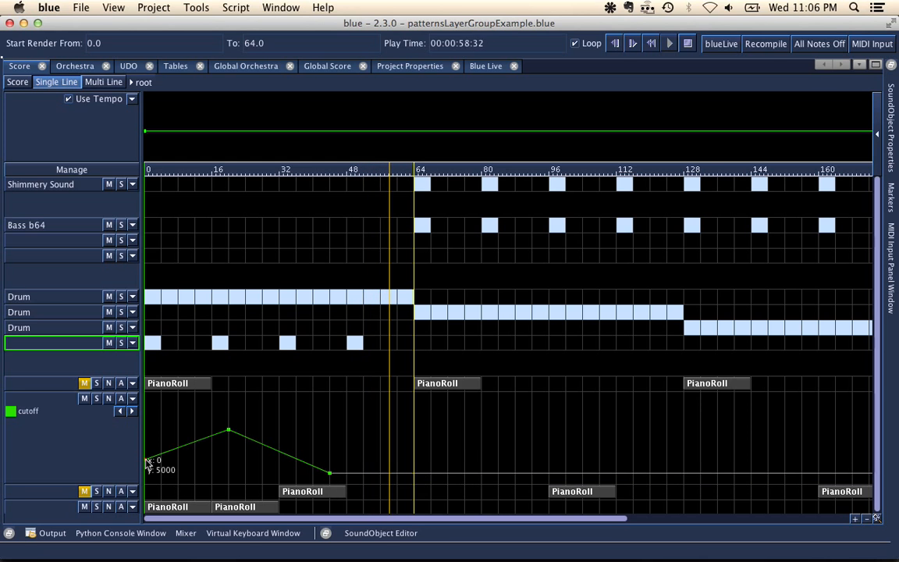
left_click_drag(146, 459, 150, 479)
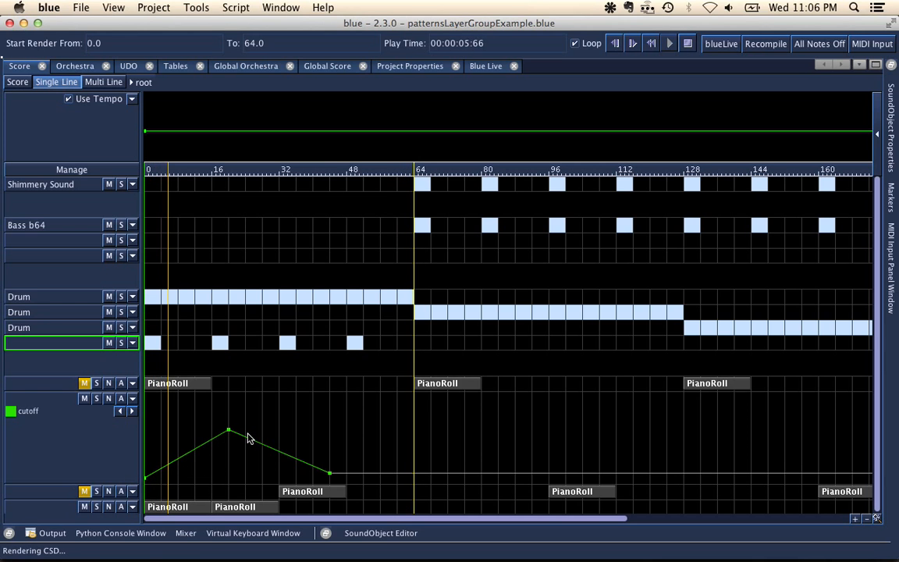
Step: Add cutoff points at about beats 12, 24, 28 and 36 to shape a dip and a second peak, and stop playback
left_click(195, 471)
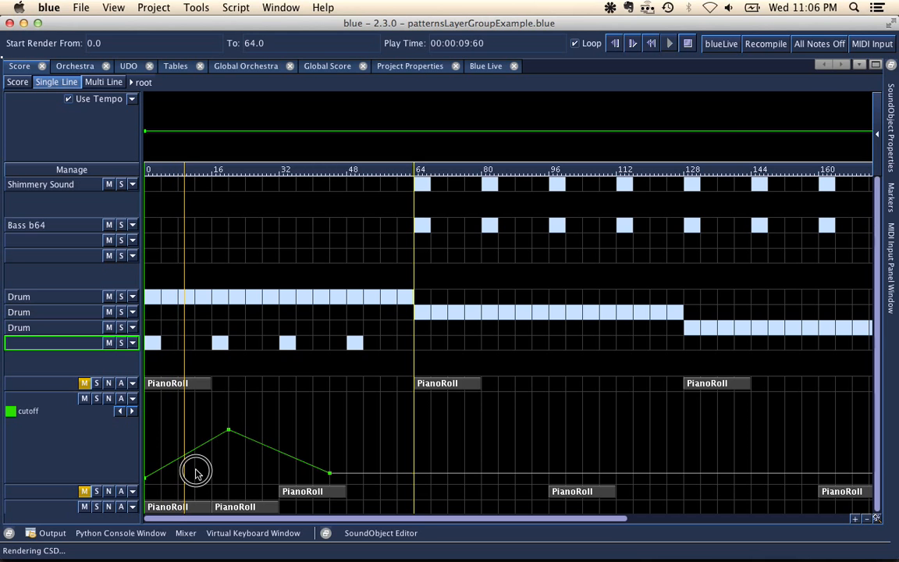
left_click_drag(264, 455, 300, 431)
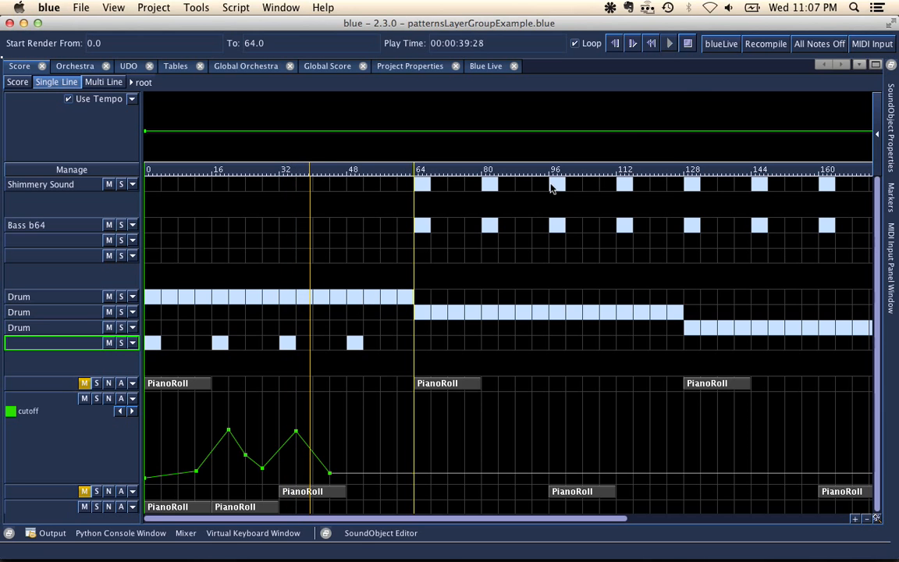
left_click(688, 44)
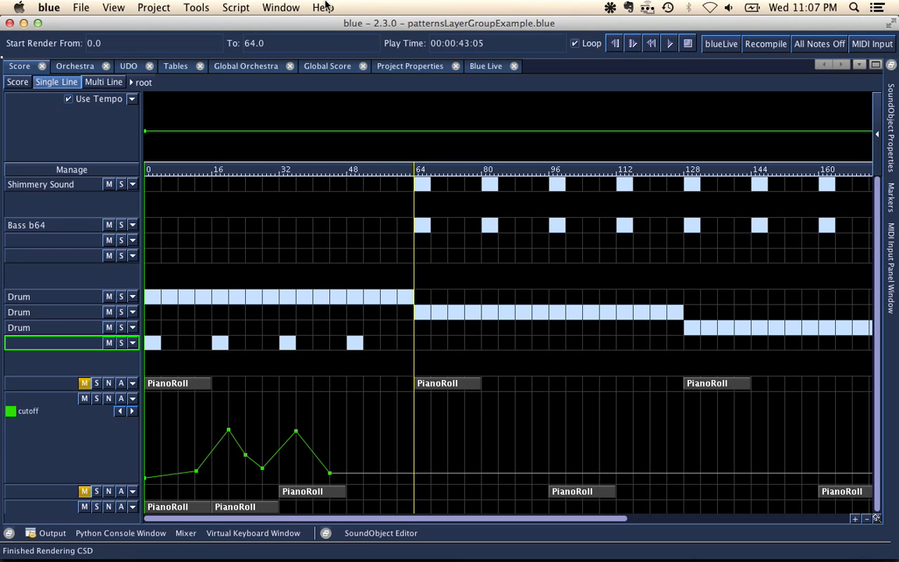
Step: Switch to the timeSphere.blue project and look through its score layers and Python sound objects
left_click(260, 10)
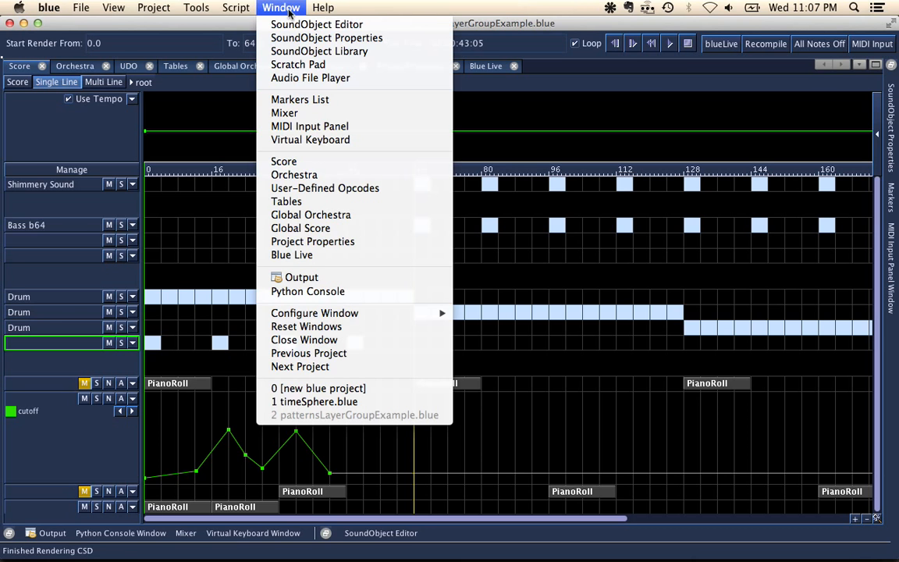
left_click(312, 401)
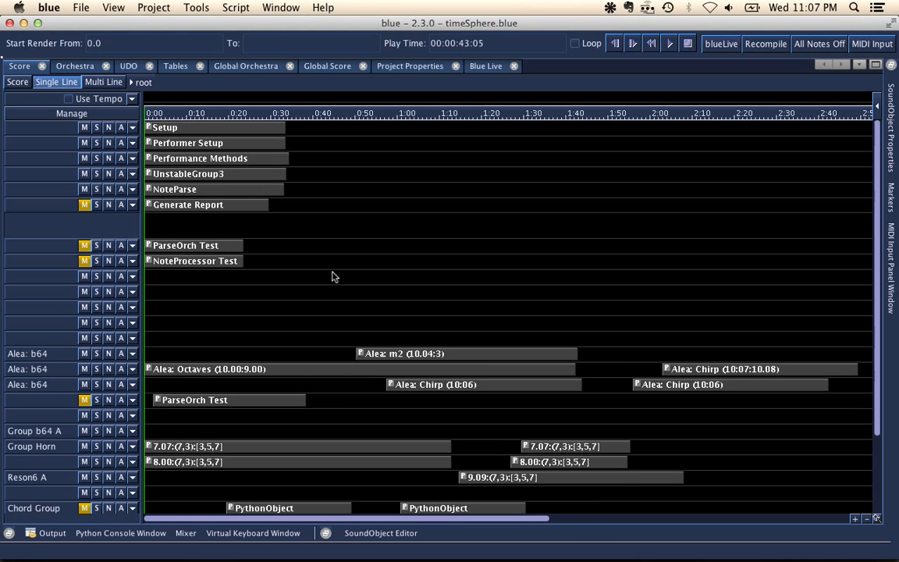
scroll(331, 276, "down", 5)
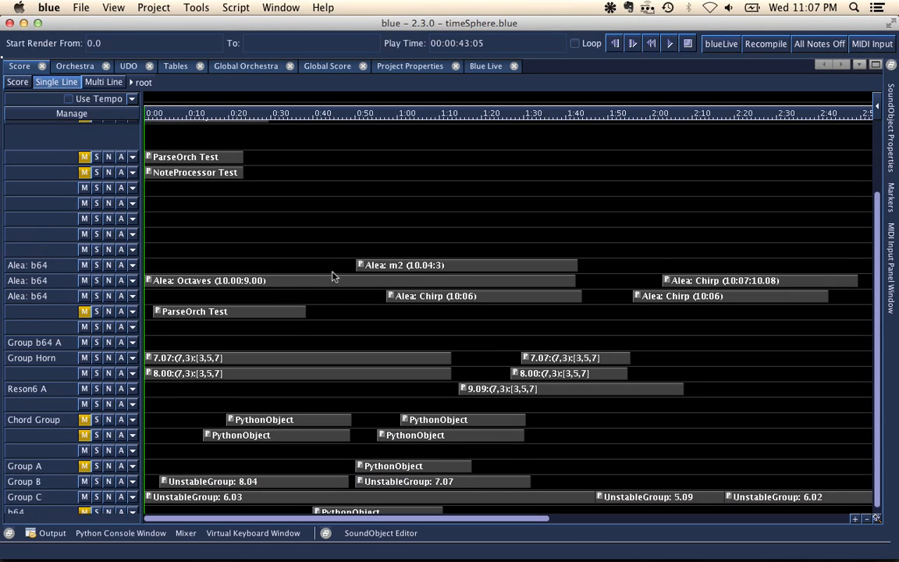
scroll(331, 276, "up", 5)
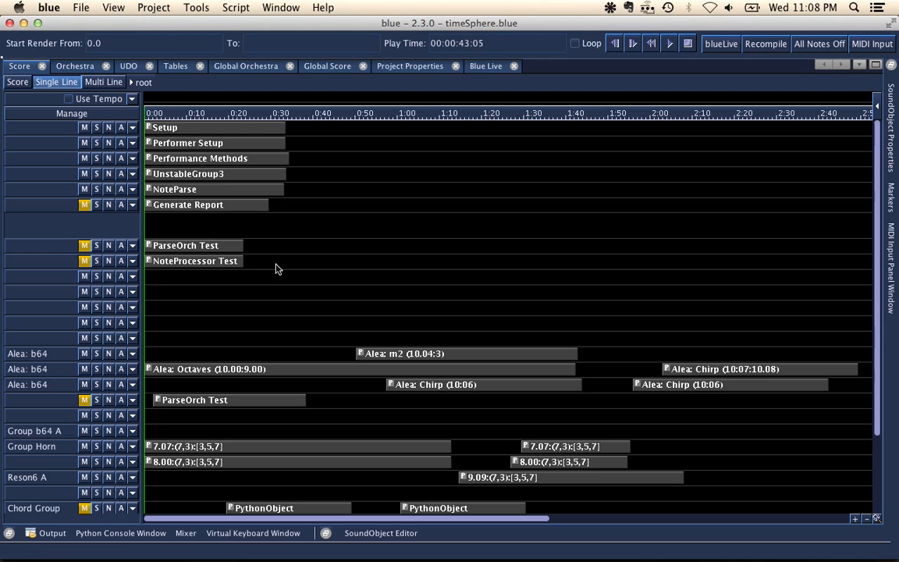
Step: Return to Score mode and narrow the layer header column beside the timeline
key("super+Tab")
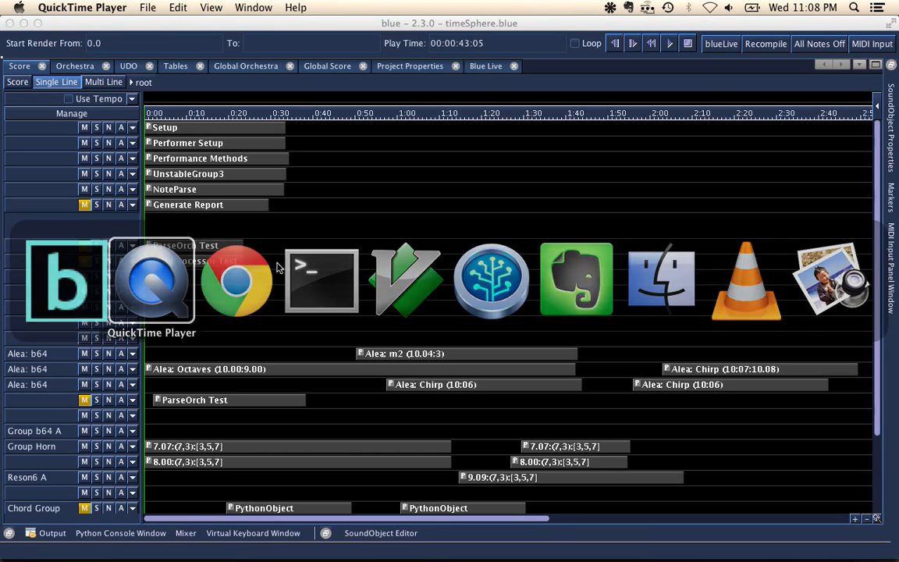
key("super+Tab")
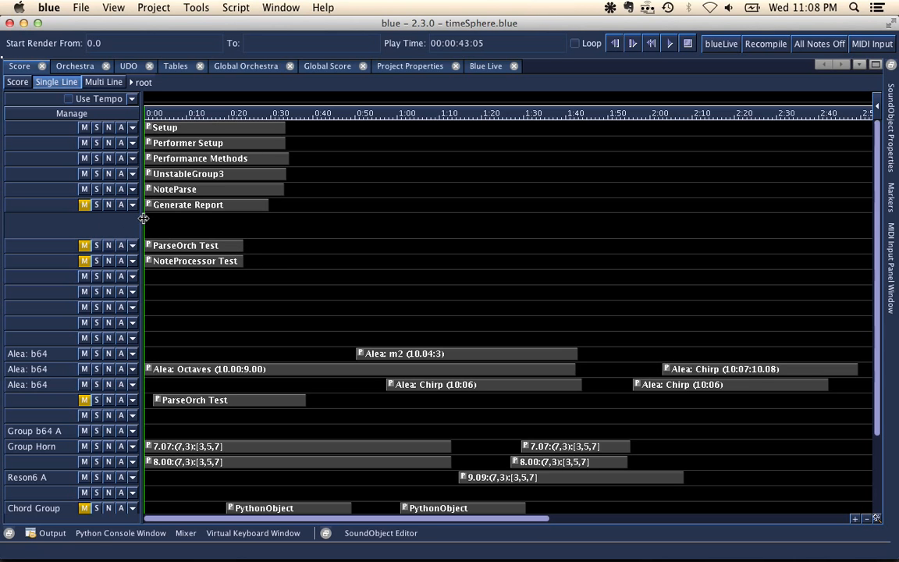
left_click_drag(143, 221, 156, 224)
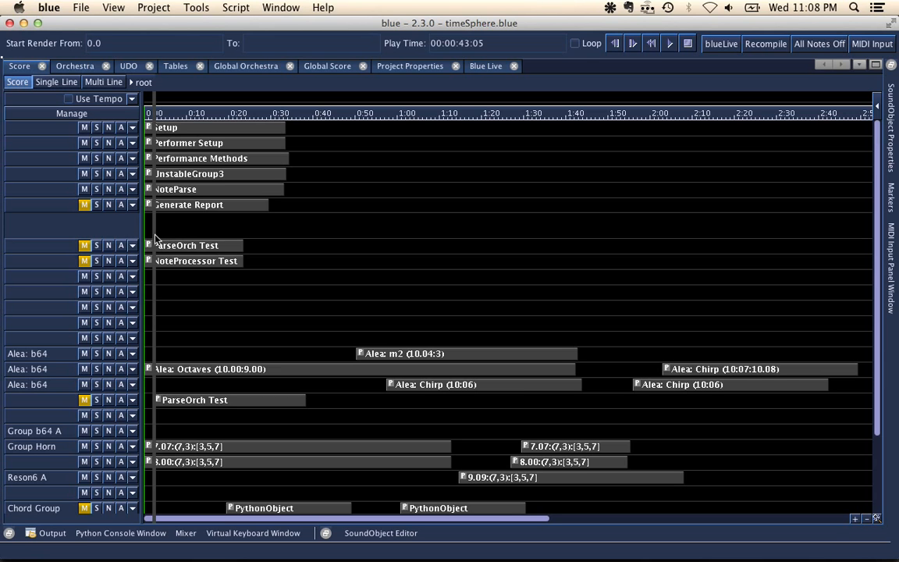
left_click_drag(141, 233, 126, 235)
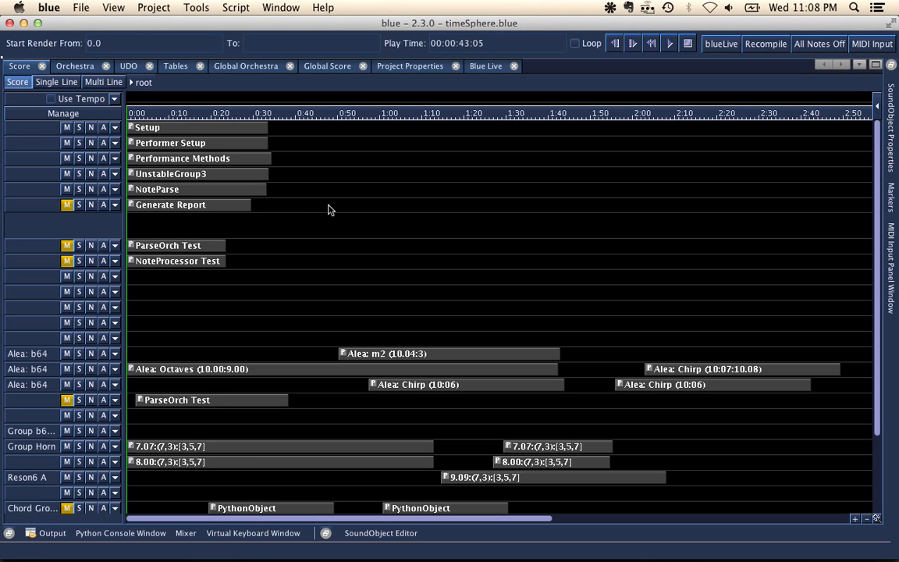
Step: View the new blue project's empty score and switch back to timeSphere.blue
left_click(277, 7)
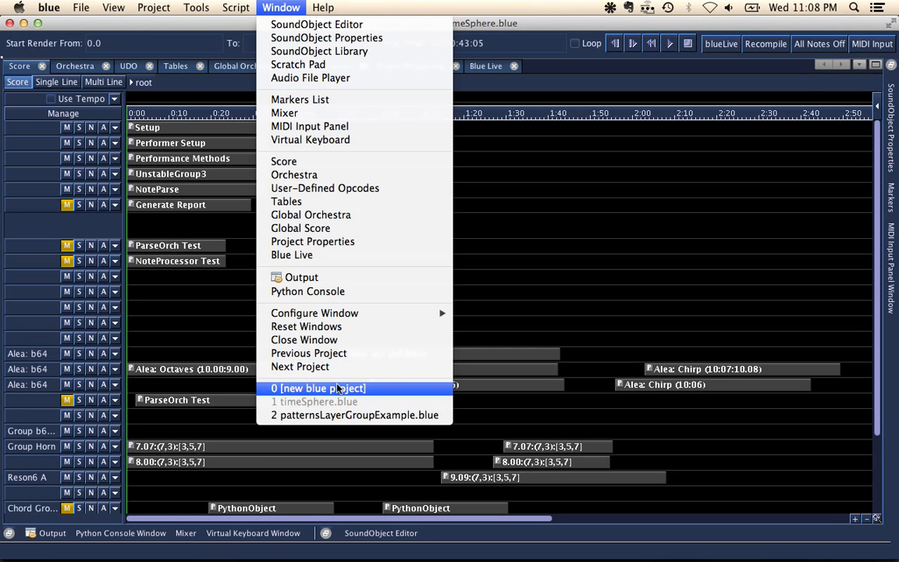
left_click(316, 388)
left_click(278, 7)
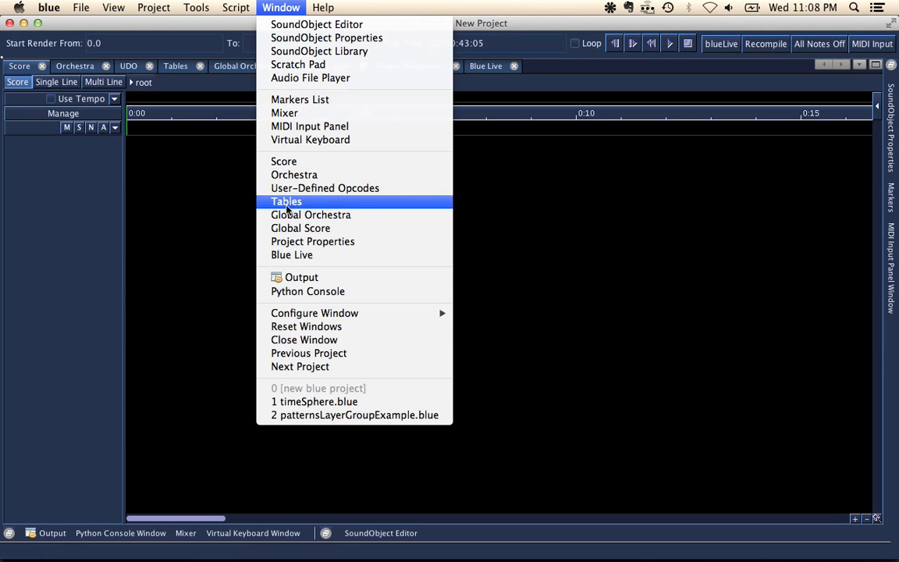
left_click(316, 401)
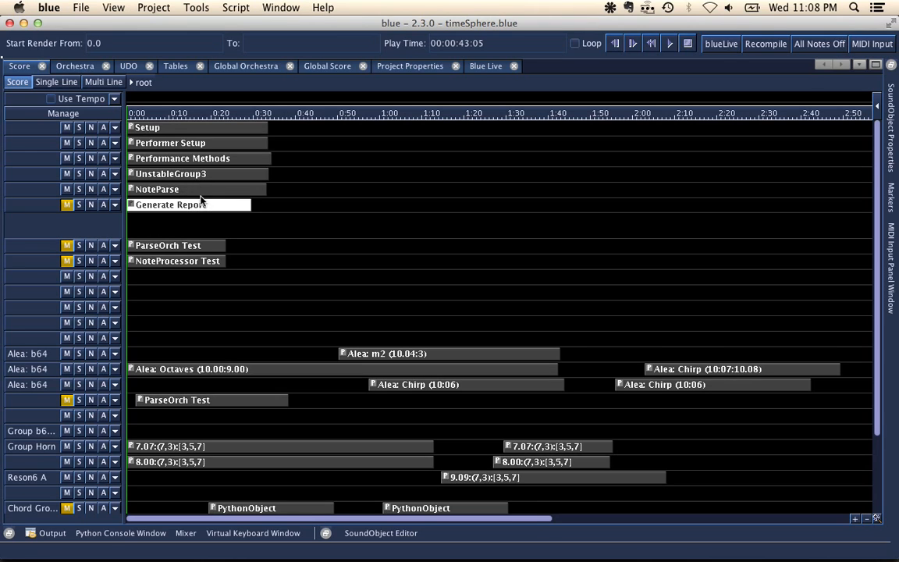
Step: View the Generate Report object's Python code in the SoundObject Editor, and look over the Alea: Octaves object and the remaining layers
double_click(206, 204)
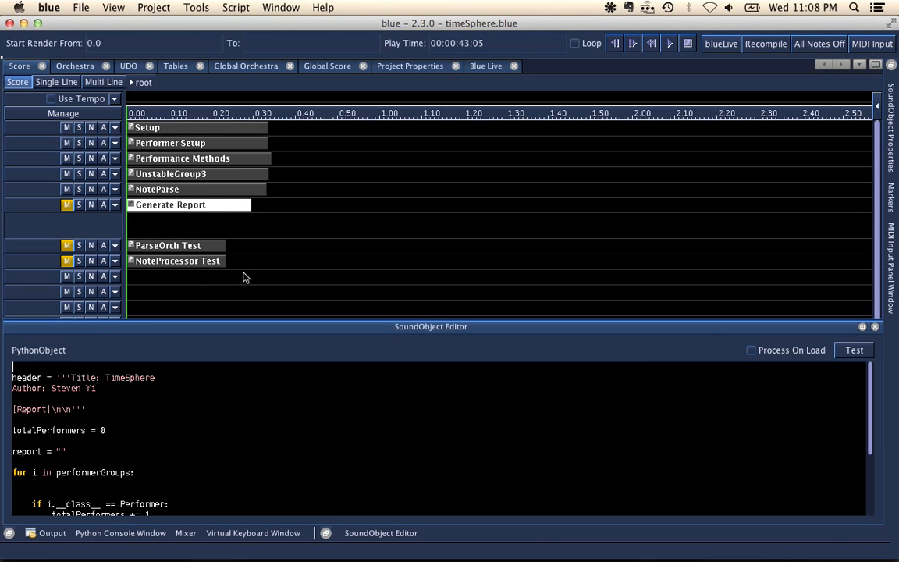
scroll(243, 277, "down", 5)
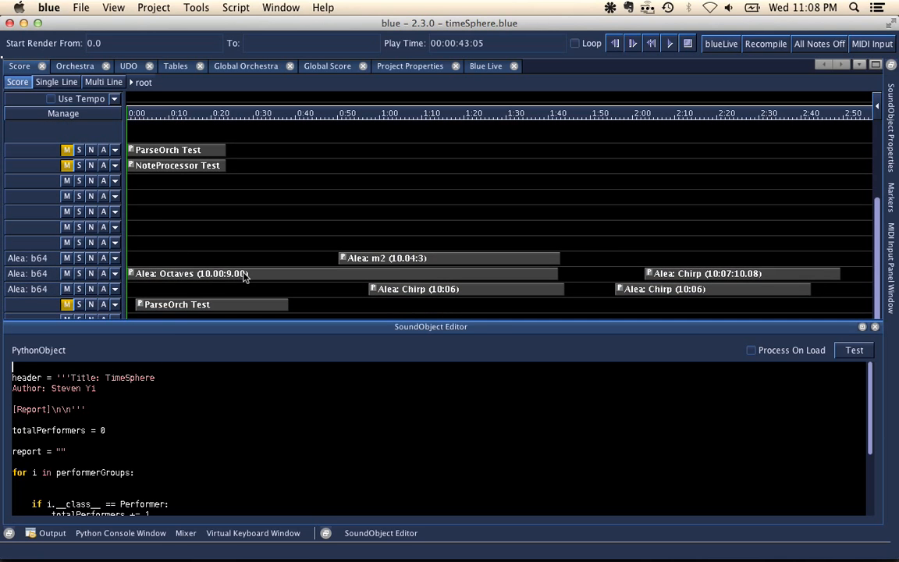
left_click(238, 236)
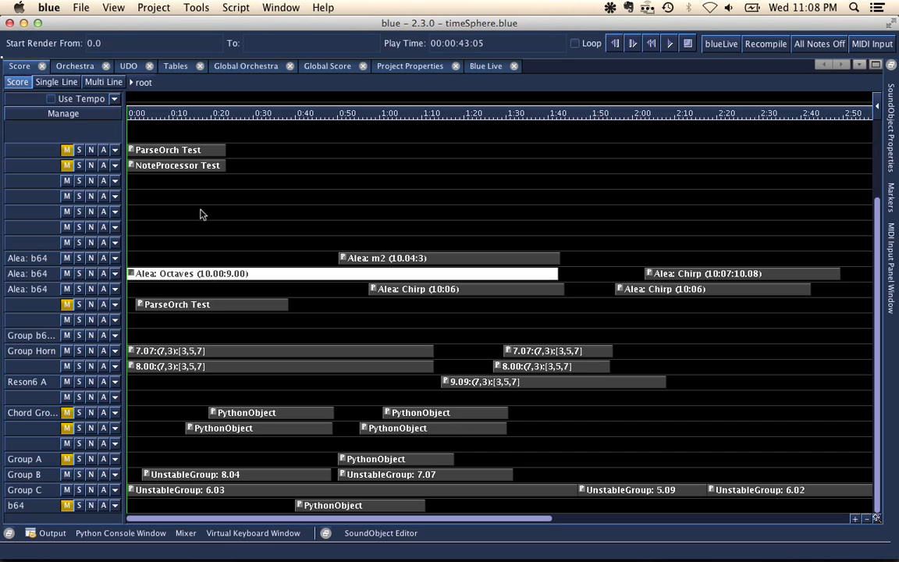
scroll(200, 211, "up", 3)
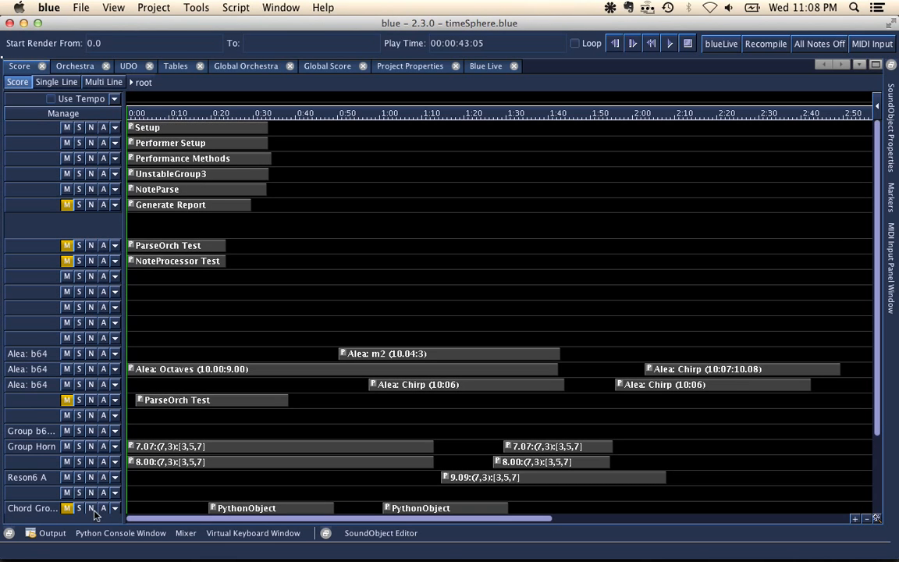
Step: Open the Python Console and look back through its earlier output
left_click(266, 7)
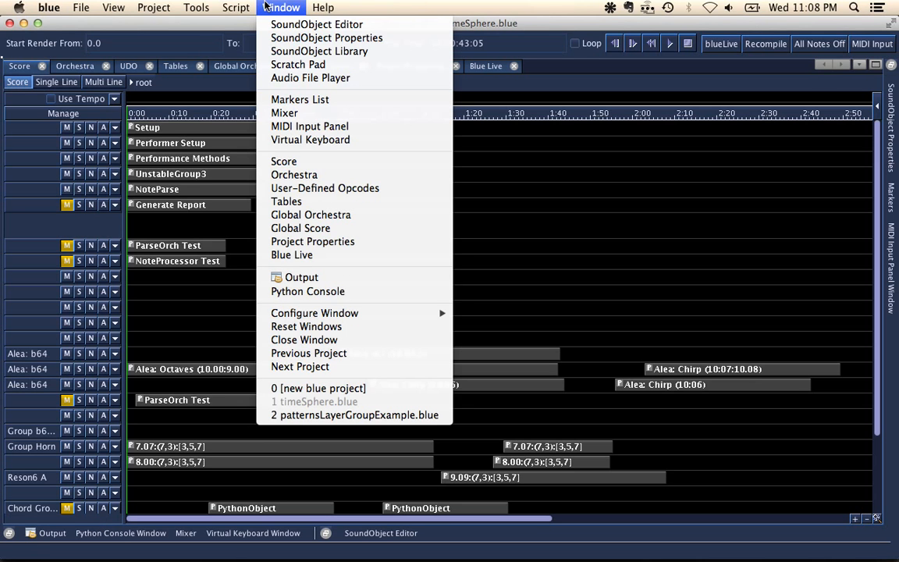
left_click(301, 292)
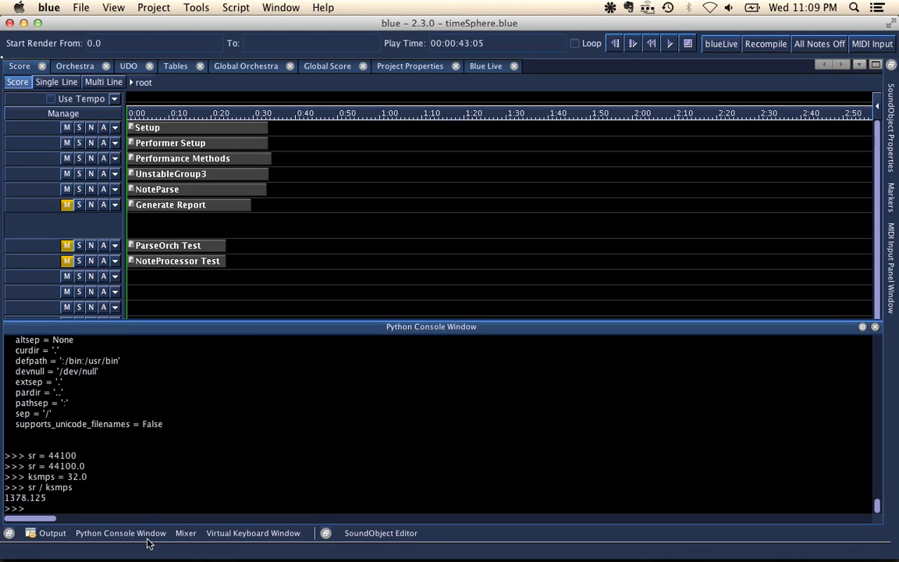
left_click(131, 488)
scroll(131, 488, "up", 9)
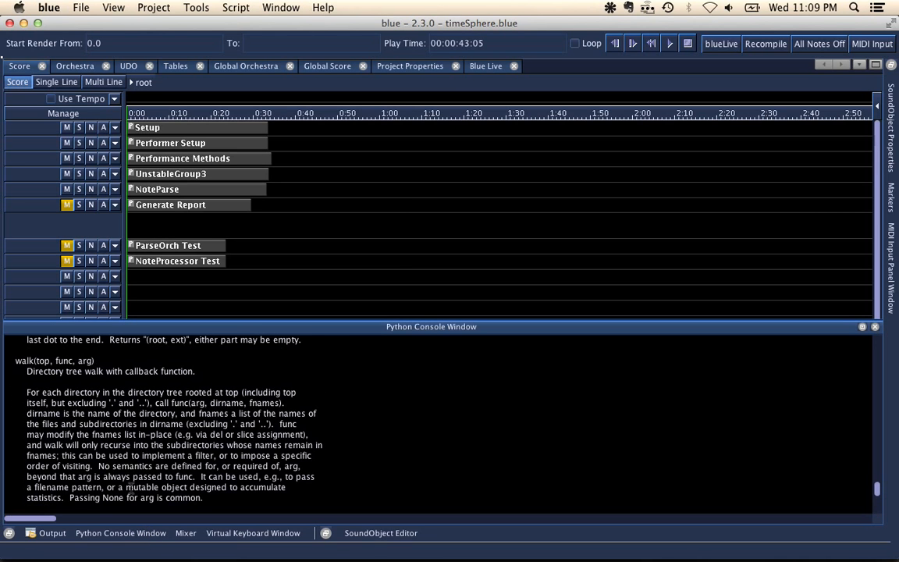
Step: Return to the latest prompt at the end of the Python Console output and collapse the console
scroll(131, 487, "down", 9)
left_click(107, 509)
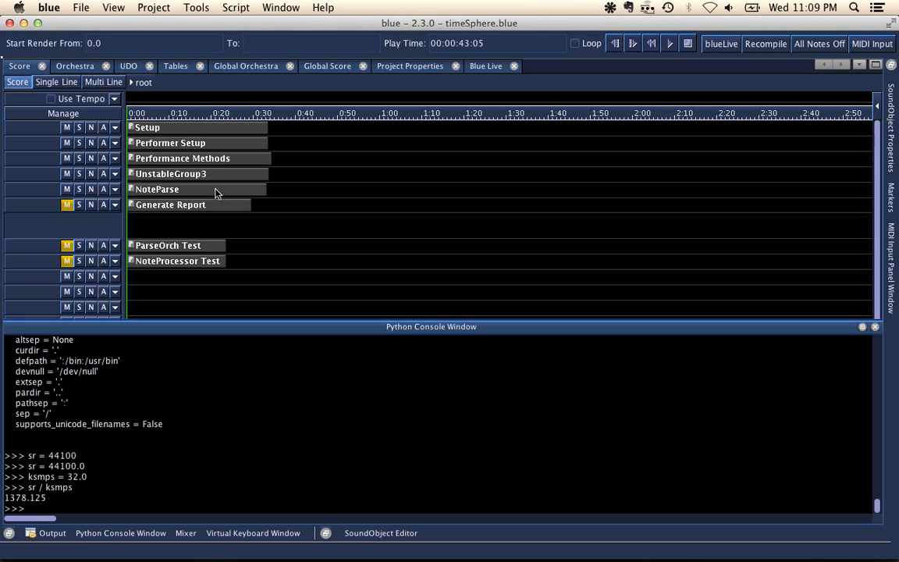
left_click(266, 242)
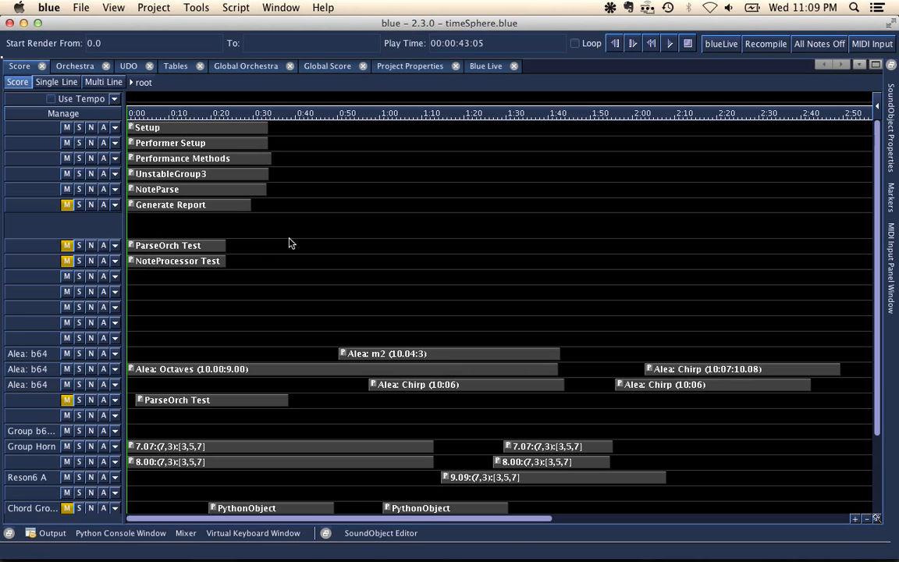
Step: Generate the project's CSD to screen, look through the generated score notes, and close the CSD Test window
key("super+shift+g")
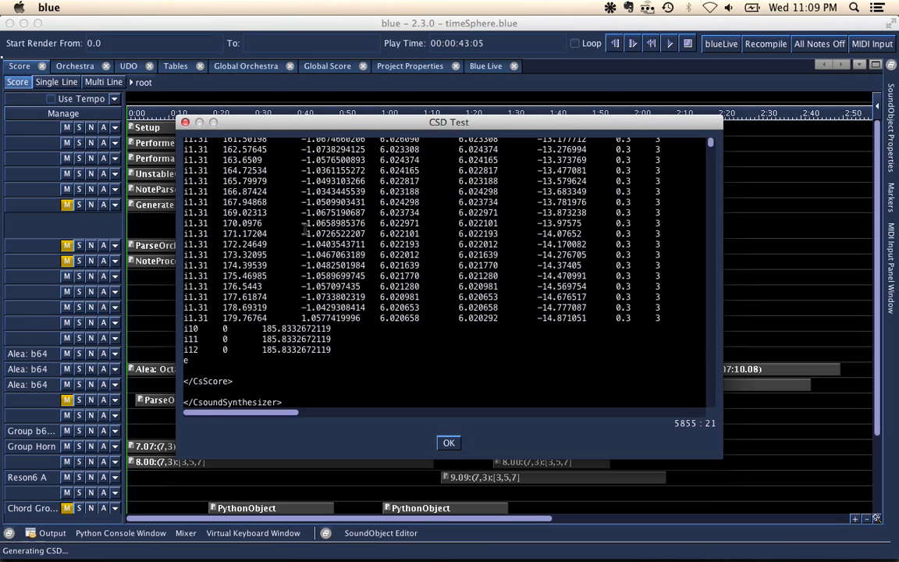
scroll(353, 340, "up", 20)
scroll(354, 338, "up", 2)
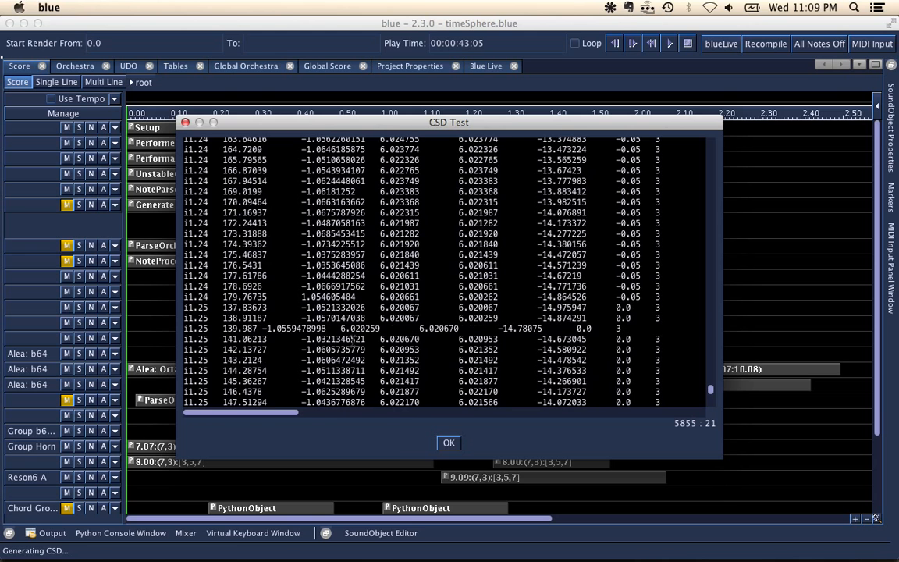
left_click(449, 443)
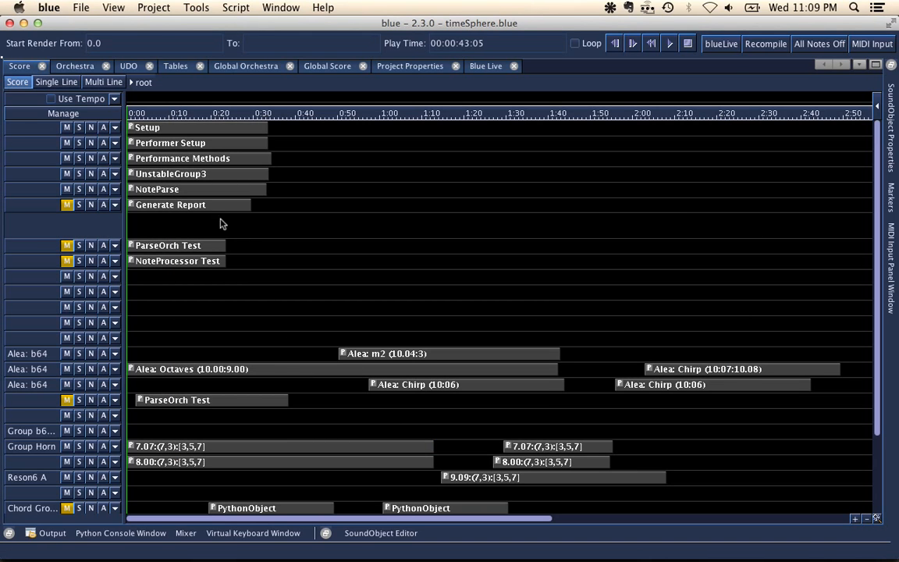
Step: Read through the Performer Setup object's Python code in the SoundObject Editor, and collapse the editor
double_click(169, 143)
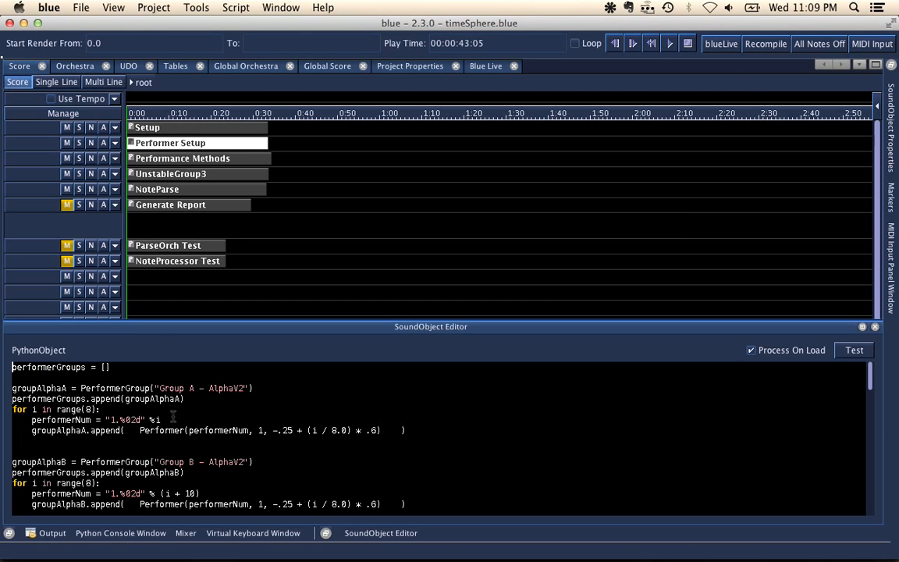
scroll(173, 417, "down", 15)
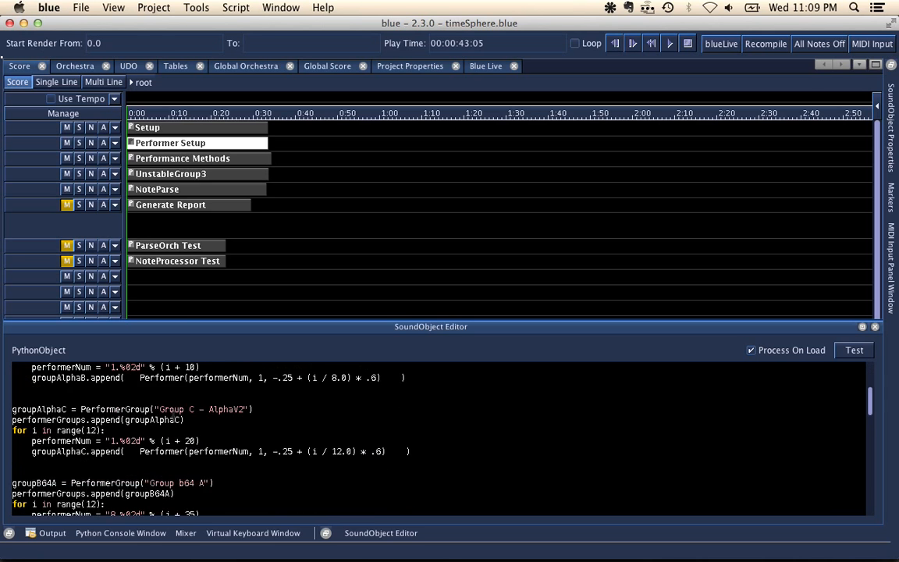
scroll(173, 418, "down", 5)
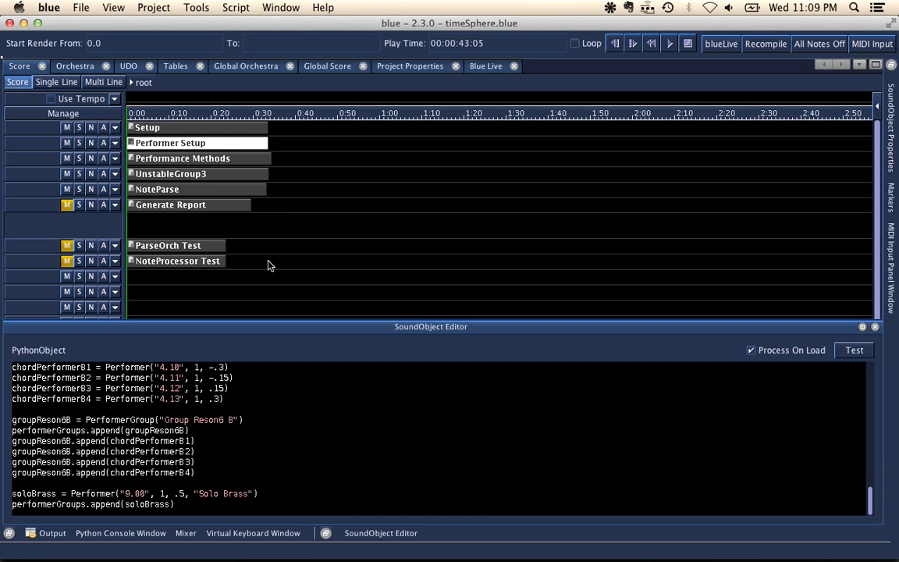
scroll(91, 511, "up", 20)
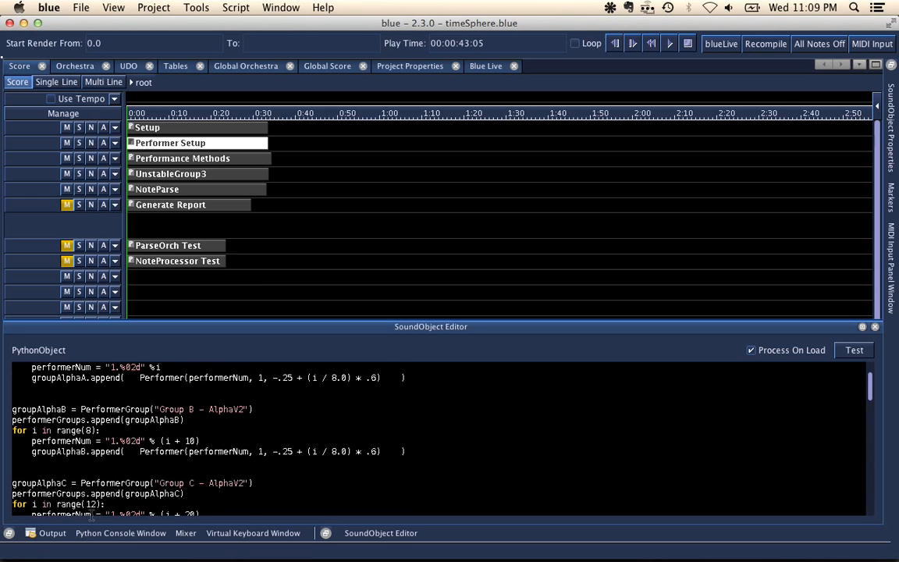
left_click(239, 306)
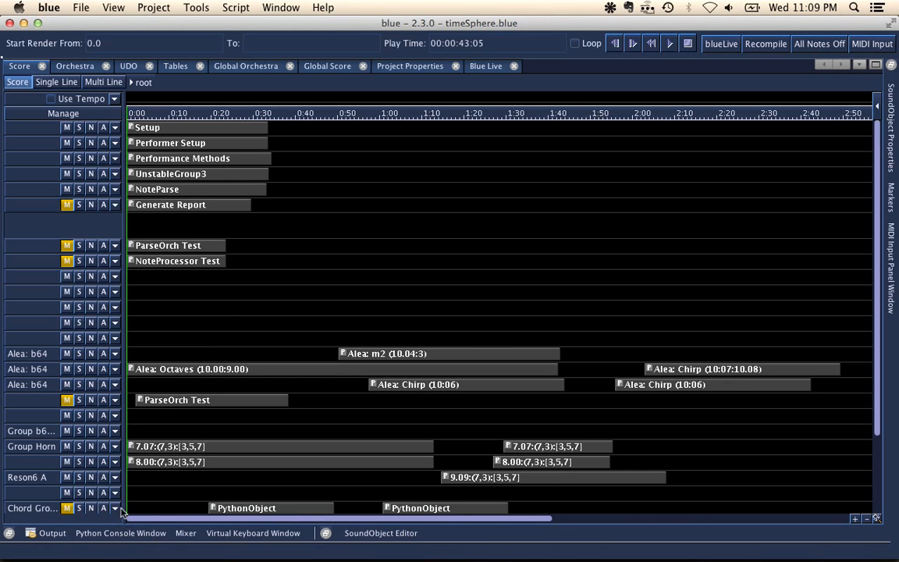
Step: Run print(performerGroups) in the Python Console and look at the output
left_click(121, 534)
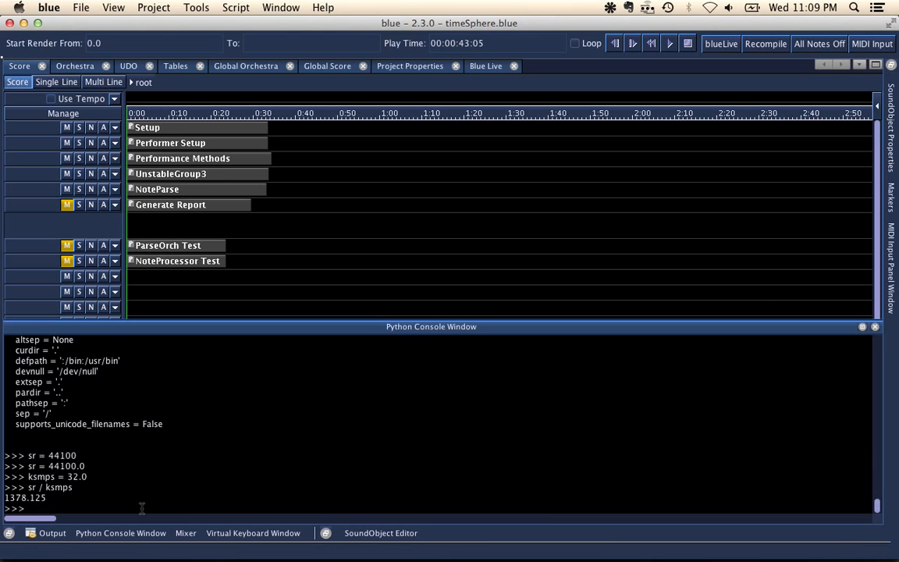
type("pprint")
key("BackSpace")
key("BackSpace")
key("BackSpace")
key("BackSpace")
key("BackSpace")
key("BackSpace")
type("print(performerGroups)")
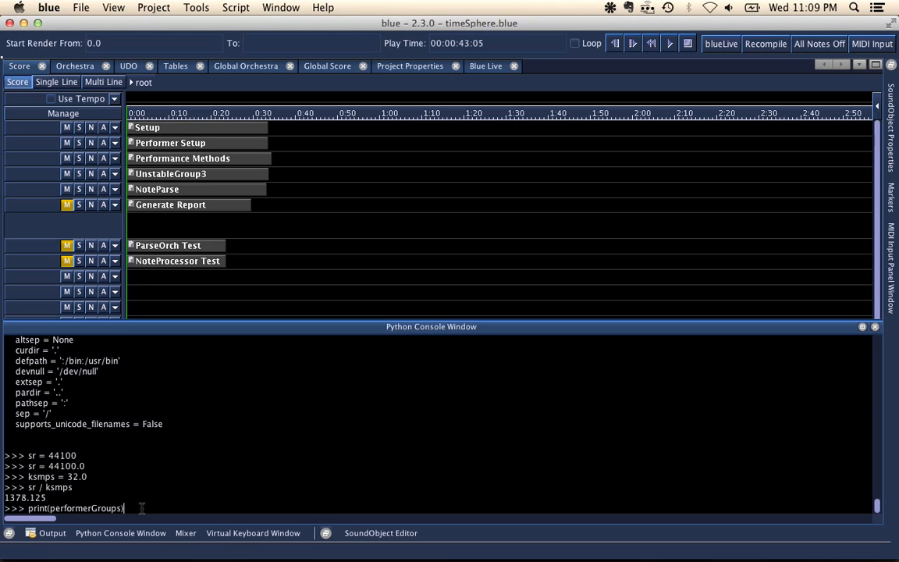
key("Return")
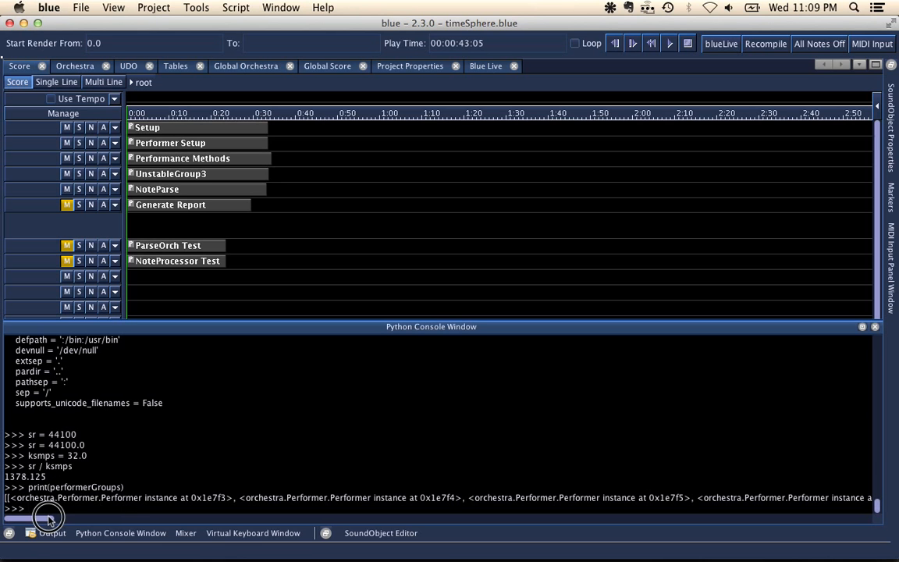
mouse_move(24, 517)
left_mouse_down()
mouse_move(176, 527)
mouse_move(31, 525)
left_mouse_up()
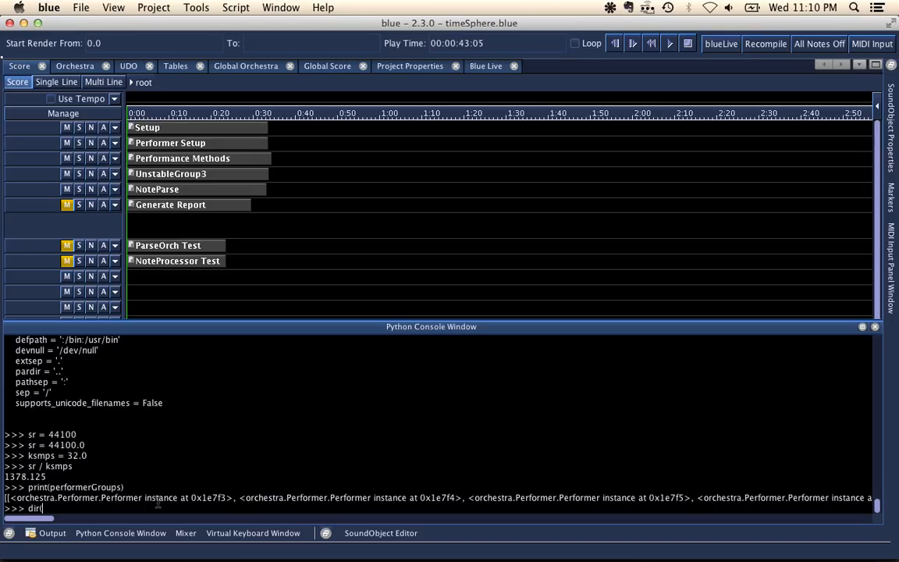
Step: Run dir(Performer) and help(Performer) in the Python Console, and read the Performer class documentation
type("Performer)")
key("Return")
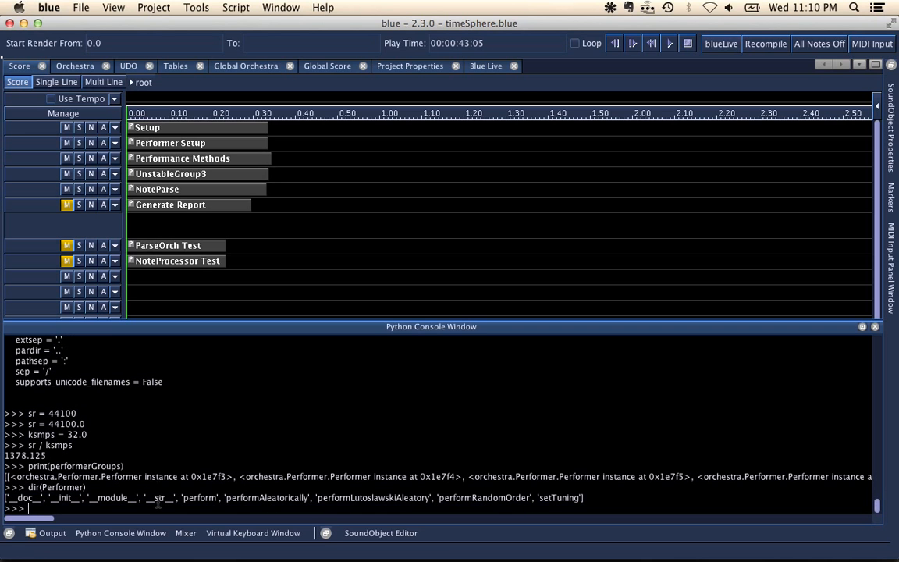
type("help(Performer)")
key("Return")
scroll(157, 502, "up", 6)
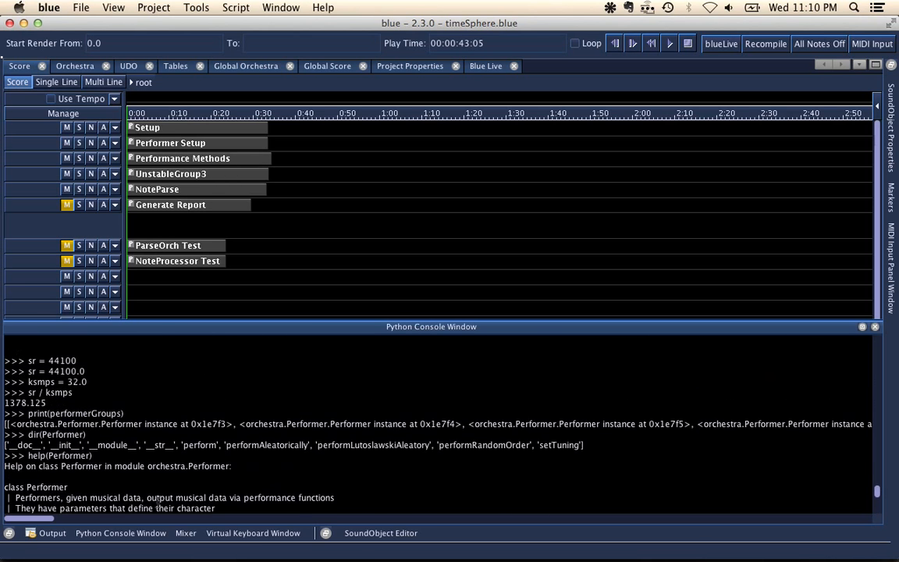
scroll(158, 502, "down", 1)
scroll(157, 503, "down", 5)
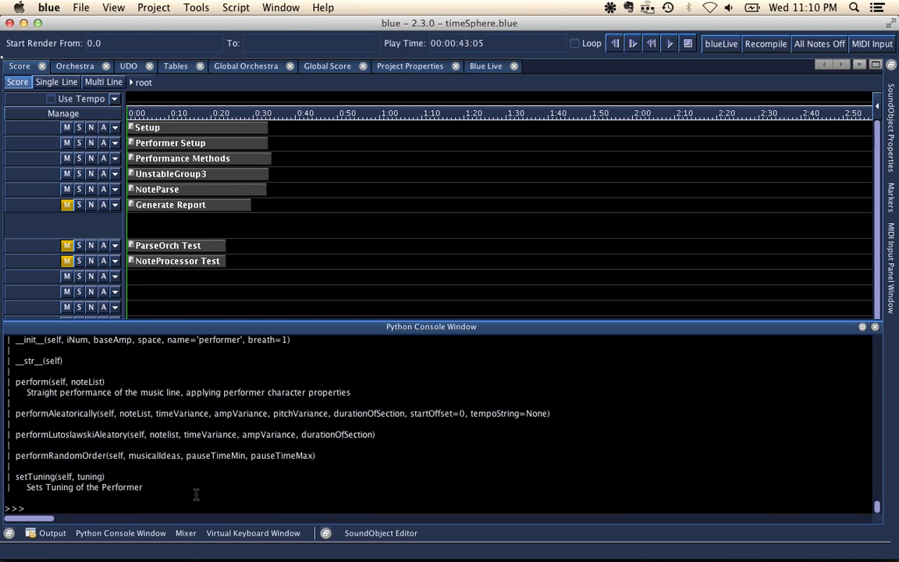
Step: Import the os module in the Python Console and list the contents of os.path with dir(os.path)
type("ort os")
key("Return")
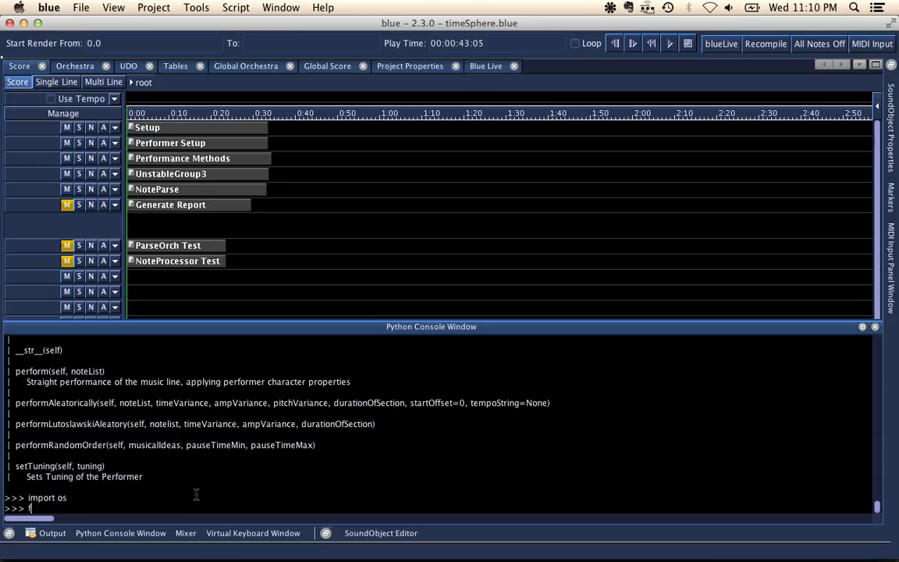
type("(os.path)")
key("Return")
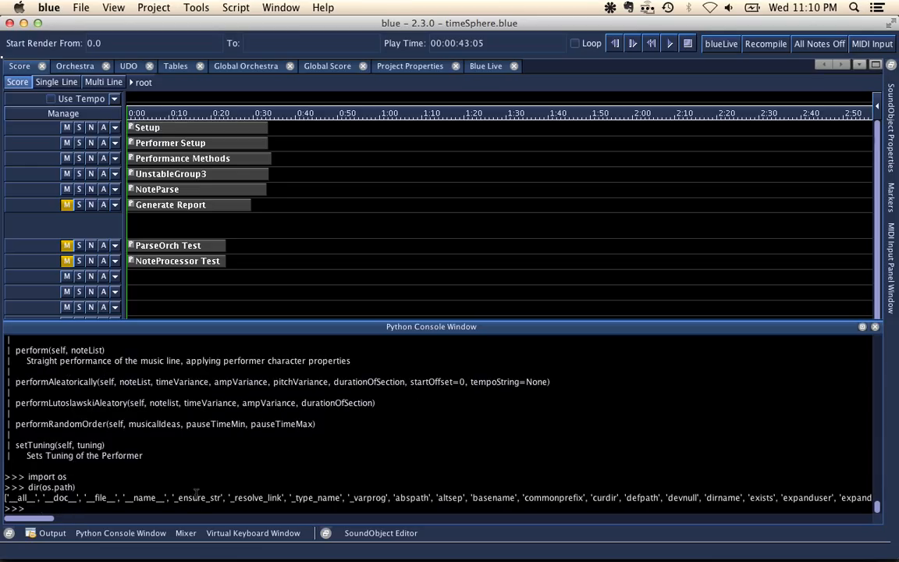
Step: Run help(os.path) in the Python Console and read through the function descriptions, ending back at the prompt
type("help(os.path)")
key("Return")
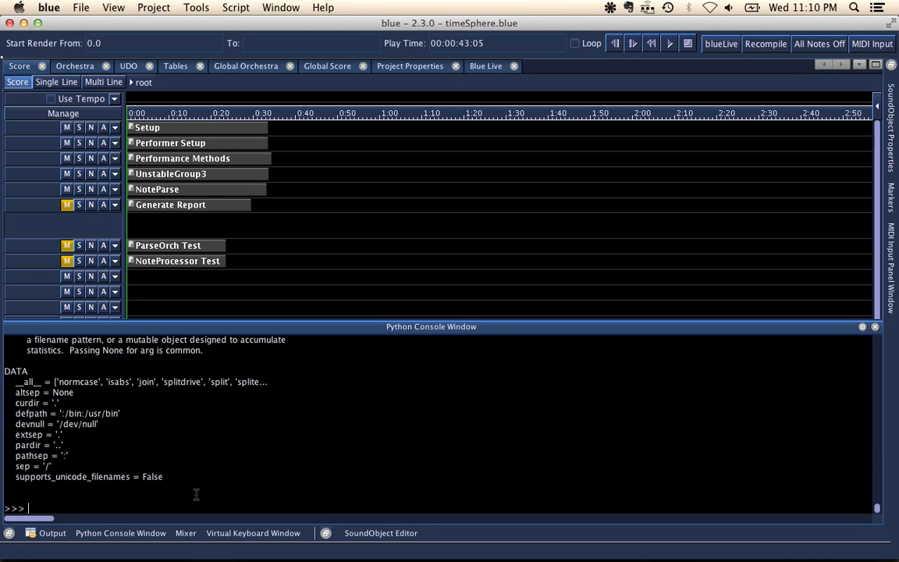
scroll(121, 468, "up", 1)
scroll(122, 469, "up", 7)
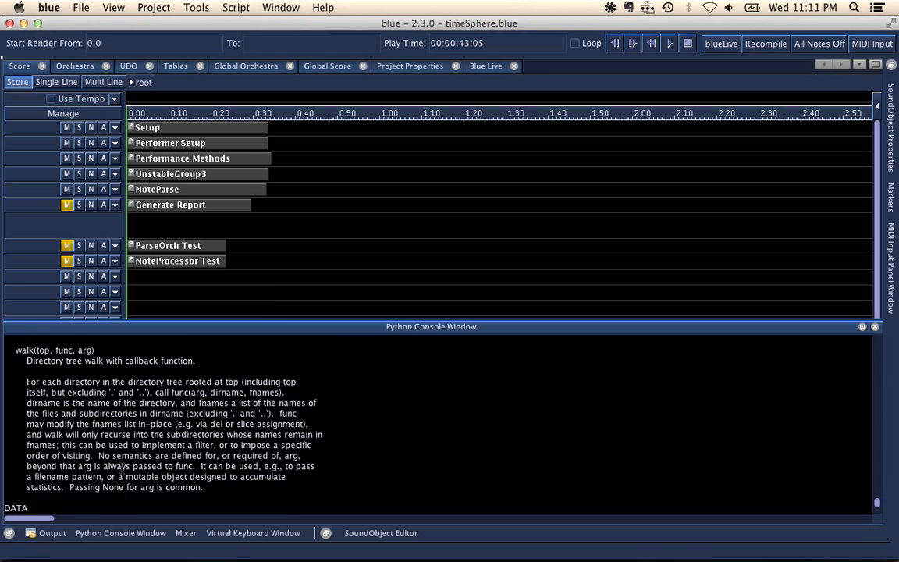
scroll(122, 468, "up", 6)
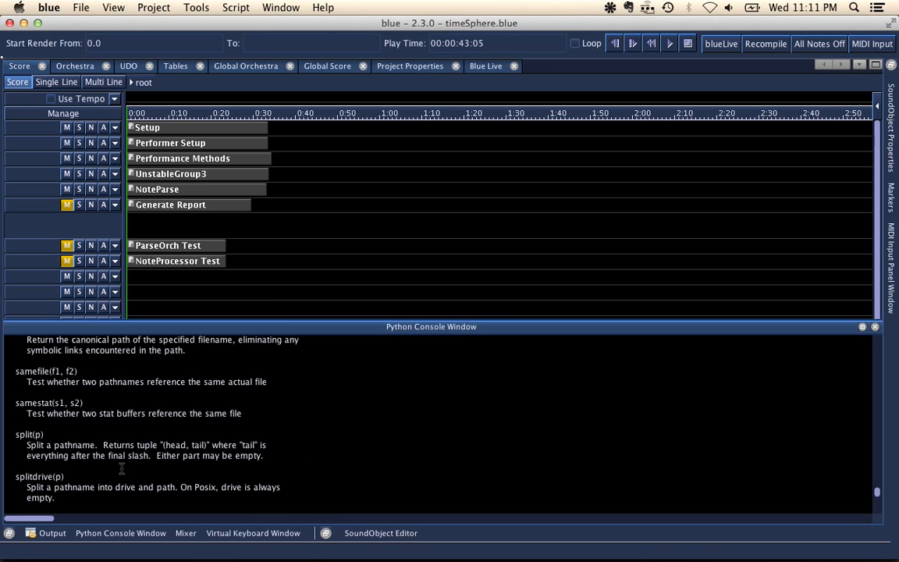
scroll(121, 468, "up", 6)
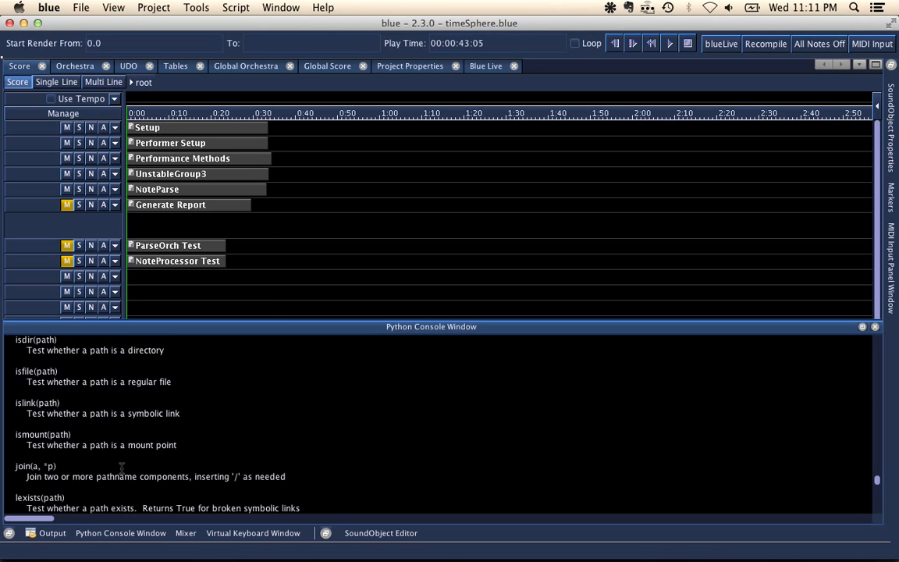
scroll(122, 468, "up", 1)
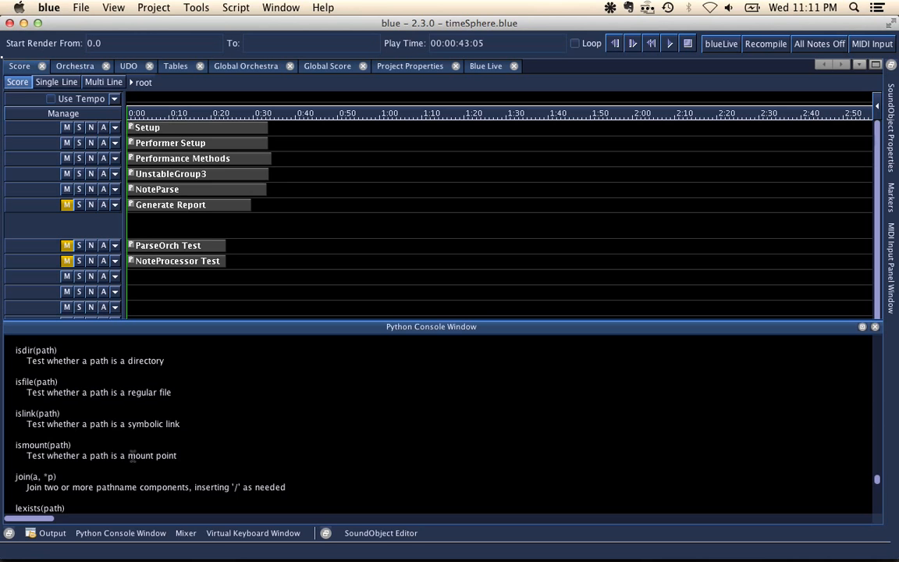
scroll(122, 468, "up", 8)
scroll(134, 453, "up", 3)
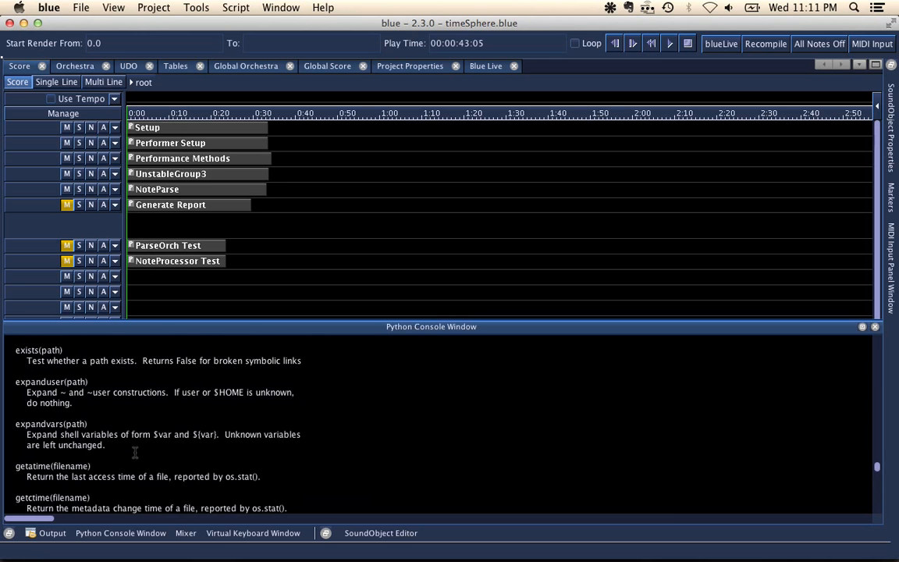
scroll(135, 453, "down", 20)
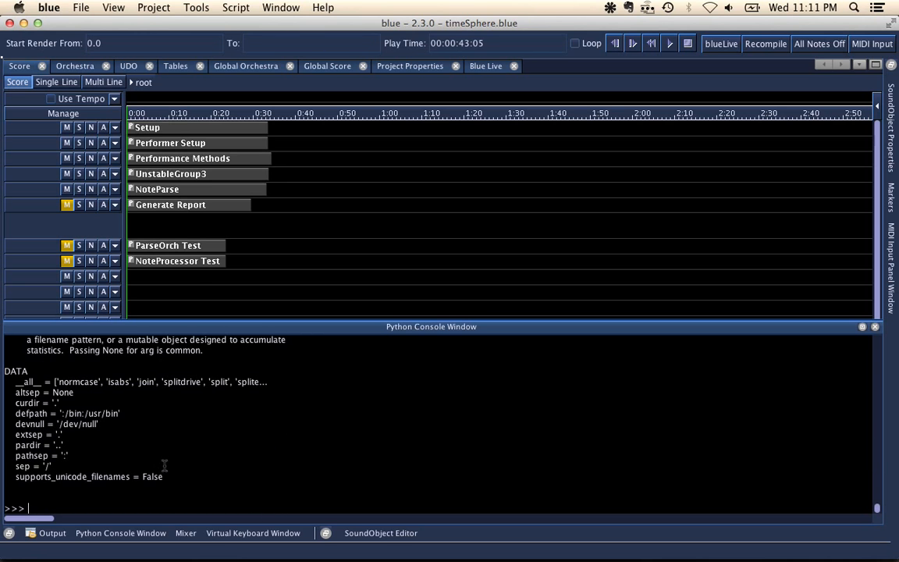
Step: View the Python code of the NoteParse object and the end of the Generate Report object's code
double_click(199, 190)
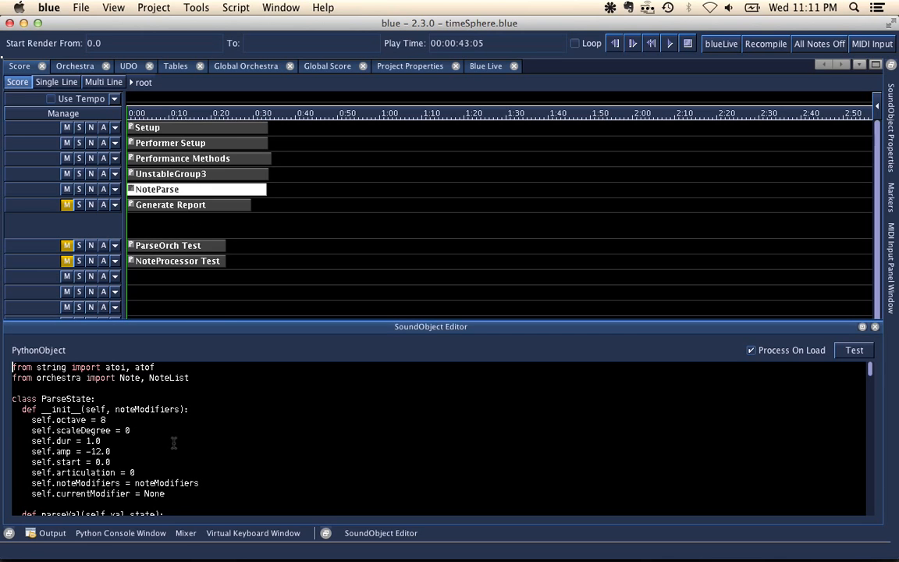
scroll(157, 398, "down", 15)
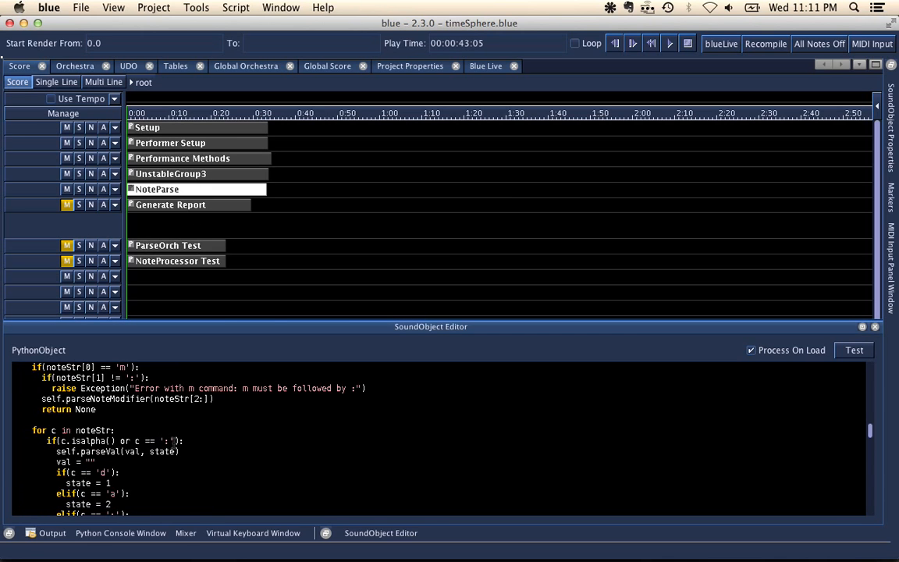
left_click(186, 205)
scroll(167, 447, "down", 5)
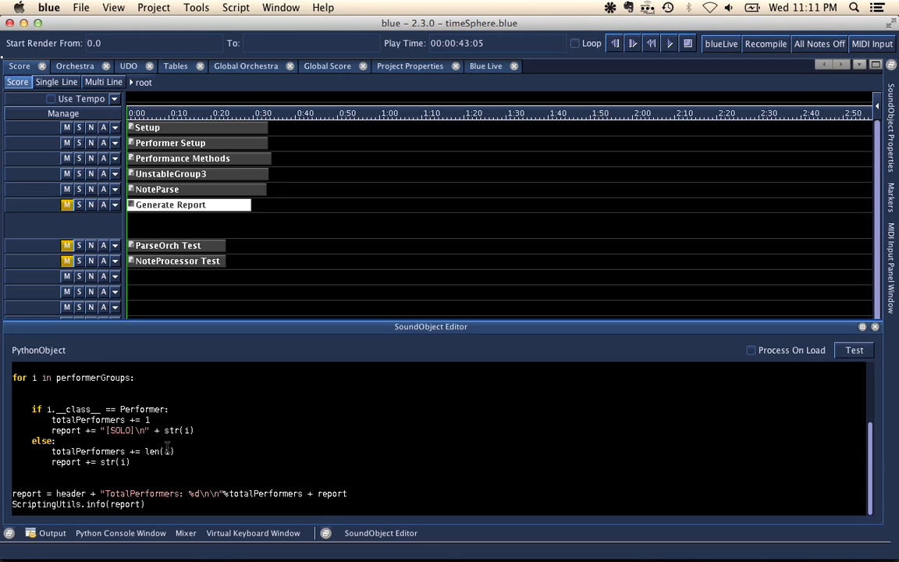
Step: Test the Generate Report object, look through its performer report, and close the report and generated score windows
left_click(369, 494)
left_click(851, 351)
scroll(480, 355, "up", 10)
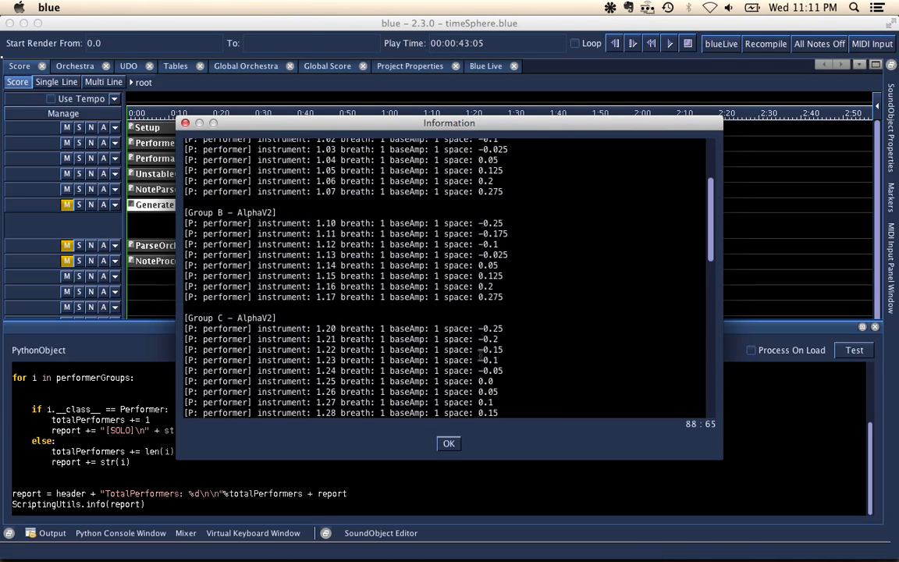
scroll(481, 354, "up", 5)
scroll(316, 308, "down", 15)
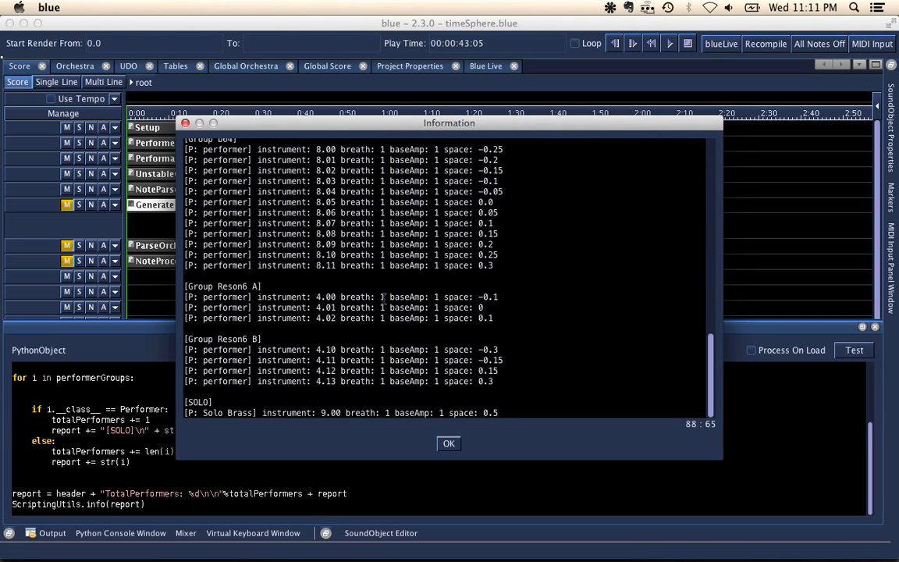
scroll(384, 231, "up", 15)
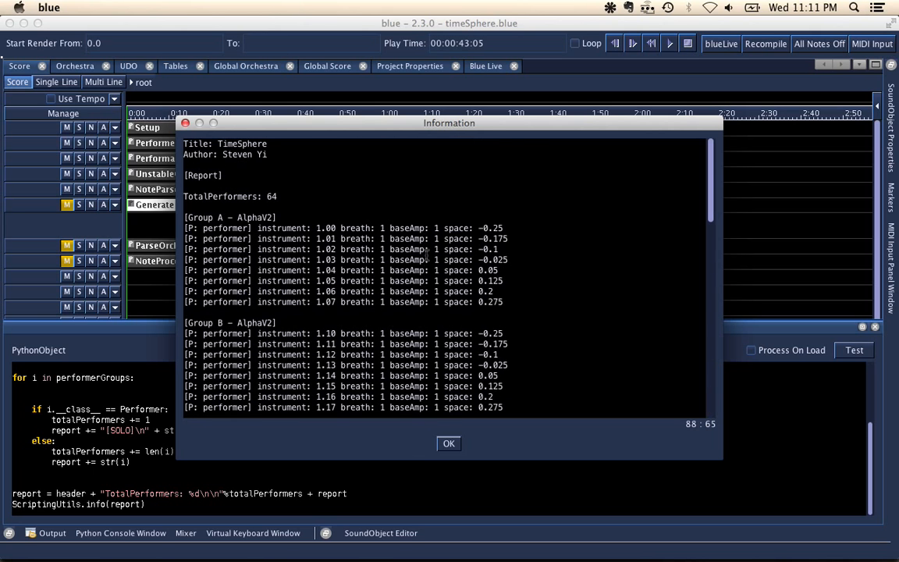
left_click(449, 442)
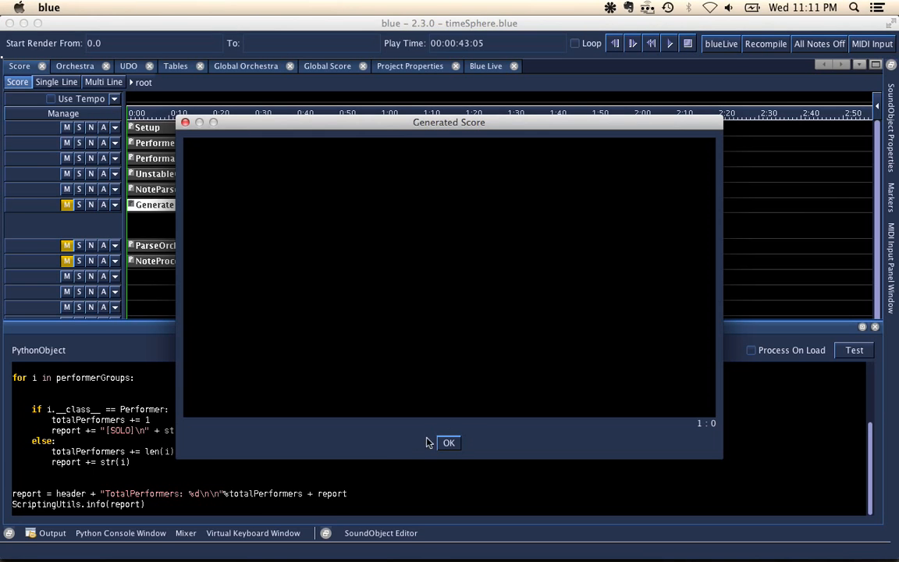
left_click(450, 443)
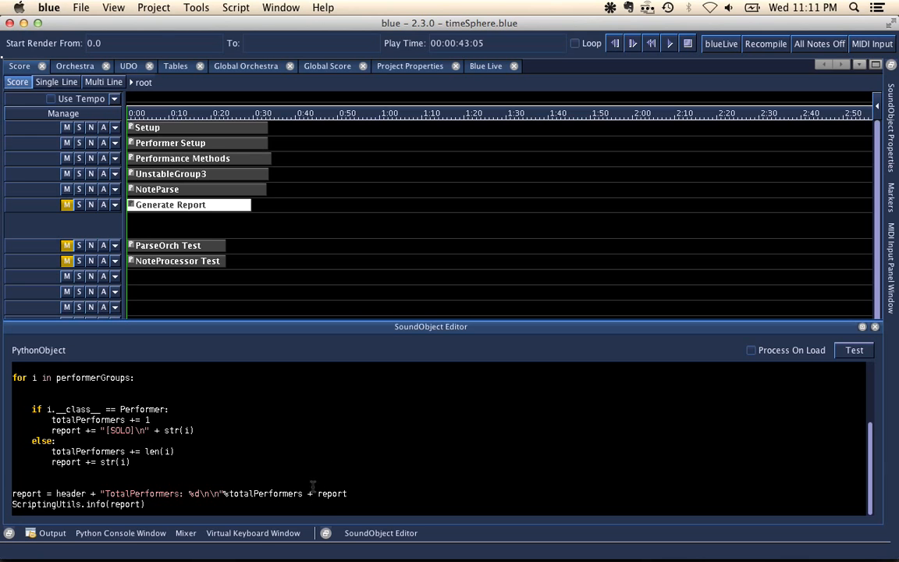
Step: In the Generate Report code, comment out the ScriptingUtils.info(report) line and add print (report) above it
left_click(350, 493)
key("Return")
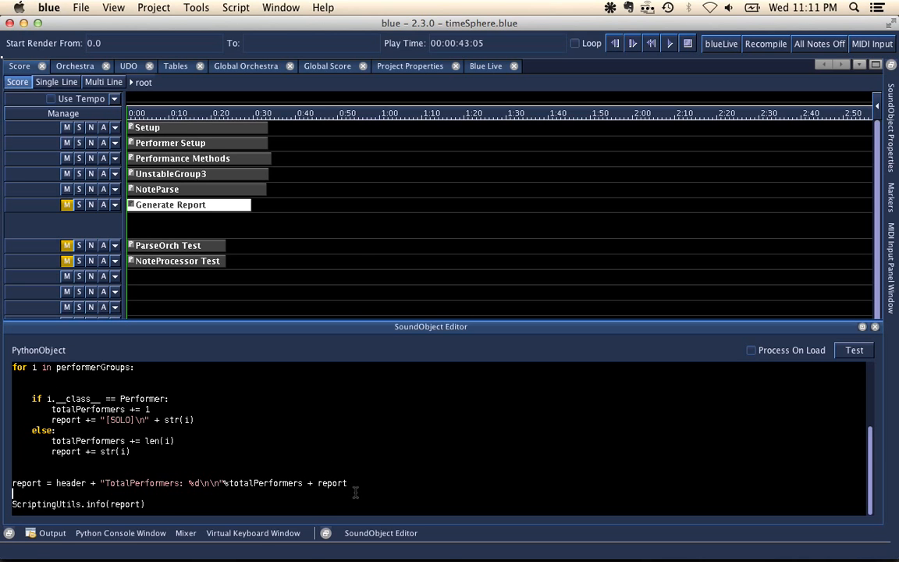
key("Down")
type("#")
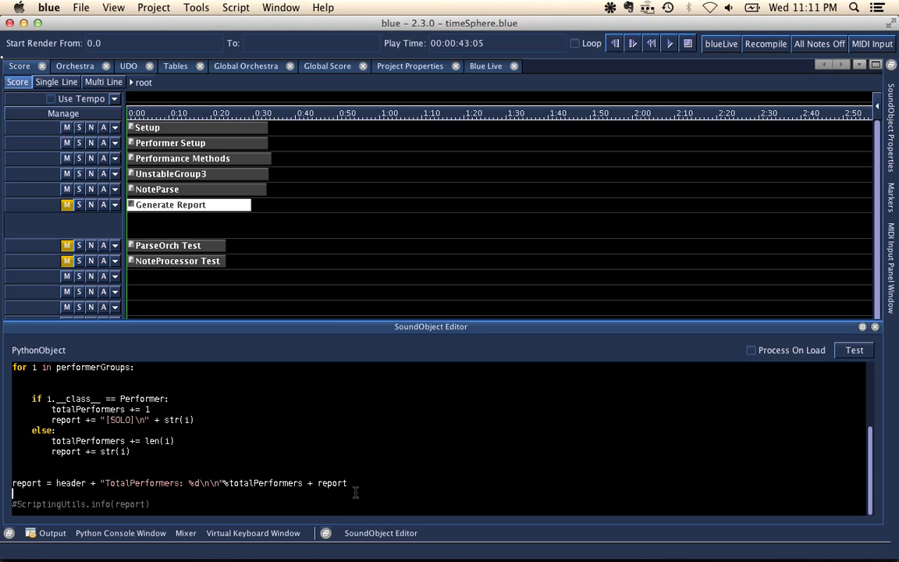
key("Up")
type("print (p")
type("eport)")
Step: Test the Generate Report object, close the generated score window, and look through the printed report in the Python Console
left_click(855, 350)
left_click(449, 443)
left_click(110, 535)
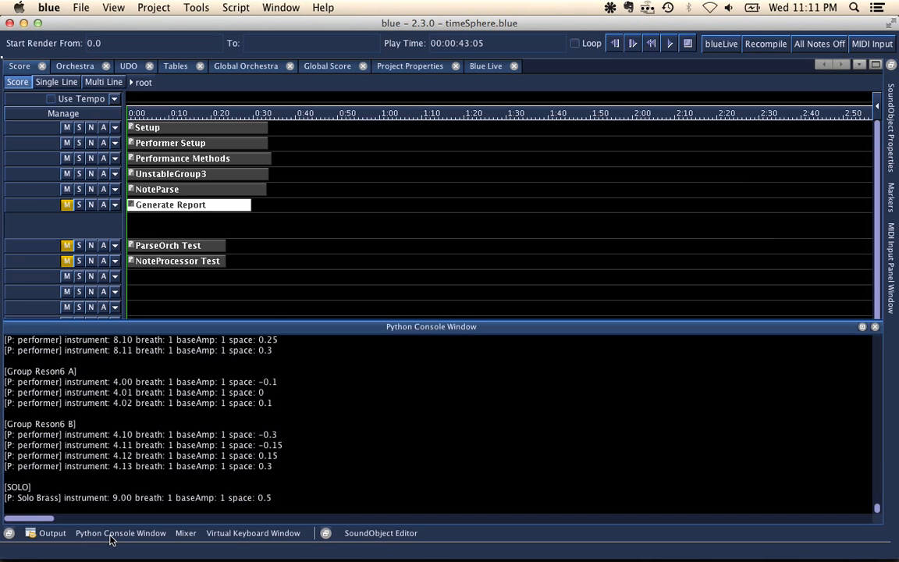
scroll(123, 497, "up", 5)
scroll(124, 497, "up", 15)
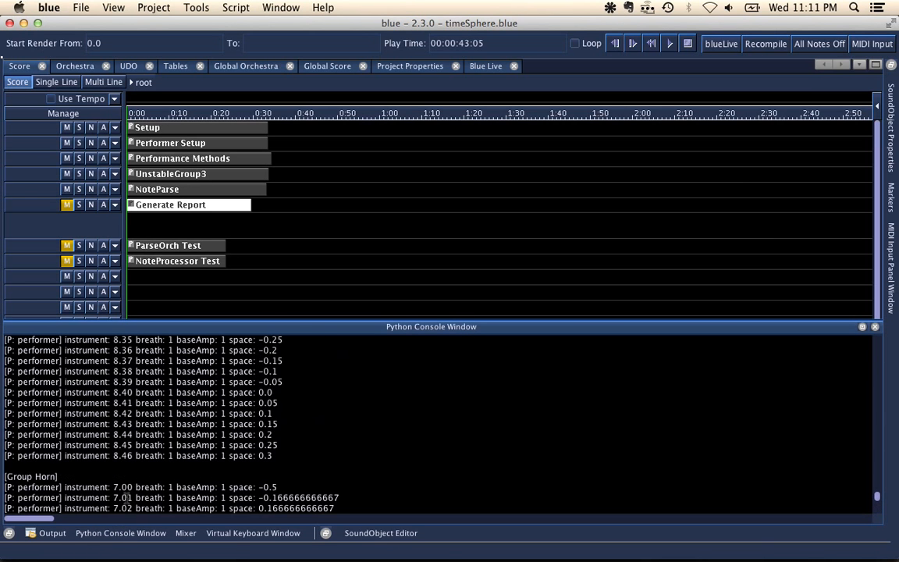
scroll(125, 497, "up", 5)
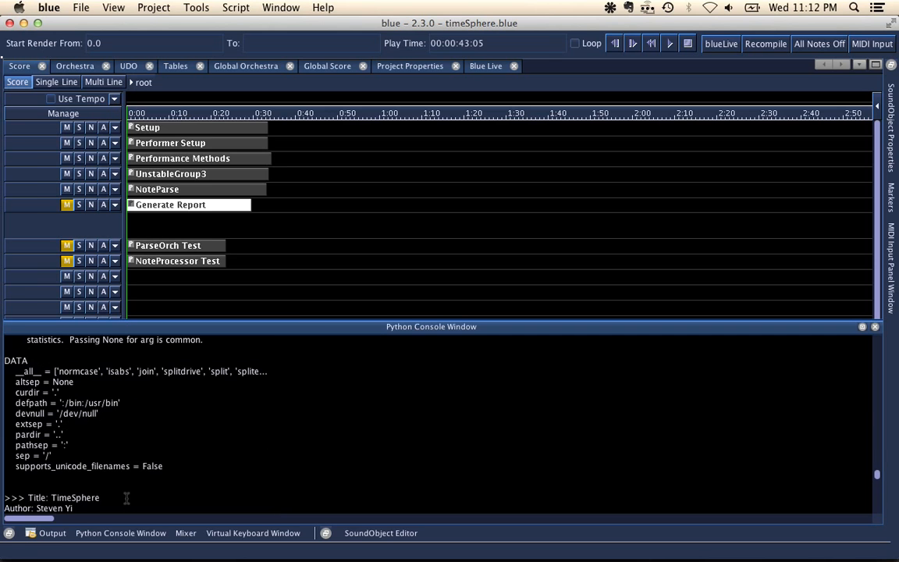
scroll(125, 497, "down", 20)
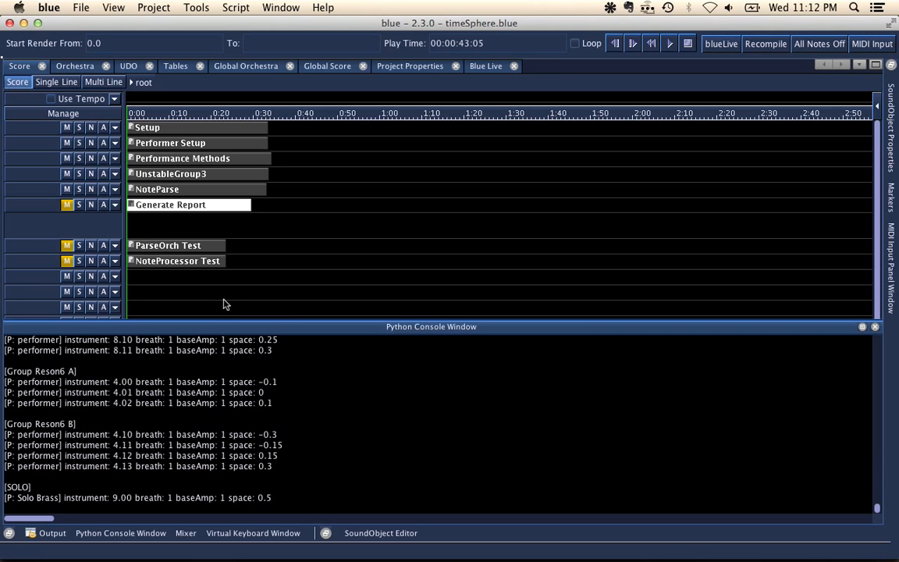
Step: Restore the Generate Report code by uncommenting ScriptingUtils.info(report) and deleting the print (report) line, then deselect the object
double_click(211, 205)
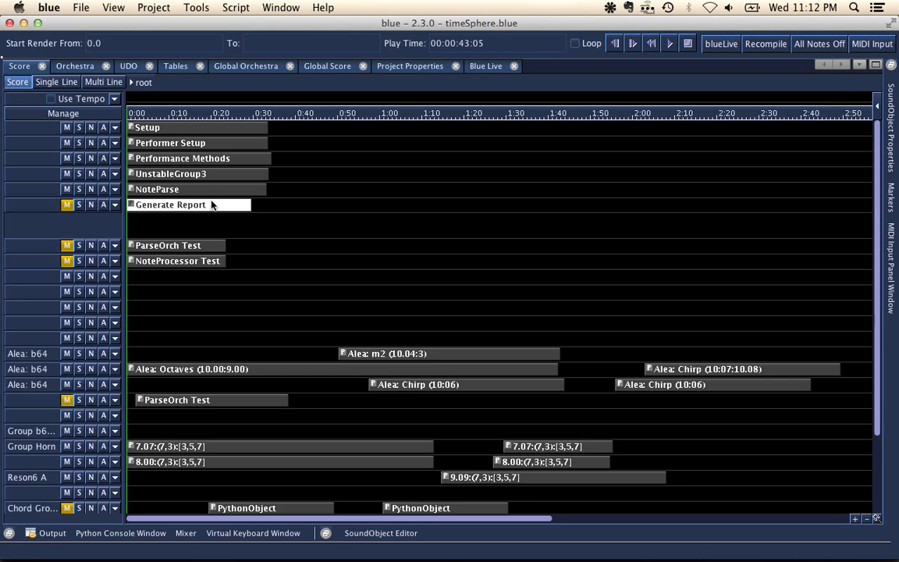
left_click(46, 504)
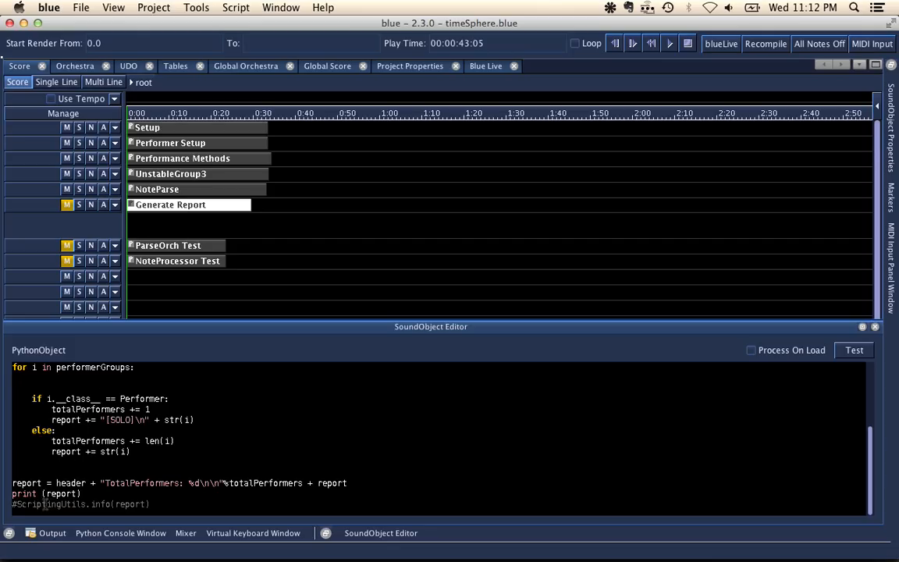
key("Home")
key("Delete")
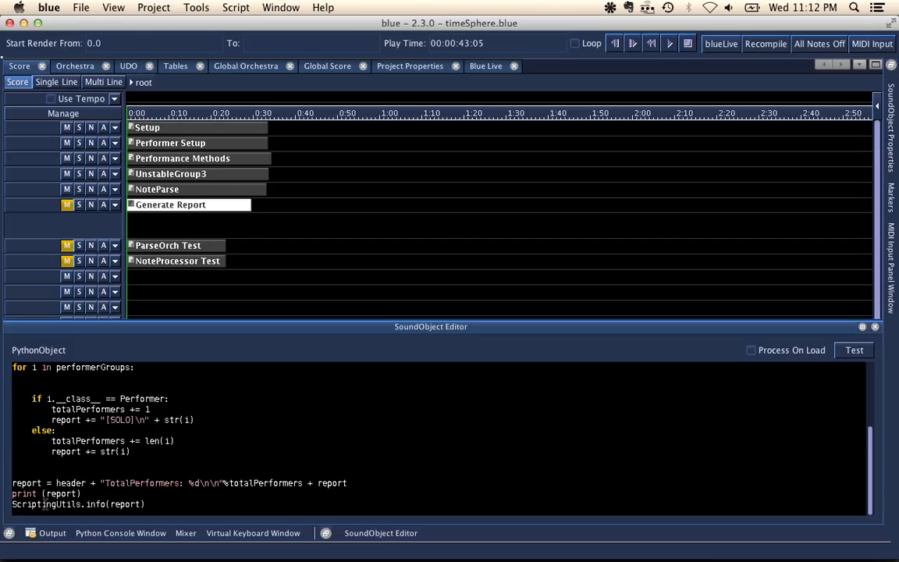
key("Up")
type("#")
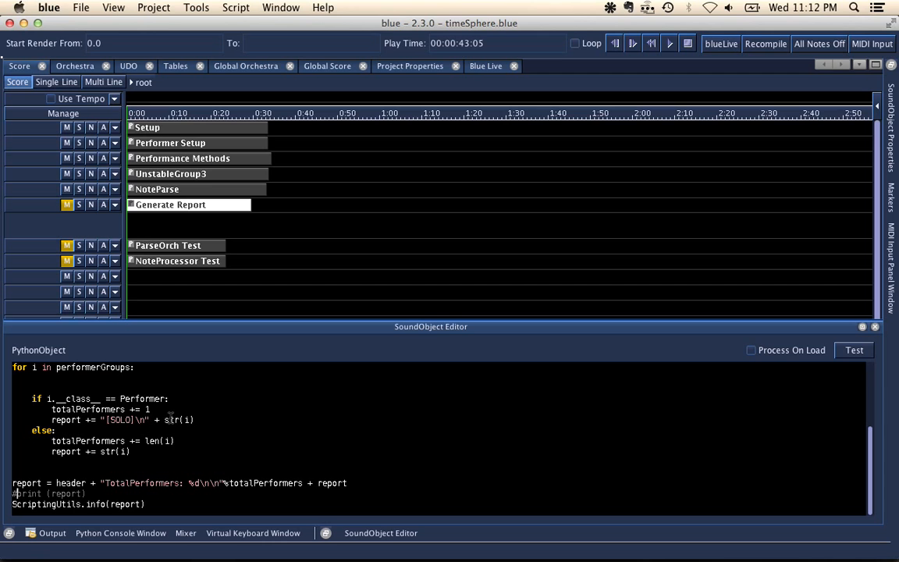
key("Left")
key("shift+Down")
key("BackSpace")
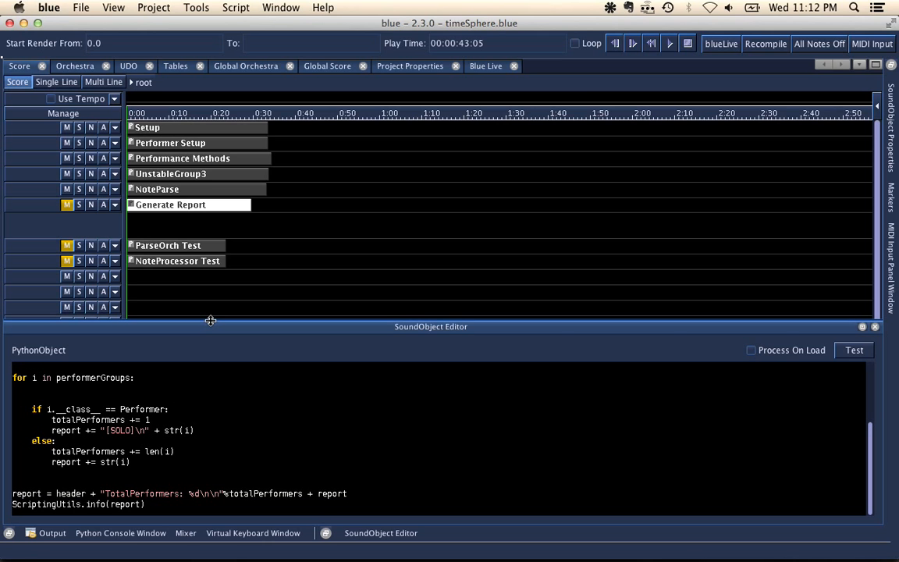
left_click(293, 203)
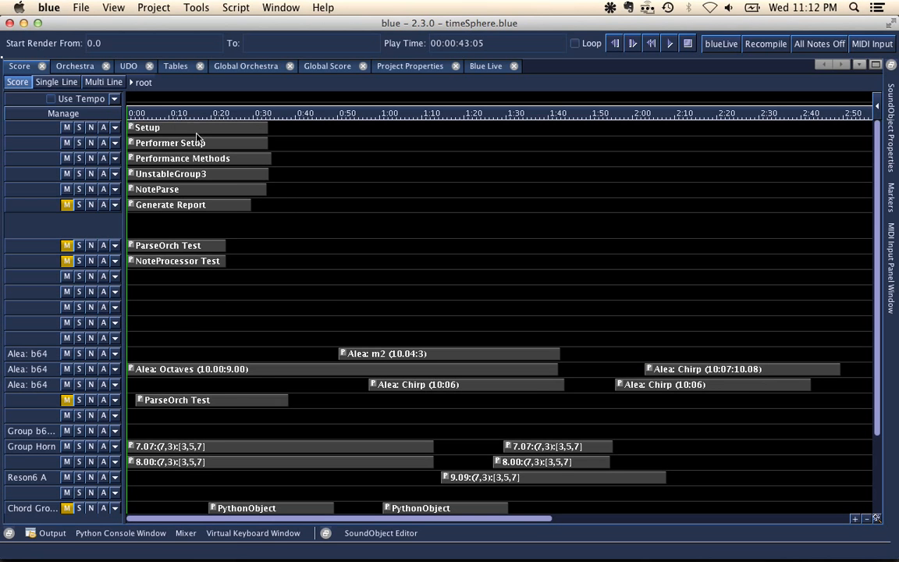
Step: Add the whole BSB Standard Opcodes group from the UDO library to the project's user-defined opcodes
left_click(129, 67)
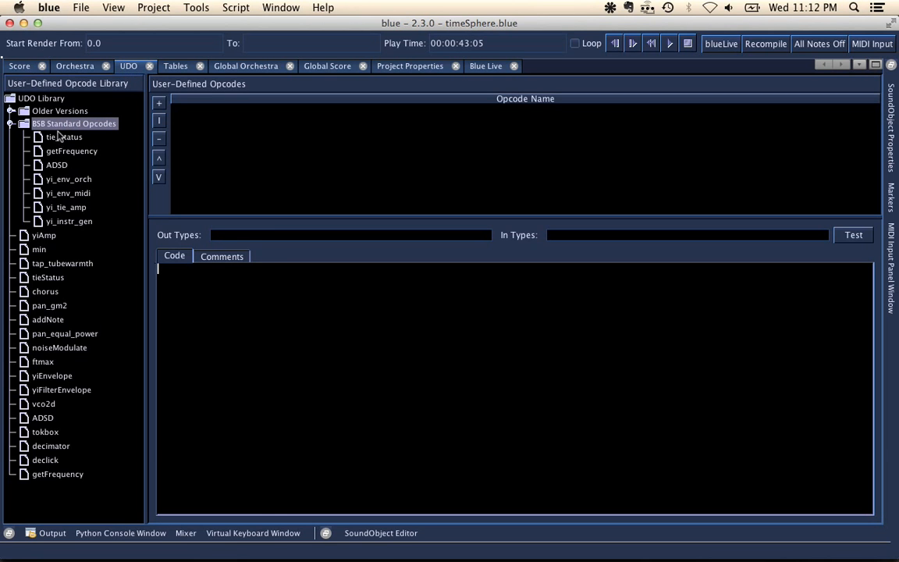
left_click(11, 123)
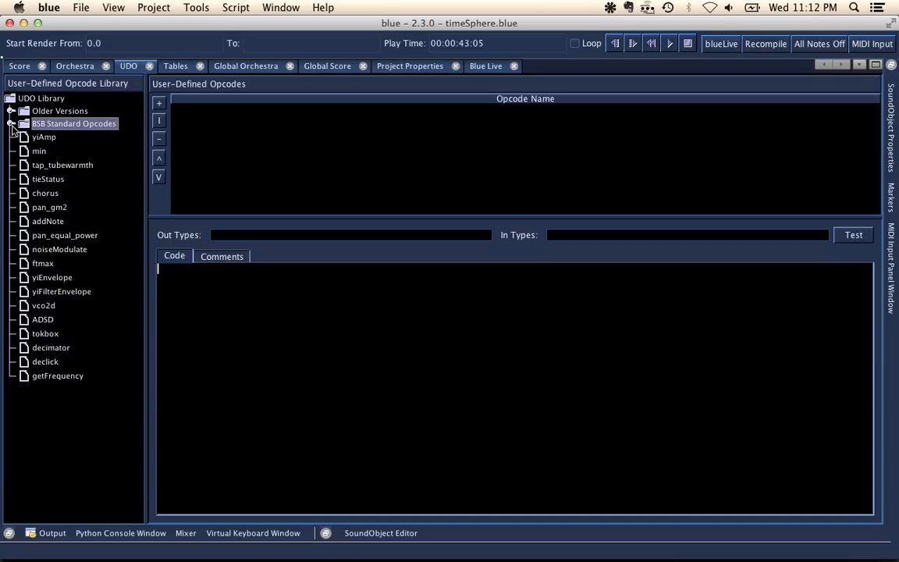
left_click_drag(49, 141, 71, 145)
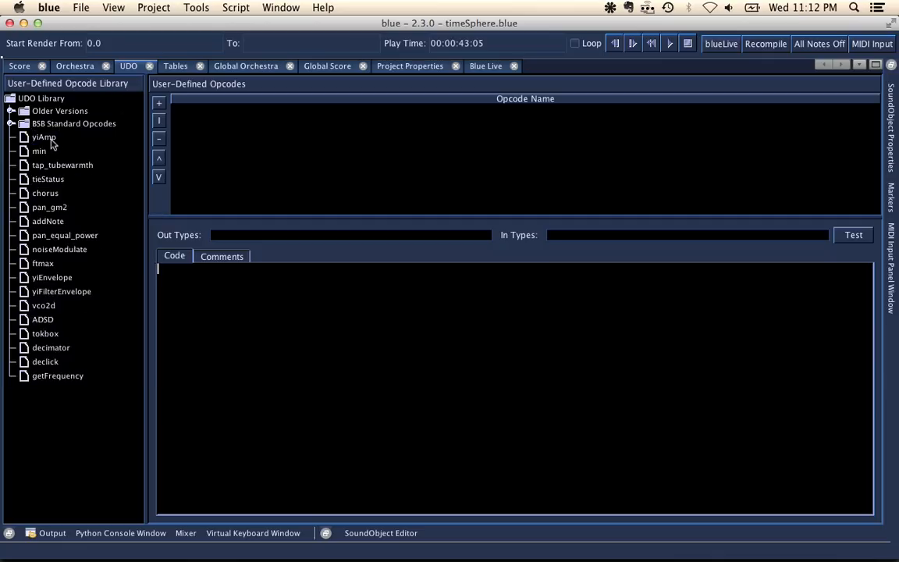
left_click_drag(51, 121, 235, 151)
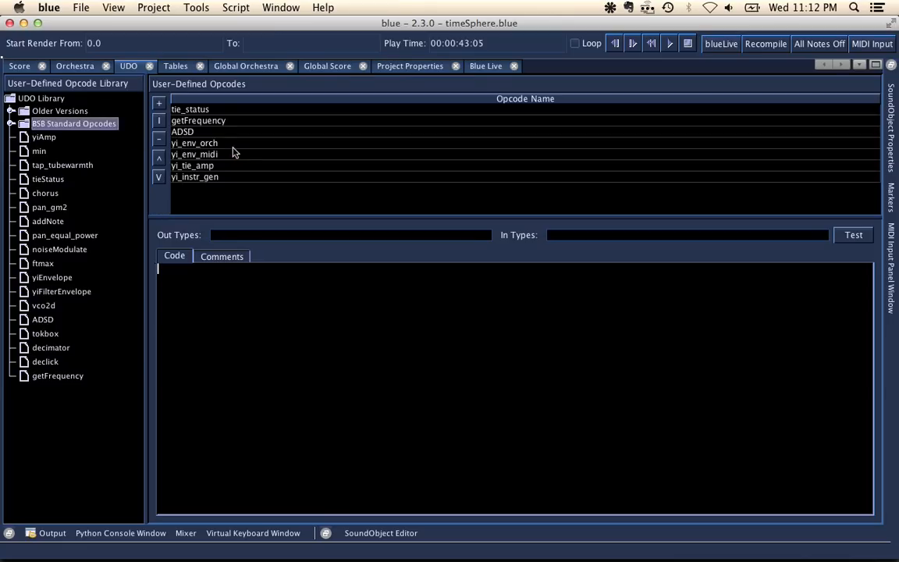
Step: Expand the BSB Standard Opcodes group in the UDO library and copy the group
left_click(10, 124)
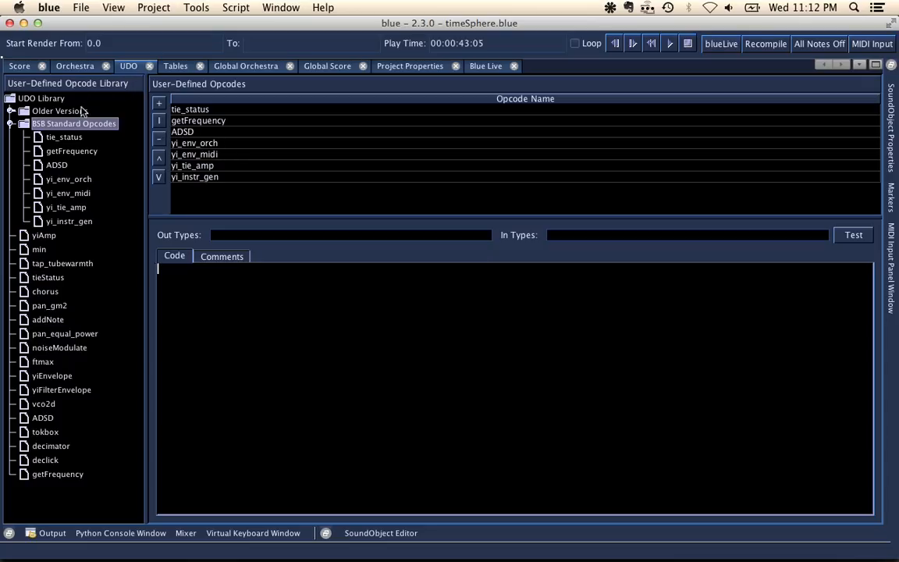
right_click(81, 127)
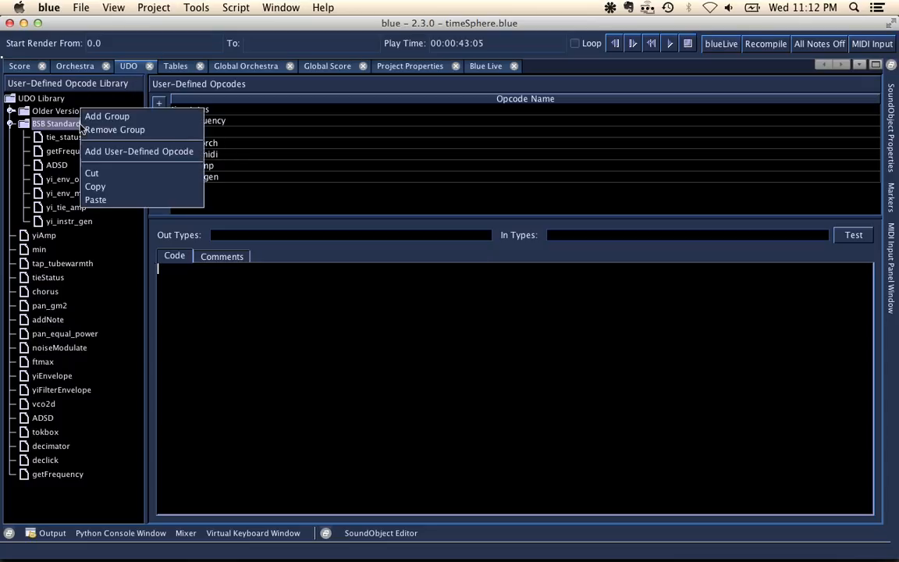
left_click(114, 186)
Step: Add two new instruments to the orchestra, making the second a GenericInstrument, and open instrument 11 for editing
left_click(75, 67)
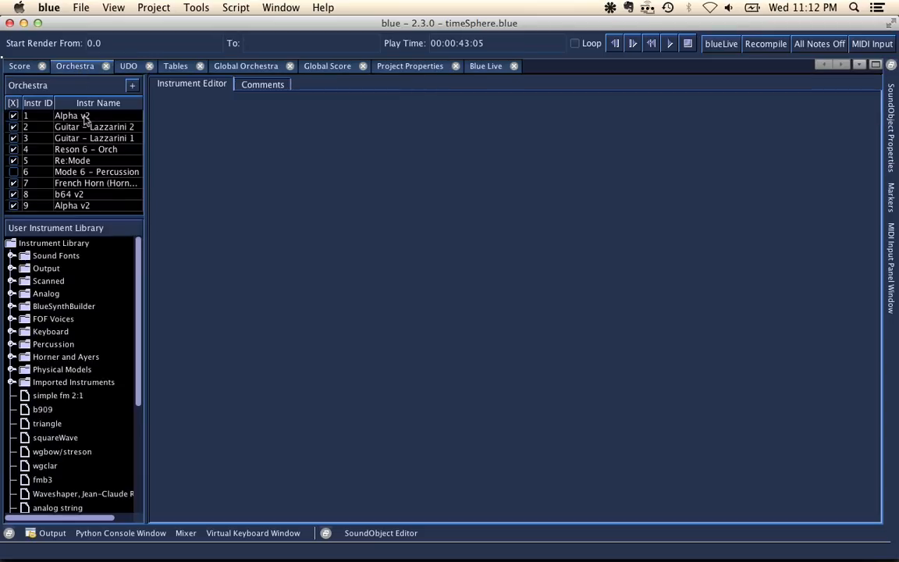
left_click(132, 85)
left_click(157, 97)
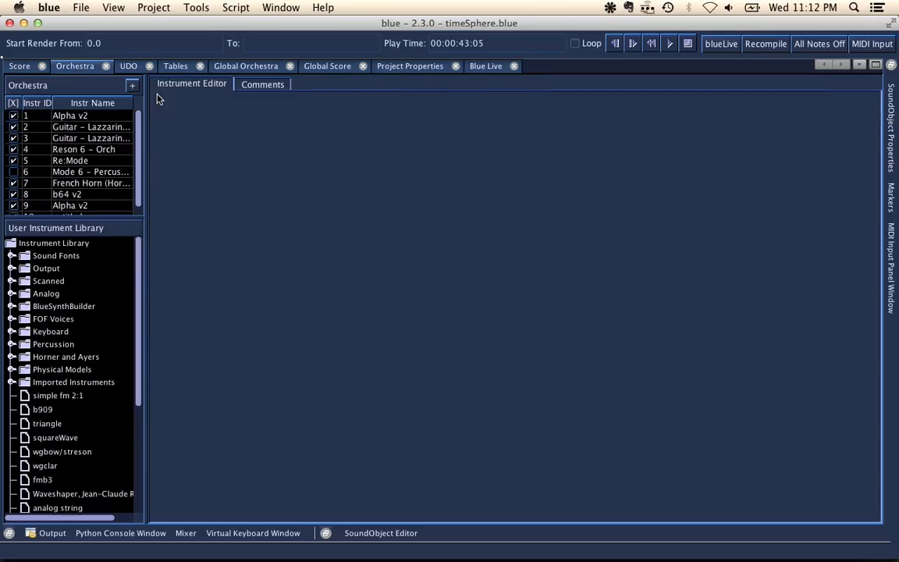
left_click(132, 86)
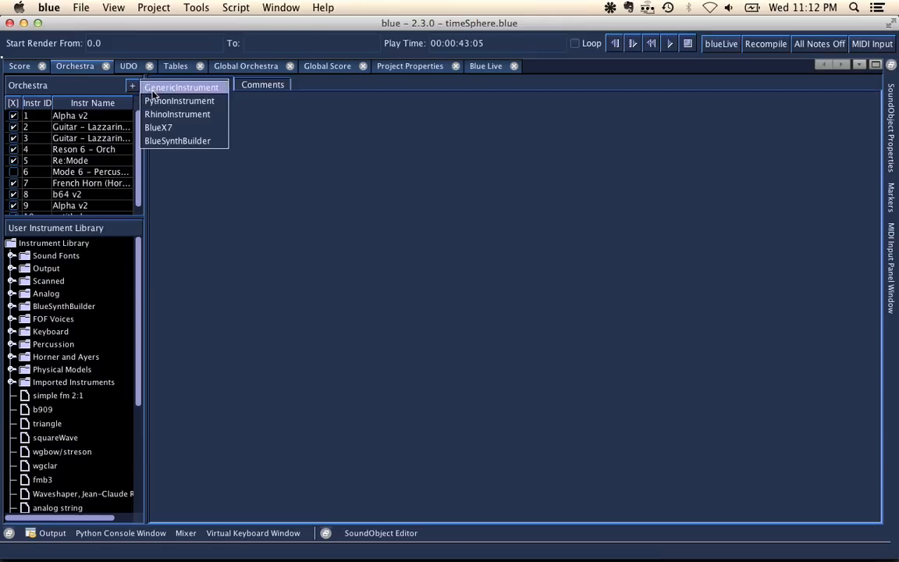
left_click(148, 86)
left_click(83, 188)
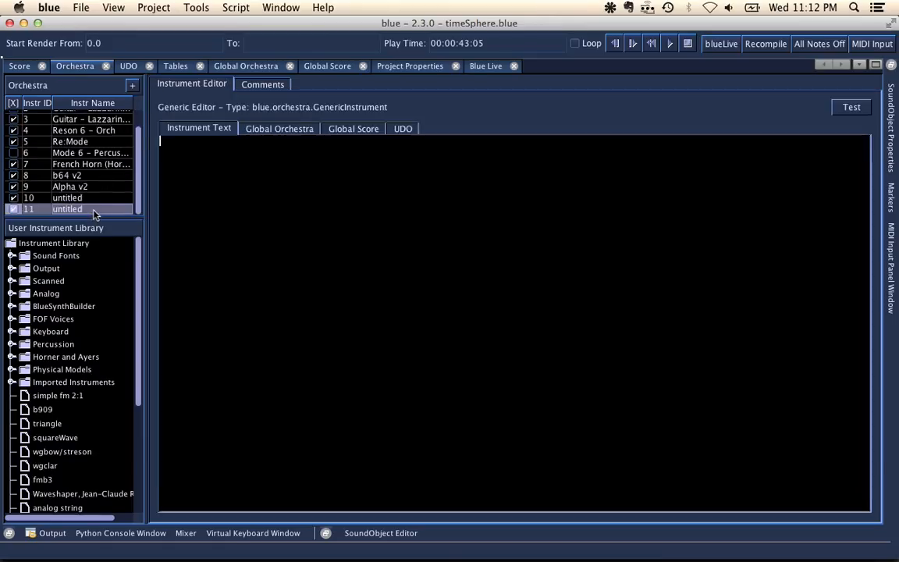
Step: Paste the copied BSB Standard Opcodes into the user-defined opcode list of instrument 11
left_click(399, 134)
right_click(331, 203)
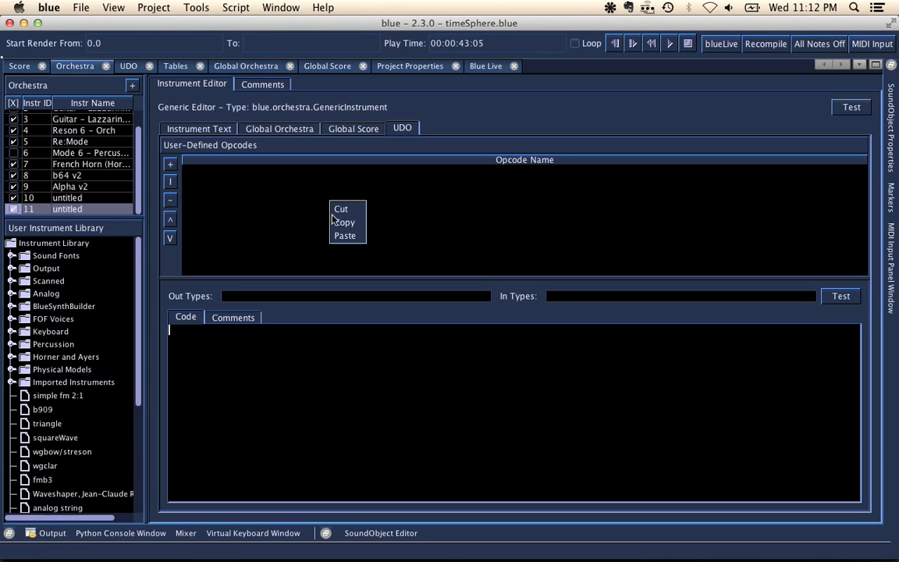
left_click(344, 235)
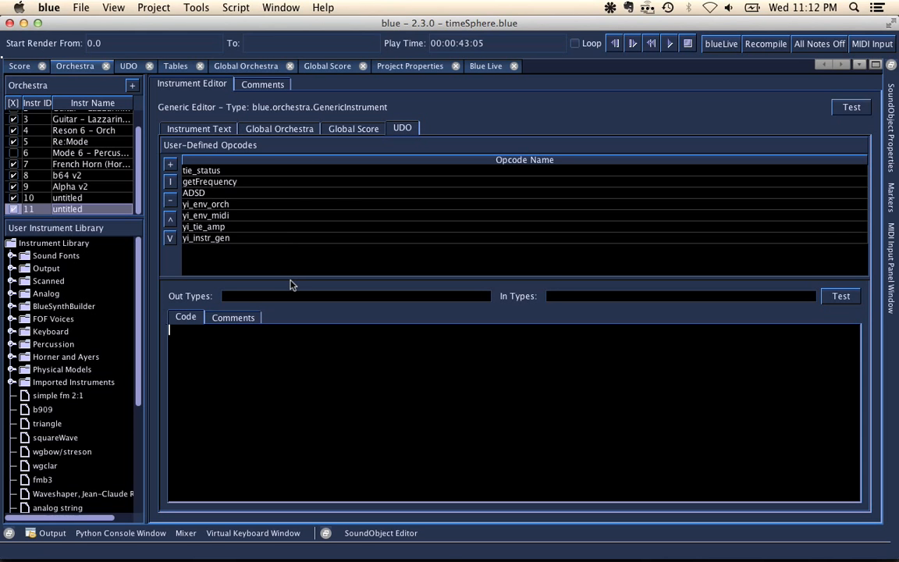